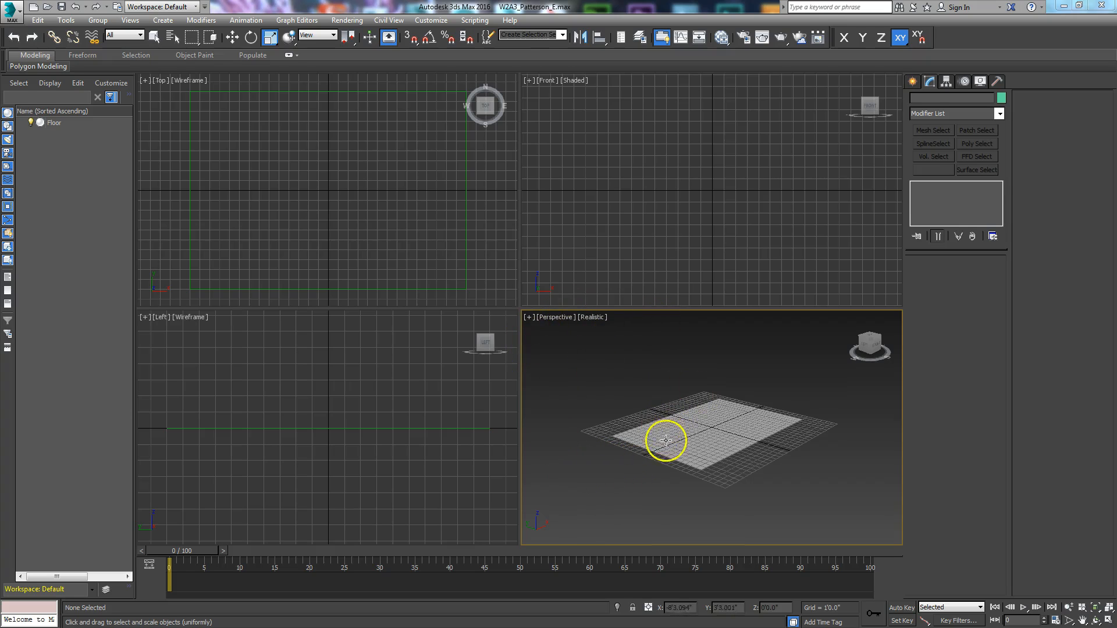
# - Select the floor plane, maximize the perspective viewport, and measure the floor's dimensions
pyautogui.click(684, 444)
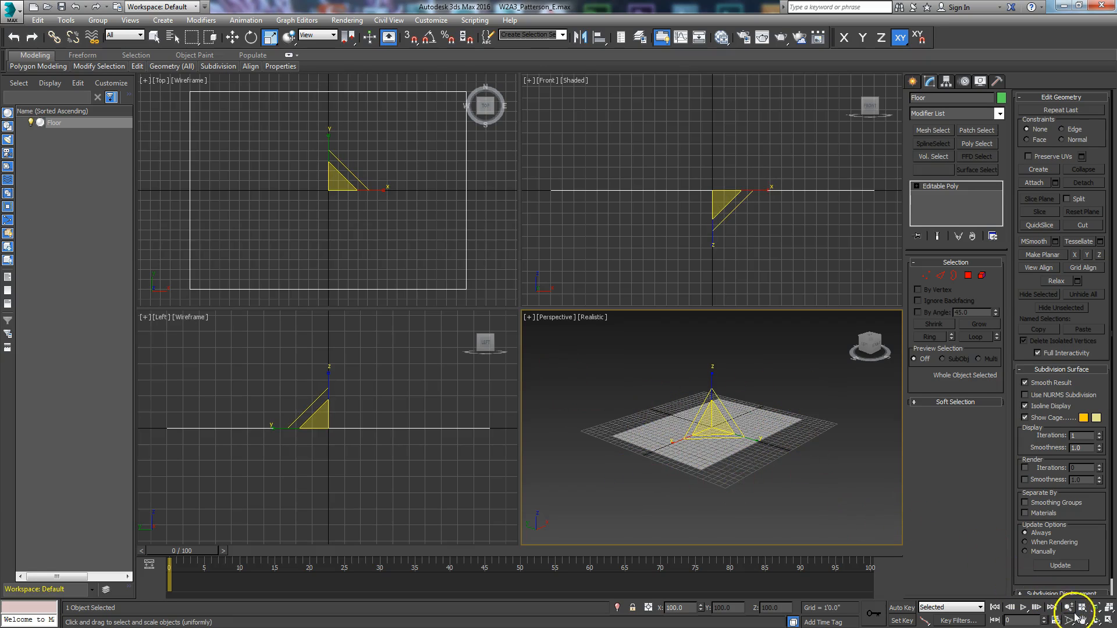
pyautogui.click(1107, 621)
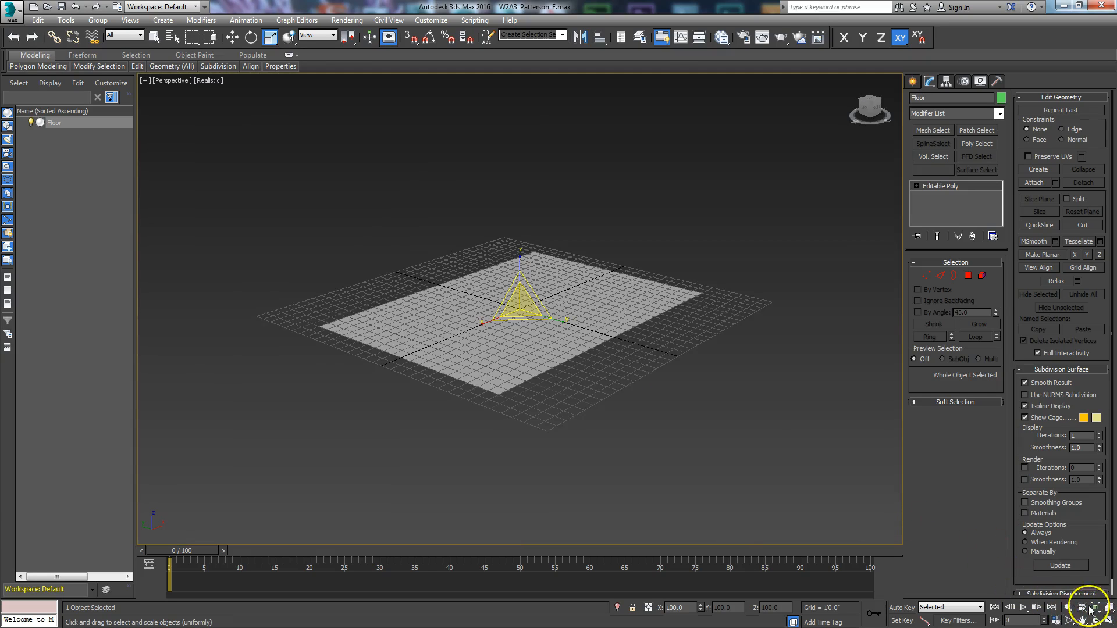
pyautogui.click(996, 83)
pyautogui.click(953, 227)
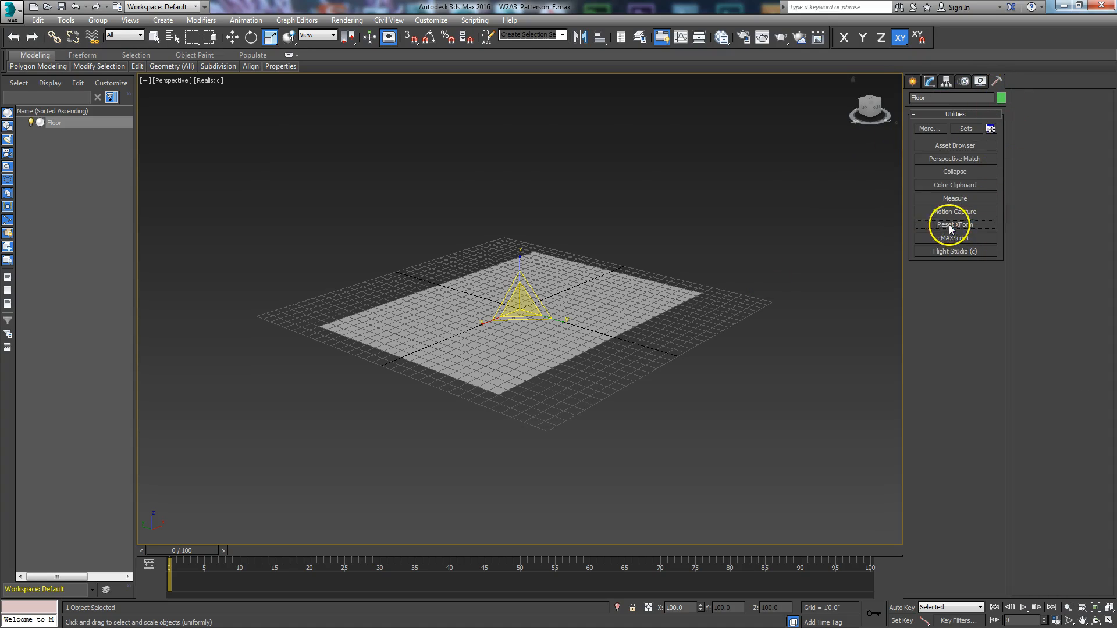
pyautogui.click(954, 200)
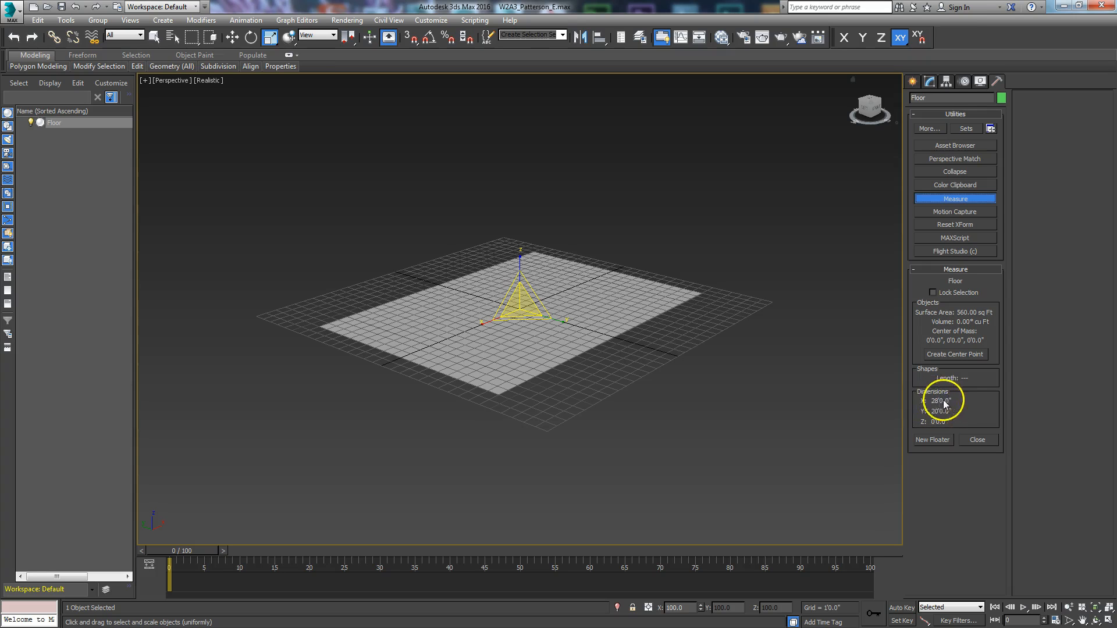
pyautogui.scroll(3, 529, 400)
pyautogui.moveTo(529, 399); pyautogui.dragTo(574, 467, button='middle')
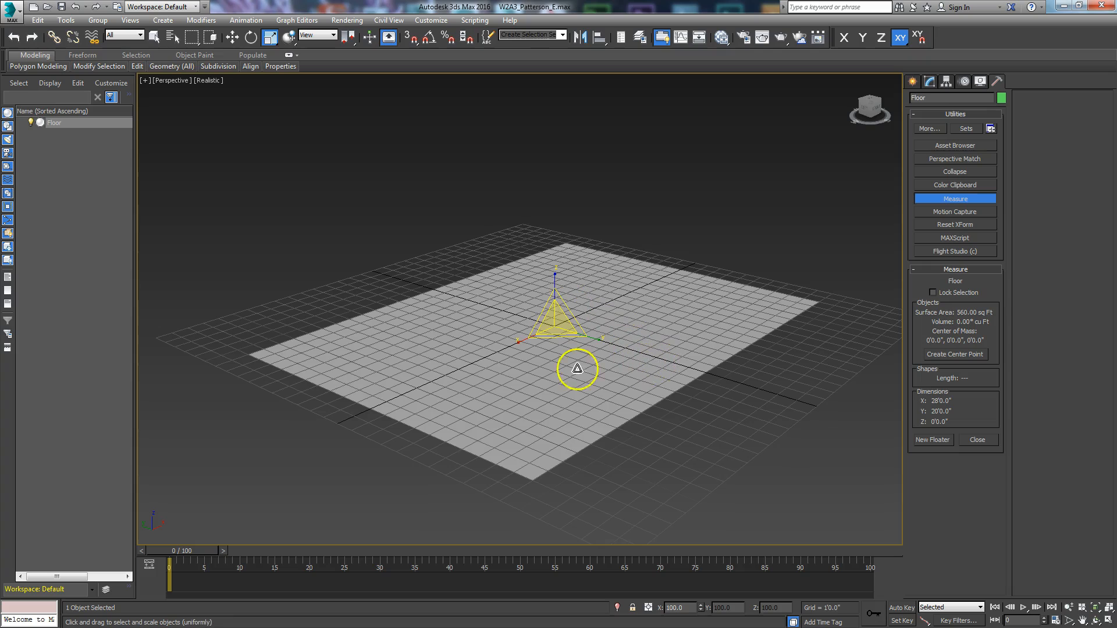
pyautogui.click(939, 198)
# - Flip the normal of the floor's polygon and return to object level
pyautogui.click(929, 82)
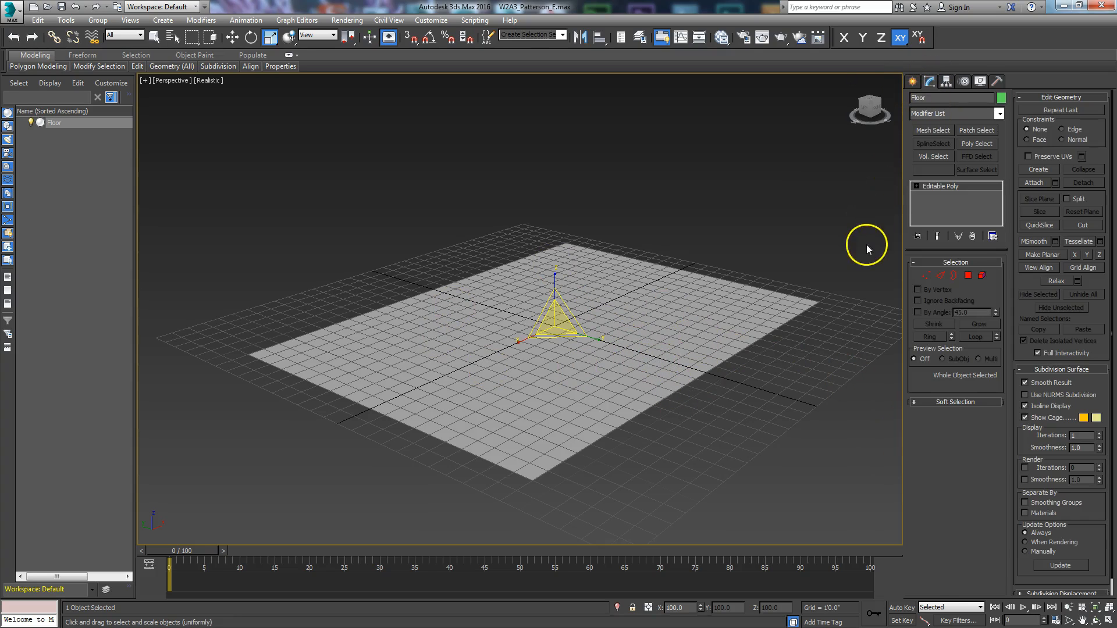
pyautogui.click(968, 276)
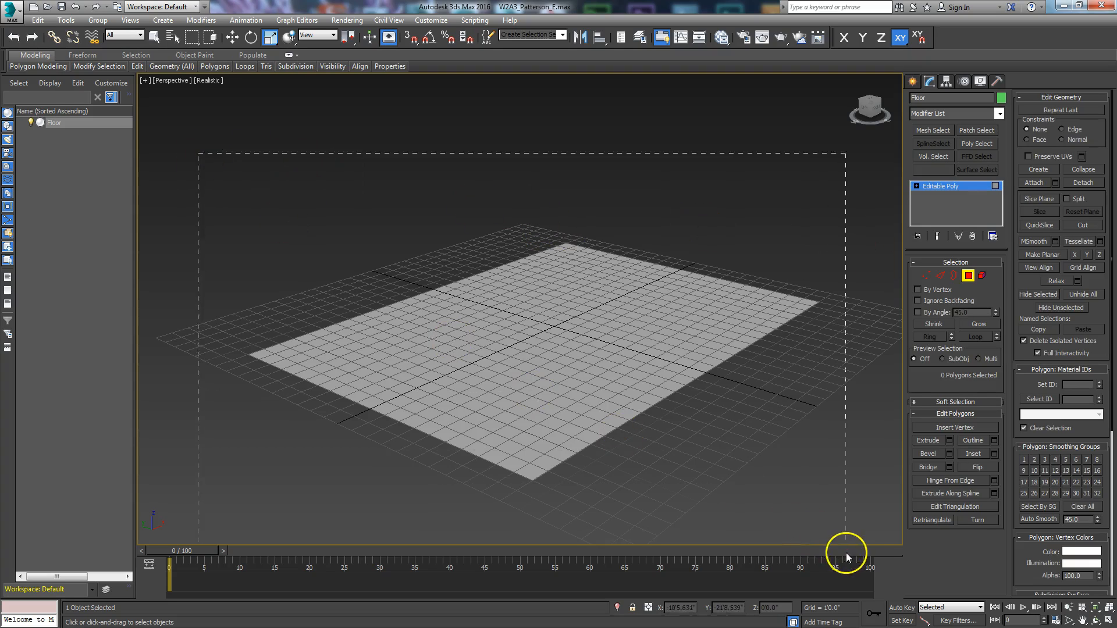
pyautogui.hotkey('ctrl', 'a')
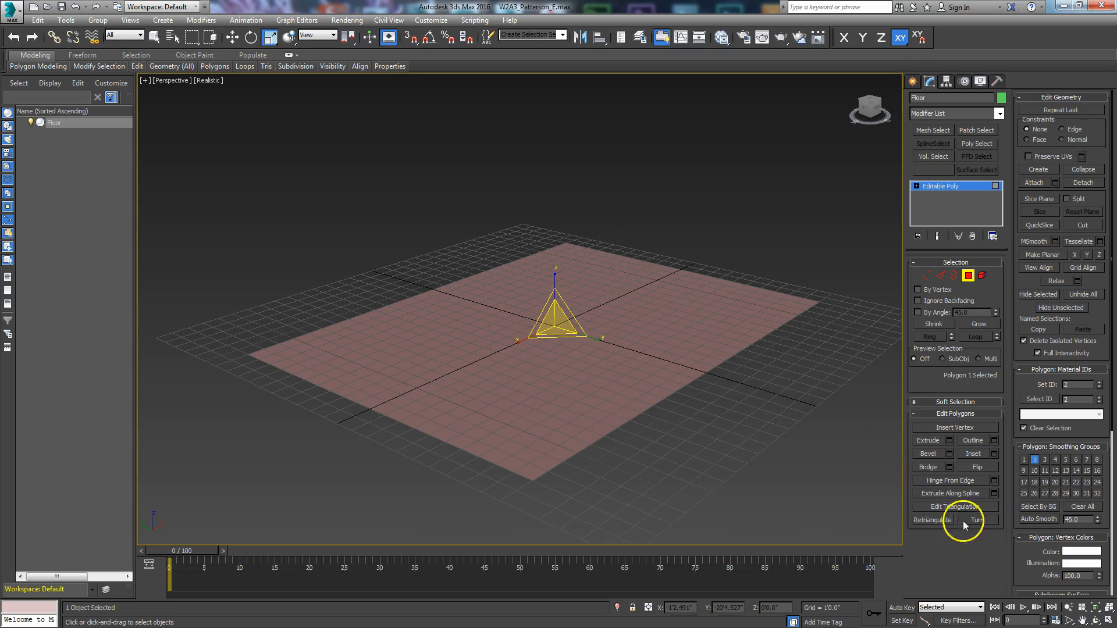
pyautogui.click(977, 467)
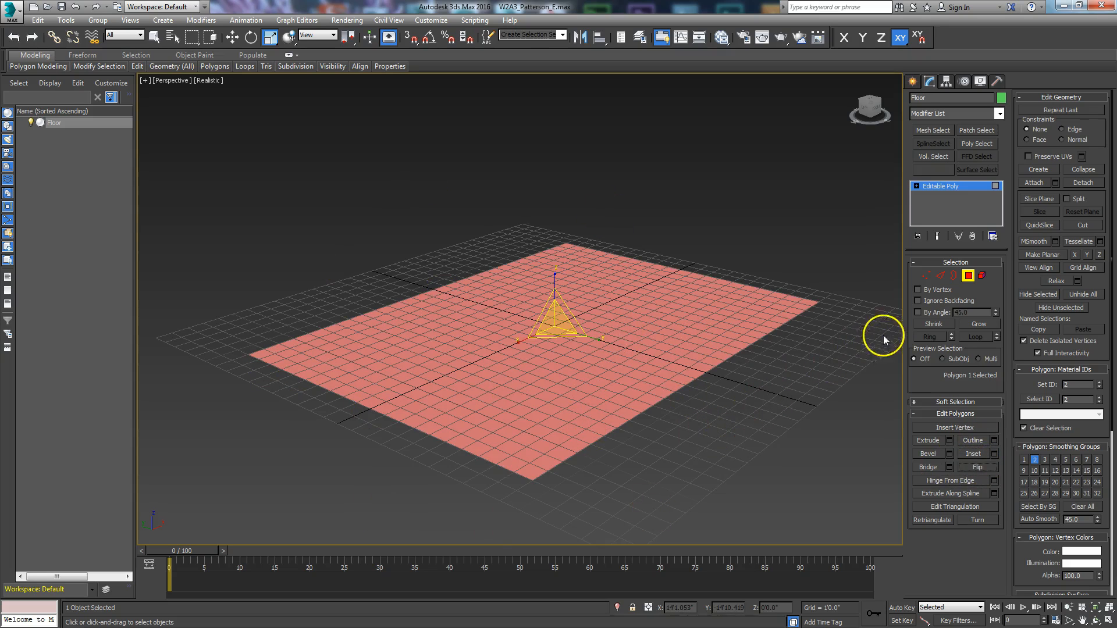
pyautogui.click(968, 276)
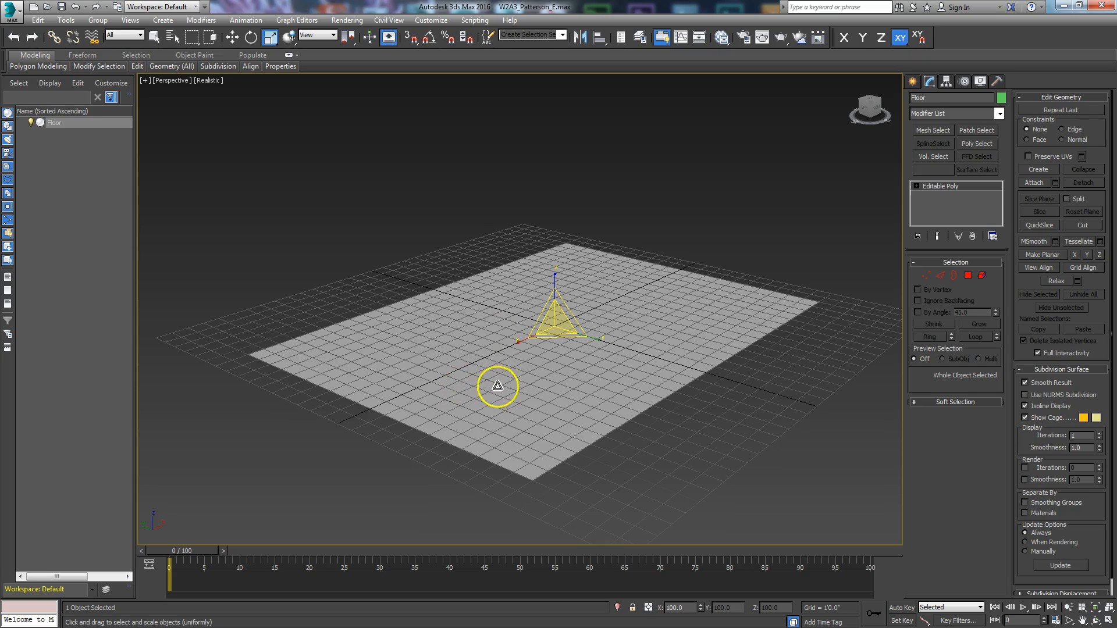
# - Hide the home grid in the perspective viewport
pyautogui.keyDown('alt'); pyautogui.moveTo(531, 347); pyautogui.dragTo(584, 384, button='middle'); pyautogui.keyUp('alt')
pyautogui.press('g')
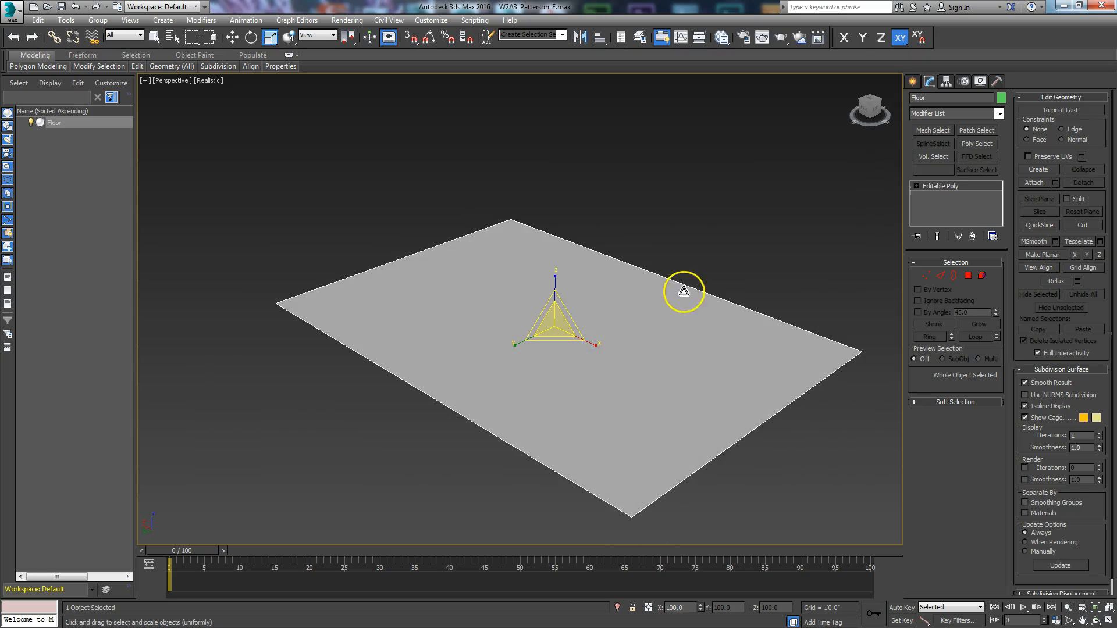
pyautogui.rightClick(681, 232)
pyautogui.click(802, 178)
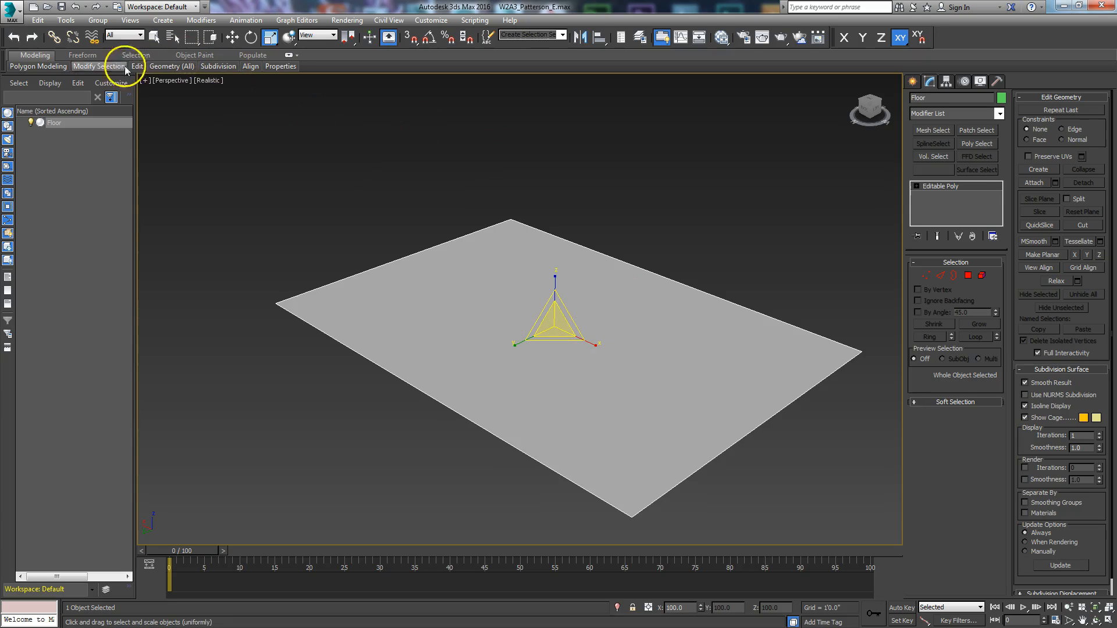
# - Expand the modeling ribbon and open the Generate Topology tool
pyautogui.click(288, 55)
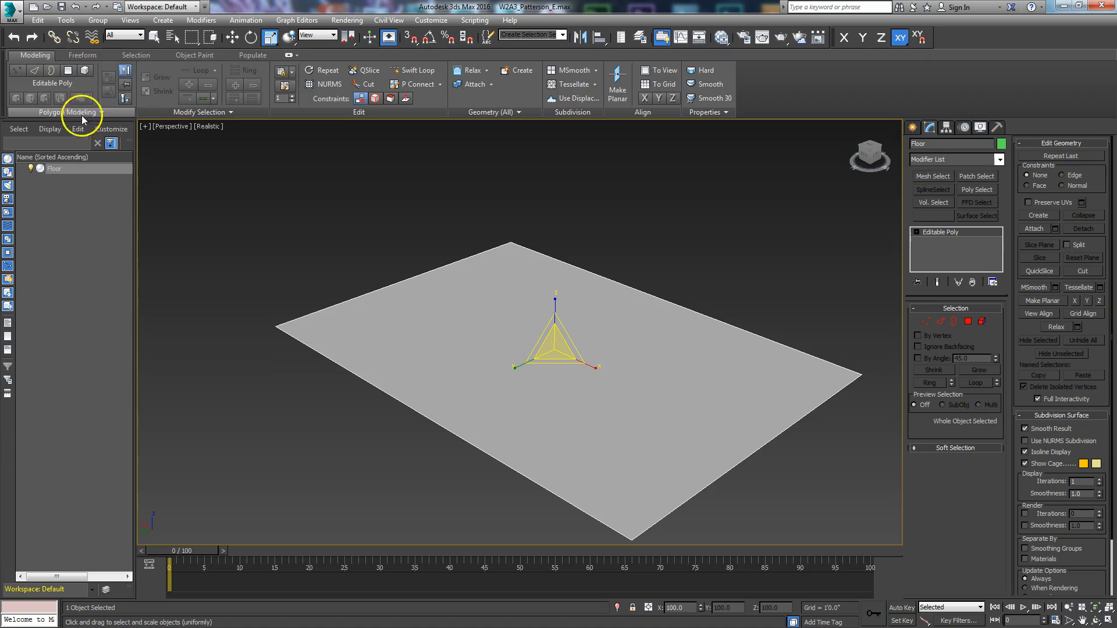
pyautogui.click(71, 112)
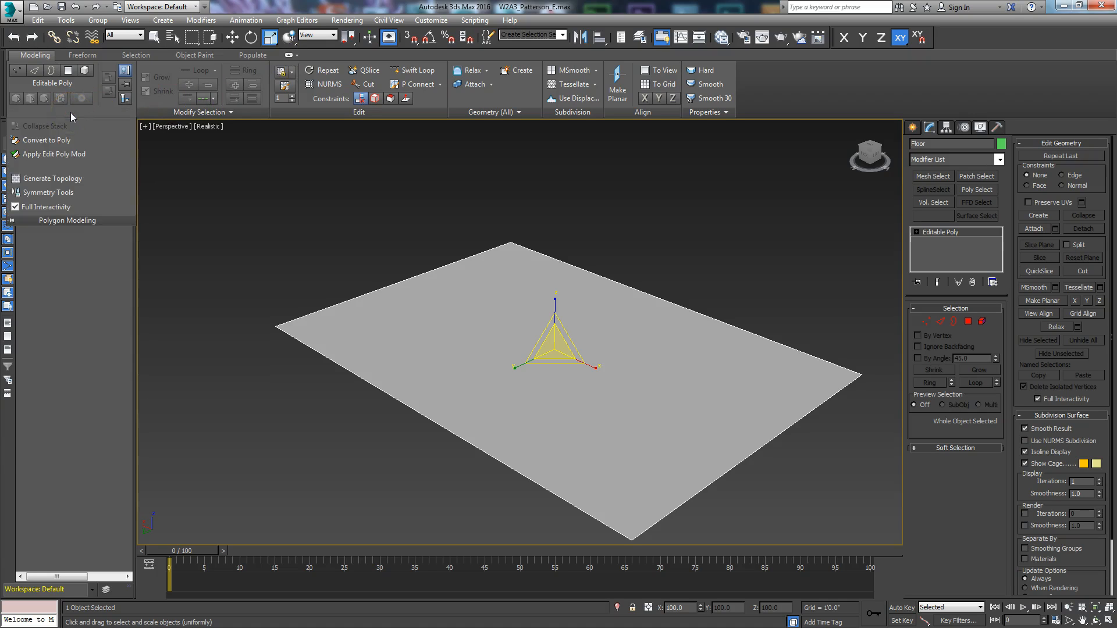
pyautogui.click(56, 182)
pyautogui.moveTo(241, 167)
pyautogui.mouseDown()
pyautogui.moveTo(274, 229)
pyautogui.moveTo(289, 180)
pyautogui.moveTo(253, 157)
pyautogui.mouseUp()
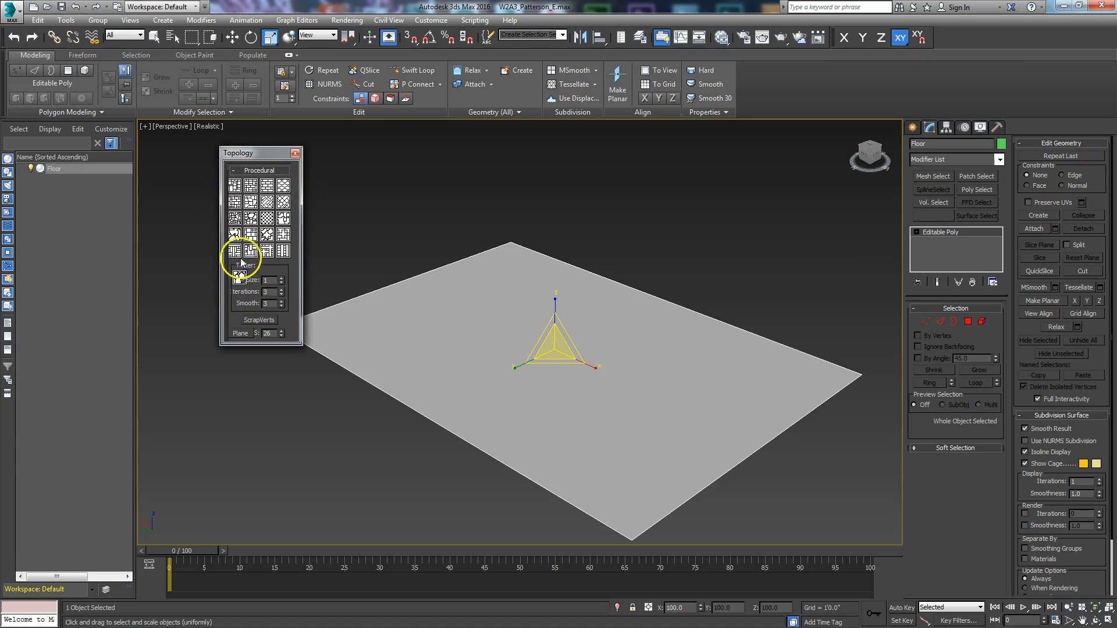
# - Create a new plane with the Topology tool and apply the Skin pattern to it
pyautogui.click(242, 341)
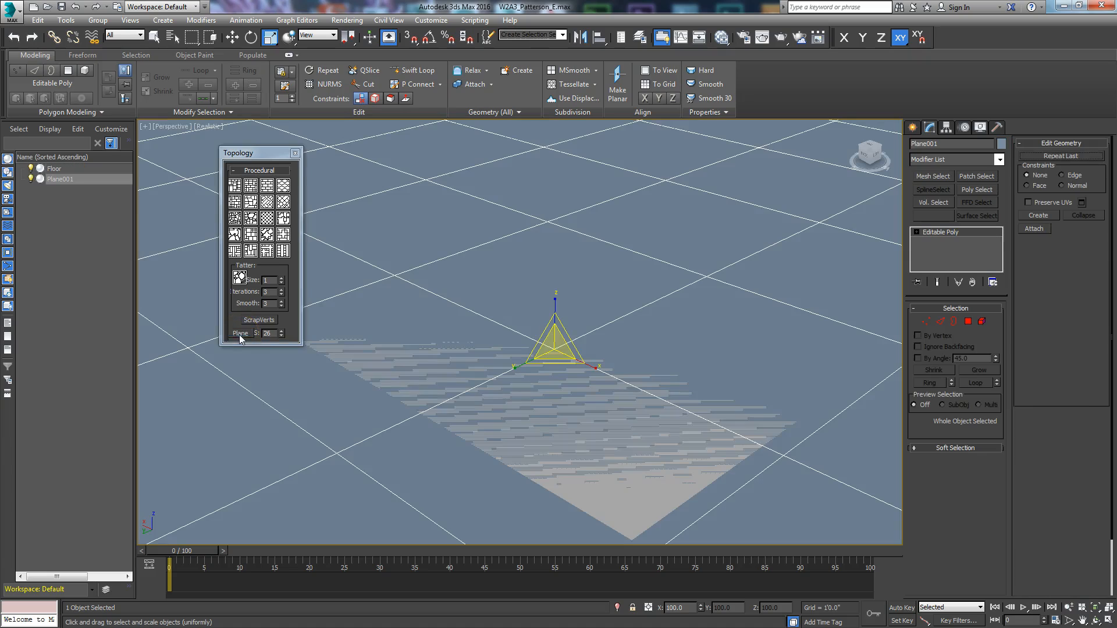
pyautogui.scroll(-10, 401, 369)
pyautogui.scroll(6, 396, 386)
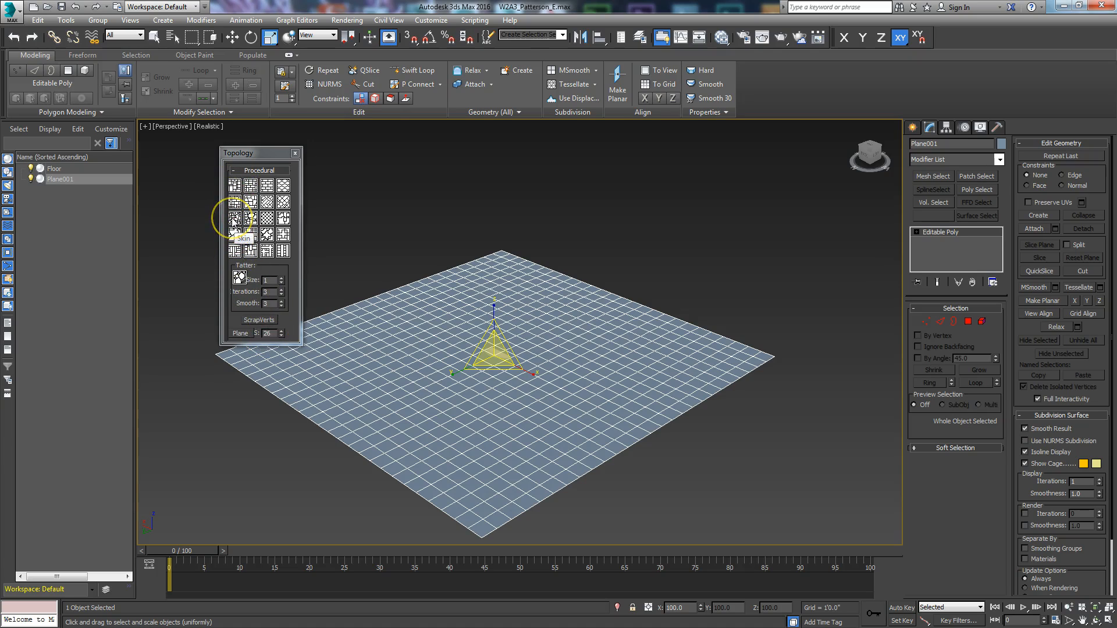
pyautogui.click(233, 218)
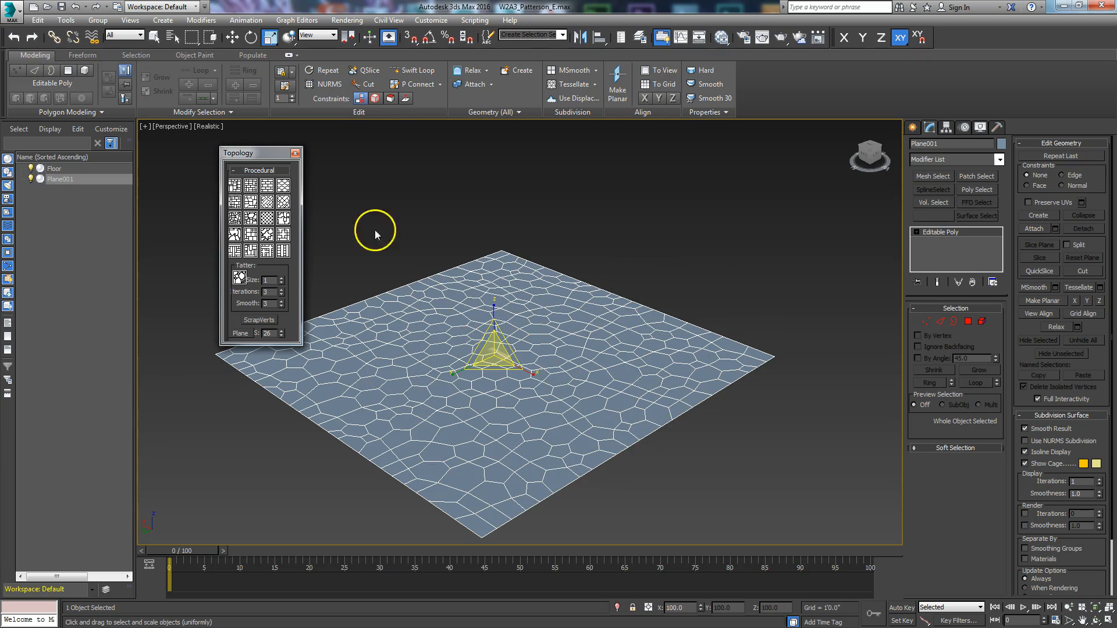
pyautogui.click(295, 153)
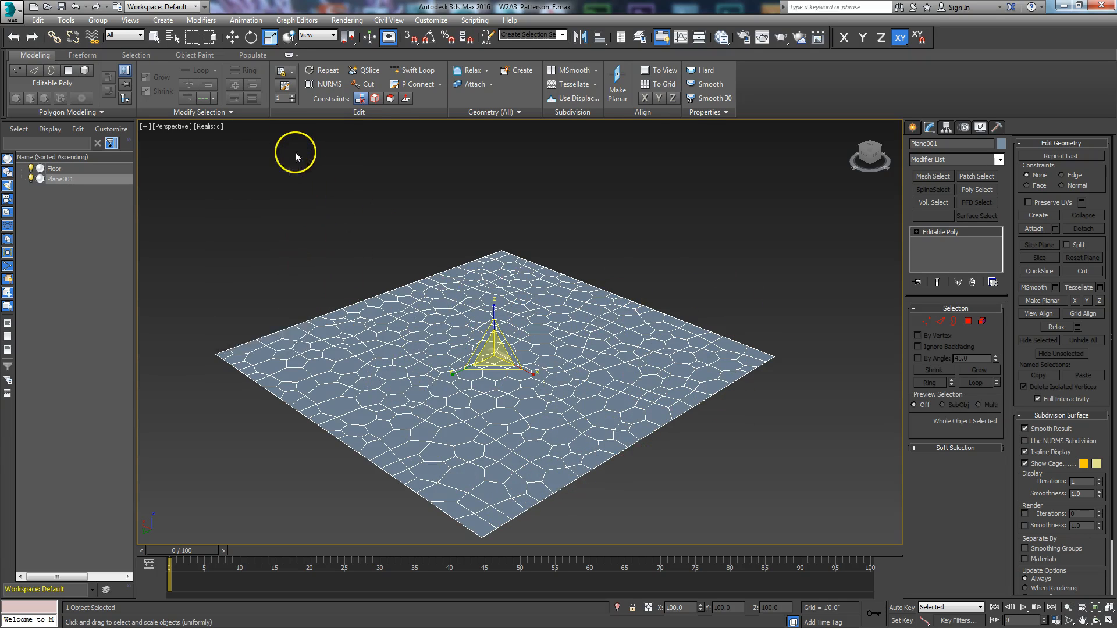
# - Scale the patterned plane down uniformly to about 3.8 percent so it fits within the floor
pyautogui.scroll(3, 446, 324)
pyautogui.click(154, 36)
pyautogui.moveTo(477, 355); pyautogui.dragTo(473, 332, button='middle')
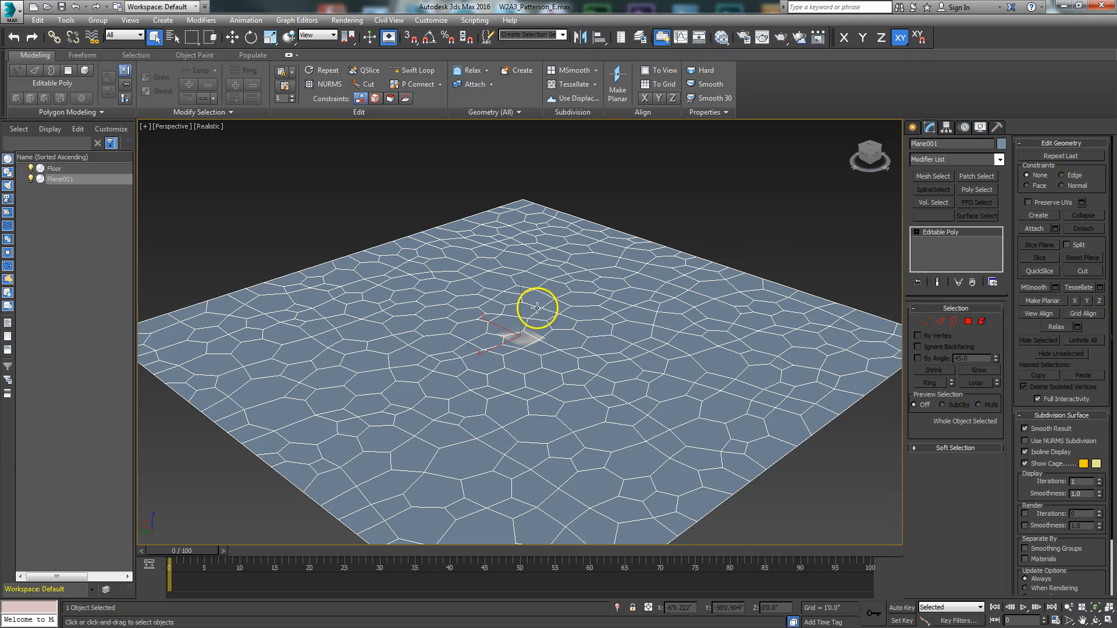
pyautogui.moveTo(505, 409); pyautogui.dragTo(474, 428, button='middle')
pyautogui.rightClick(515, 376)
pyautogui.click(526, 408)
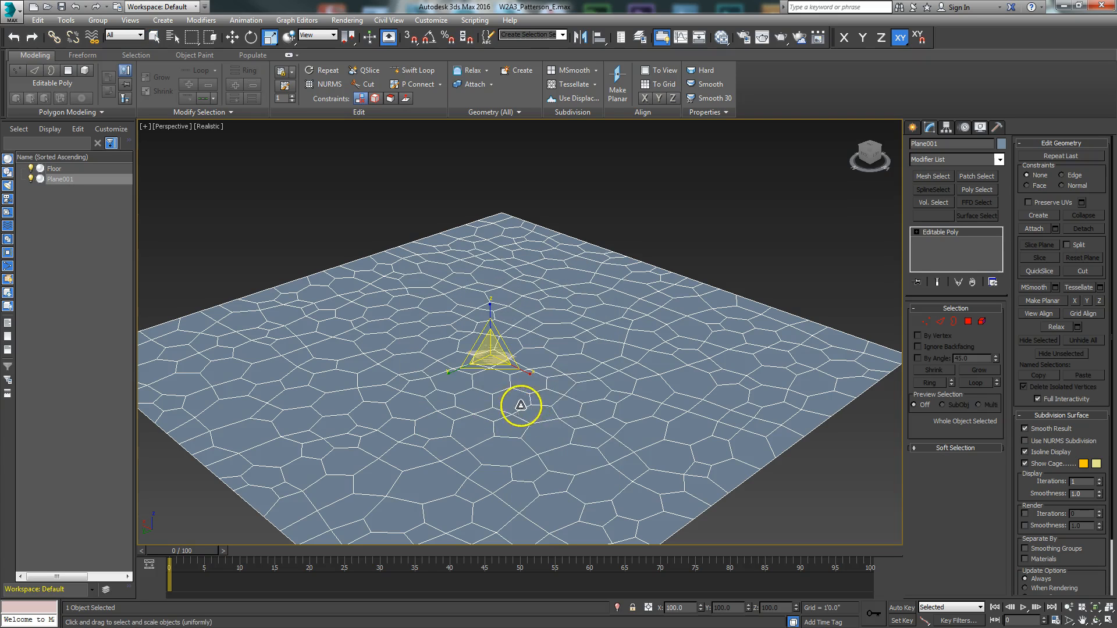
pyautogui.moveTo(583, 369); pyautogui.dragTo(529, 439)
pyautogui.scroll(3, 512, 420)
pyautogui.moveTo(512, 420); pyautogui.dragTo(526, 439, button='middle')
pyautogui.scroll(4, 526, 439)
pyautogui.moveTo(498, 327); pyautogui.dragTo(506, 449, button='middle')
pyautogui.scroll(3, 506, 430)
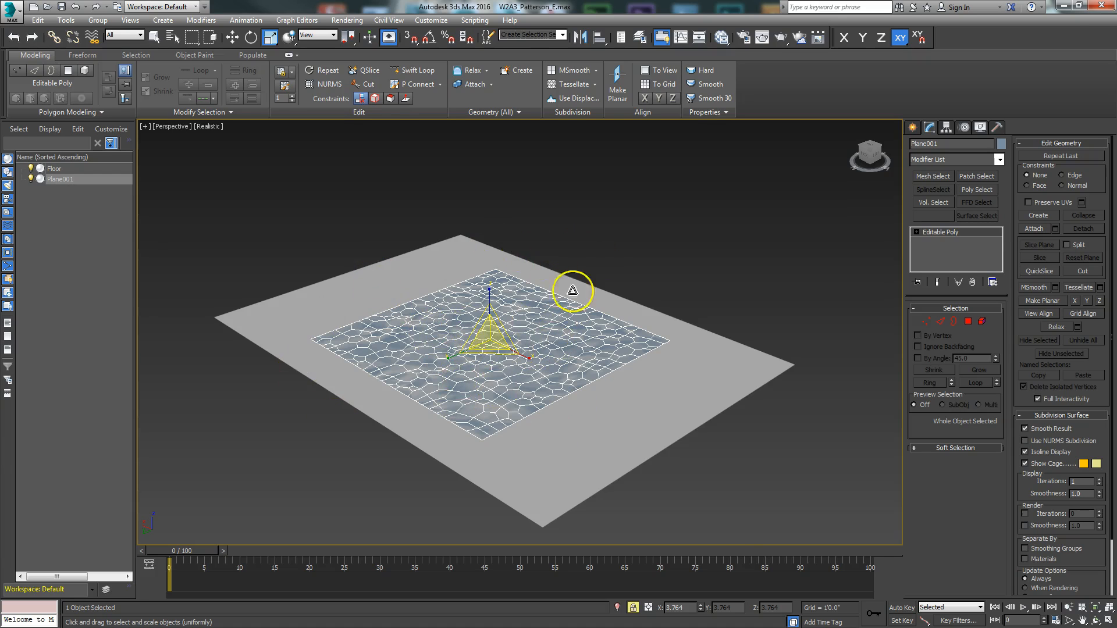
pyautogui.scroll(3, 493, 362)
pyautogui.moveTo(493, 362); pyautogui.dragTo(491, 346, button='middle')
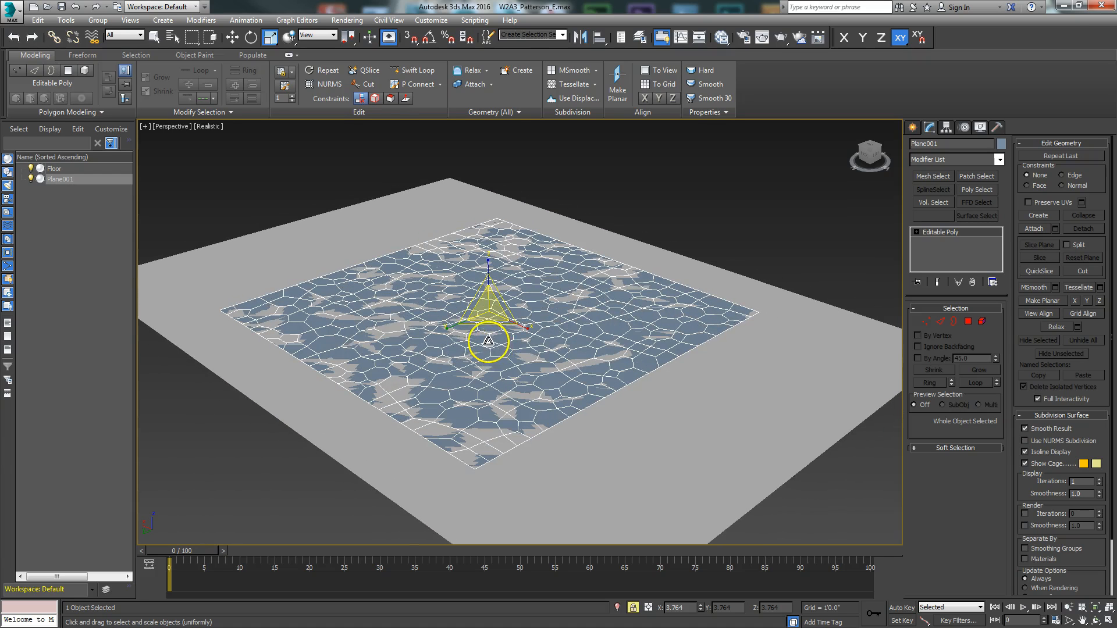
# - Reset the patterned plane's transform with Reset XForm and convert it to an Editable Poly
pyautogui.rightClick(488, 341)
pyautogui.click(501, 351)
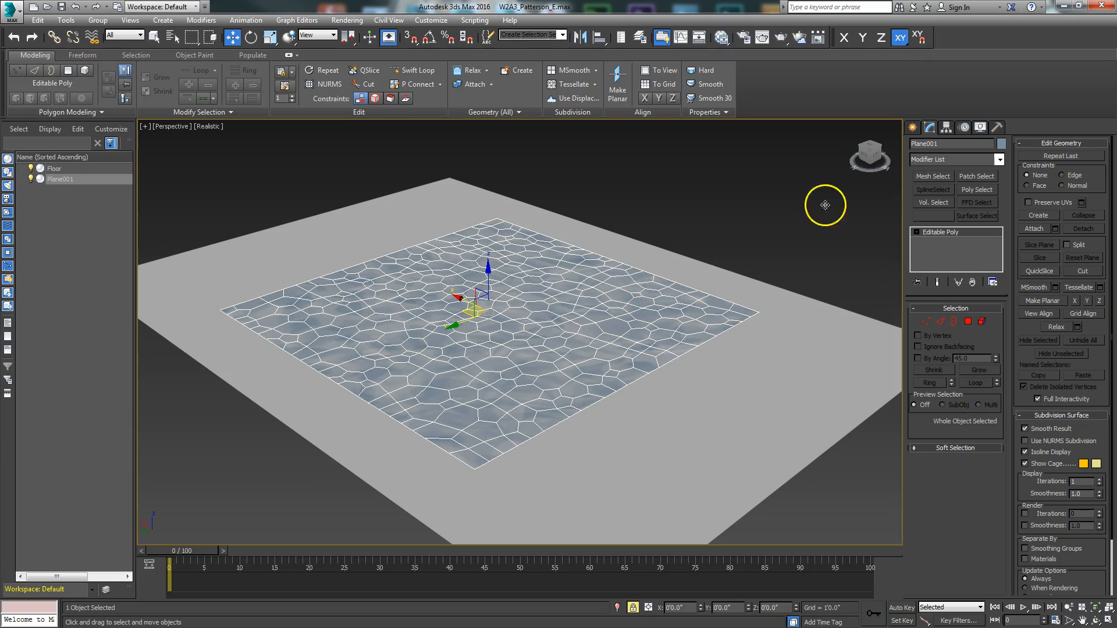
pyautogui.click(995, 129)
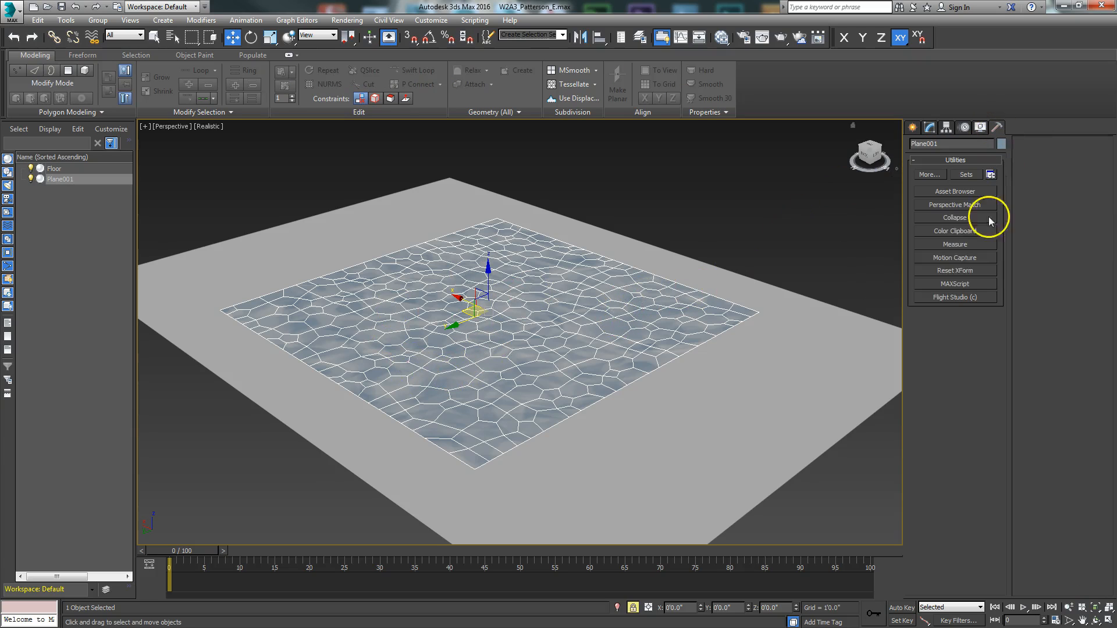
pyautogui.click(952, 271)
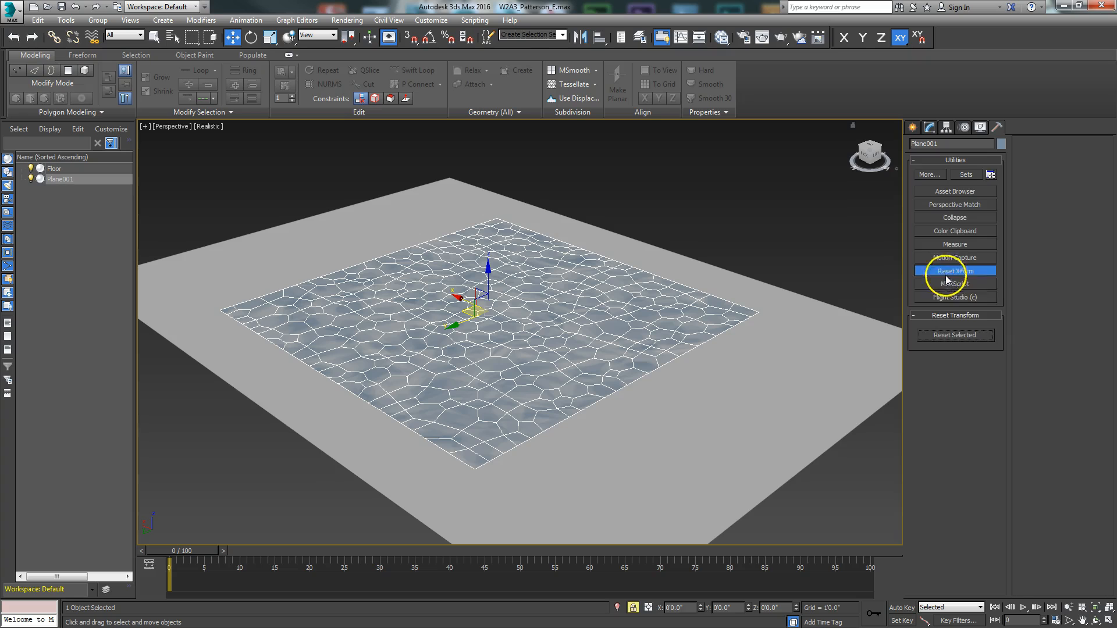
pyautogui.click(947, 340)
pyautogui.rightClick(580, 310)
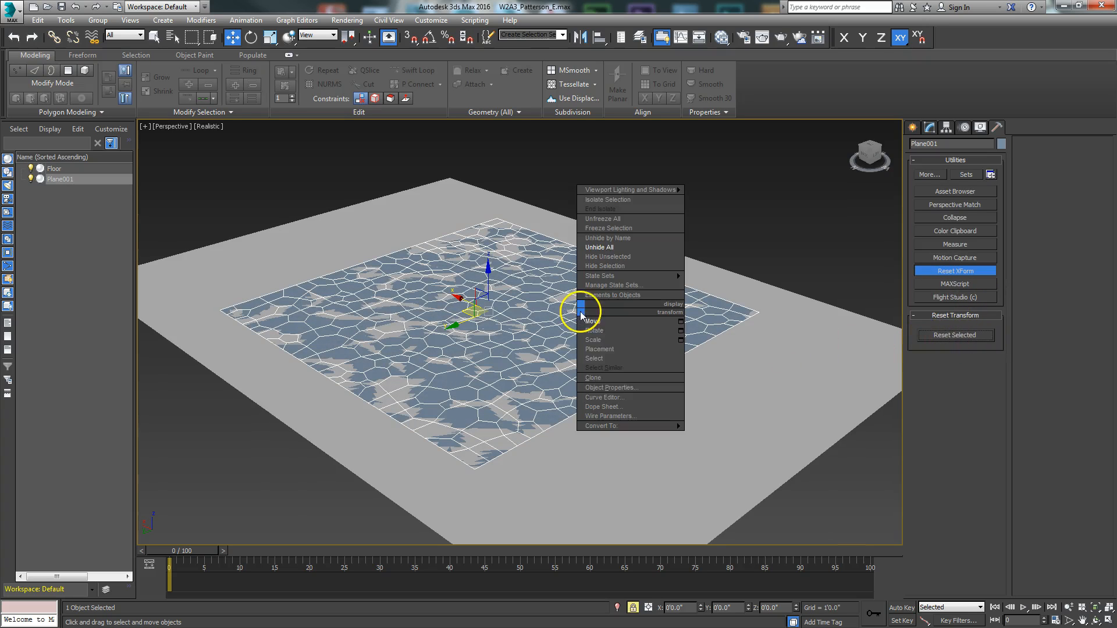
pyautogui.moveTo(601, 428)
pyautogui.click(560, 436)
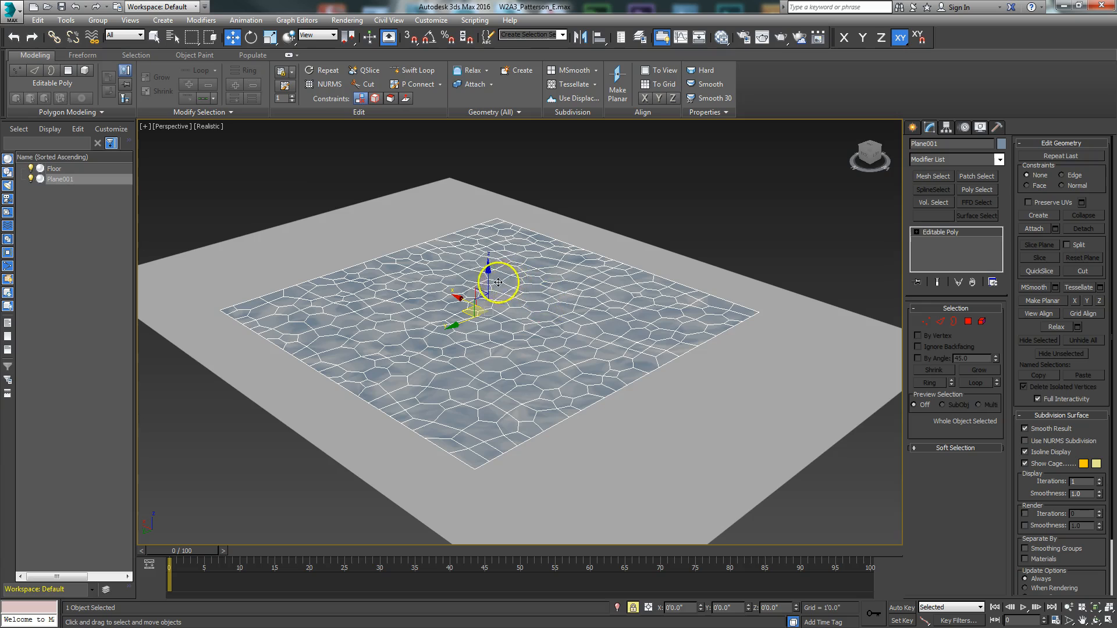
# - Raise the patterned plane about 6.6 inches above the floor and set the viewport shading to Shaded
pyautogui.moveTo(491, 278); pyautogui.dragTo(487, 266)
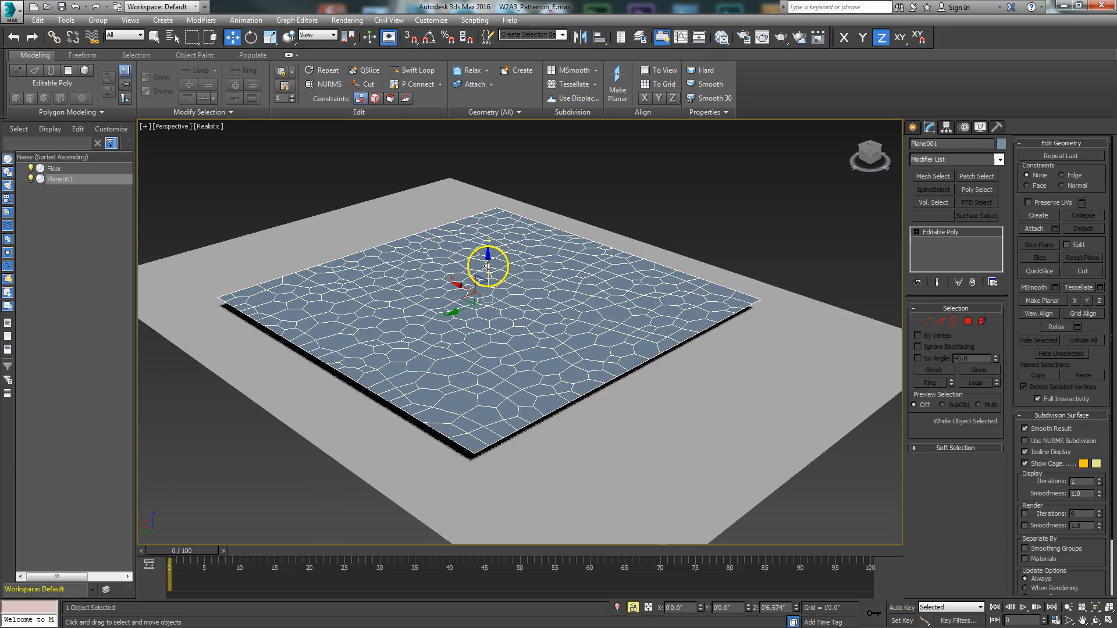
pyautogui.click(206, 129)
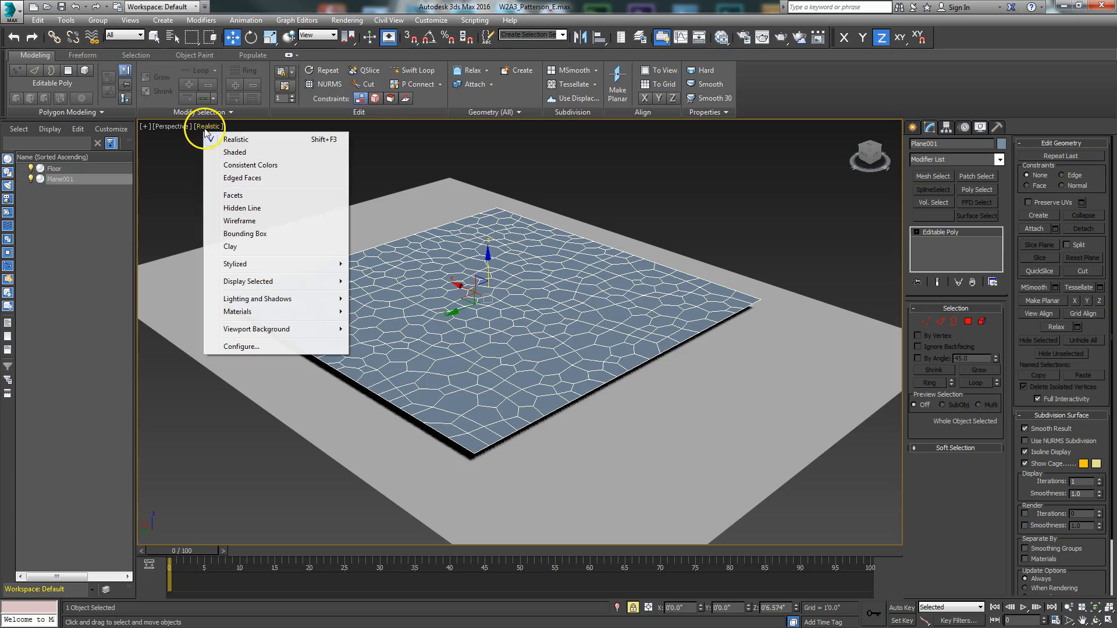
pyautogui.click(228, 153)
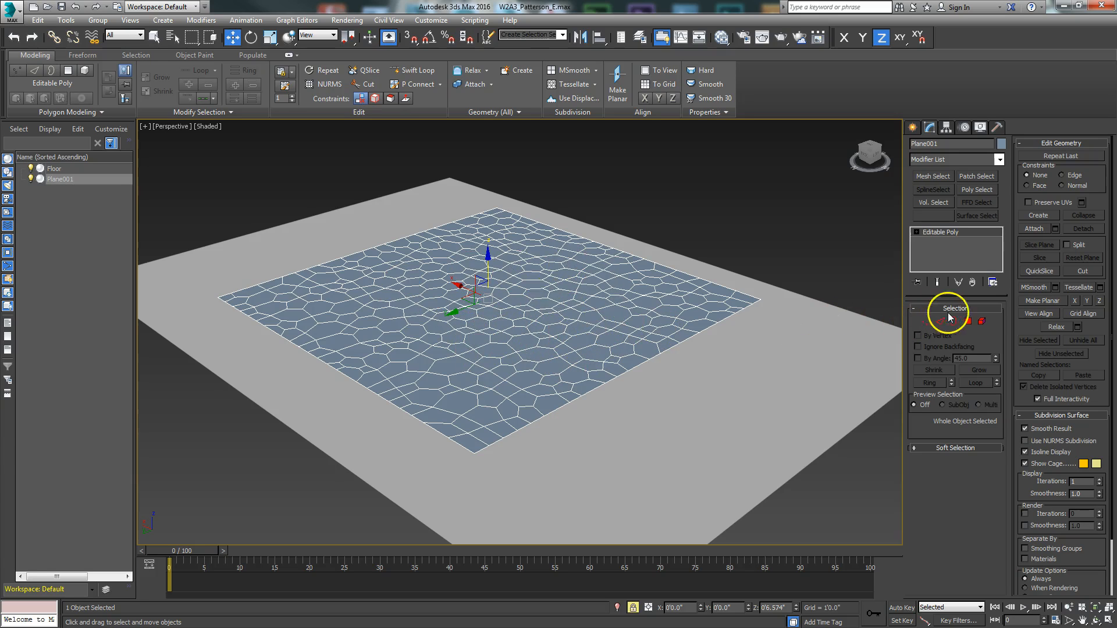
# - Select the entire patterned plane at Element level
pyautogui.click(982, 321)
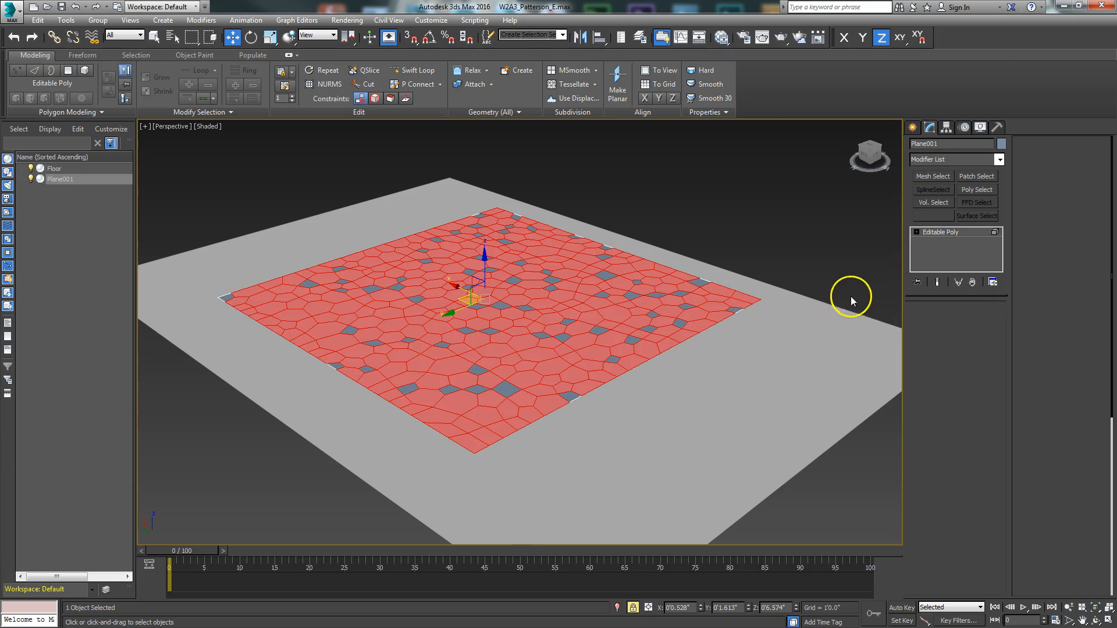
pyautogui.click(774, 264)
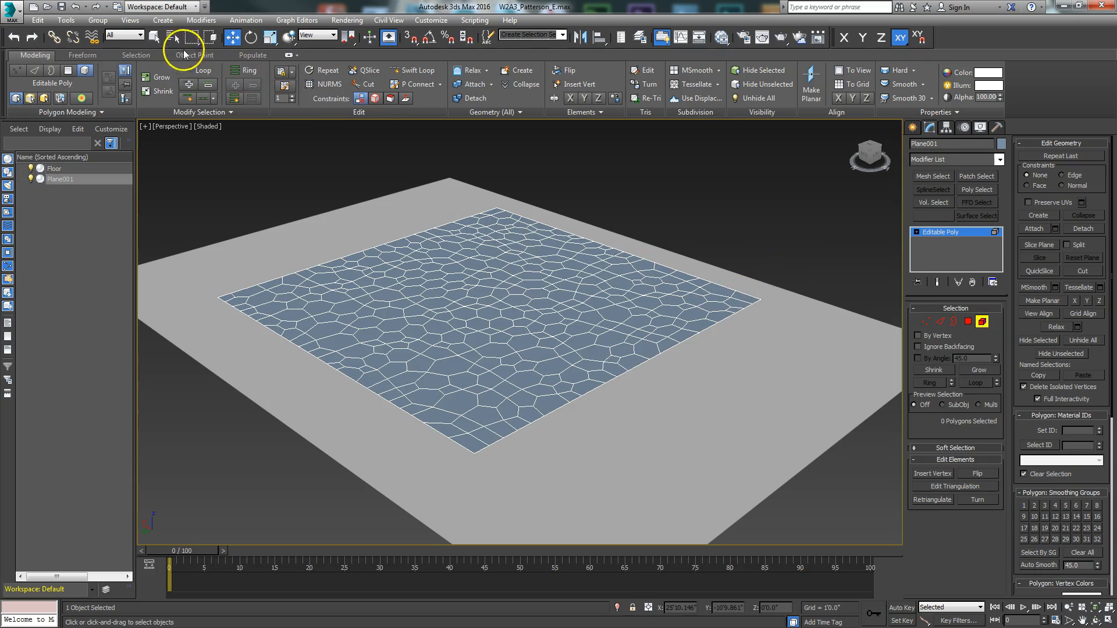
pyautogui.click(745, 299)
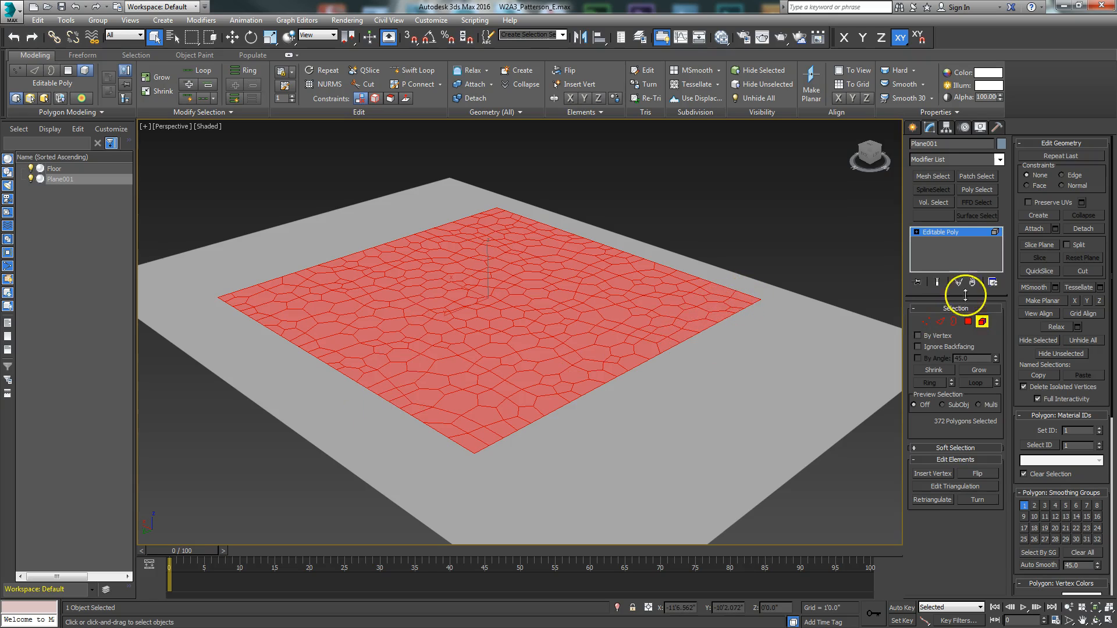
# - Clear the element selection and select a single polygon near the patterned plane's corner at Polygon level
pyautogui.click(980, 321)
pyautogui.click(794, 267)
pyautogui.click(745, 296)
pyautogui.click(718, 289)
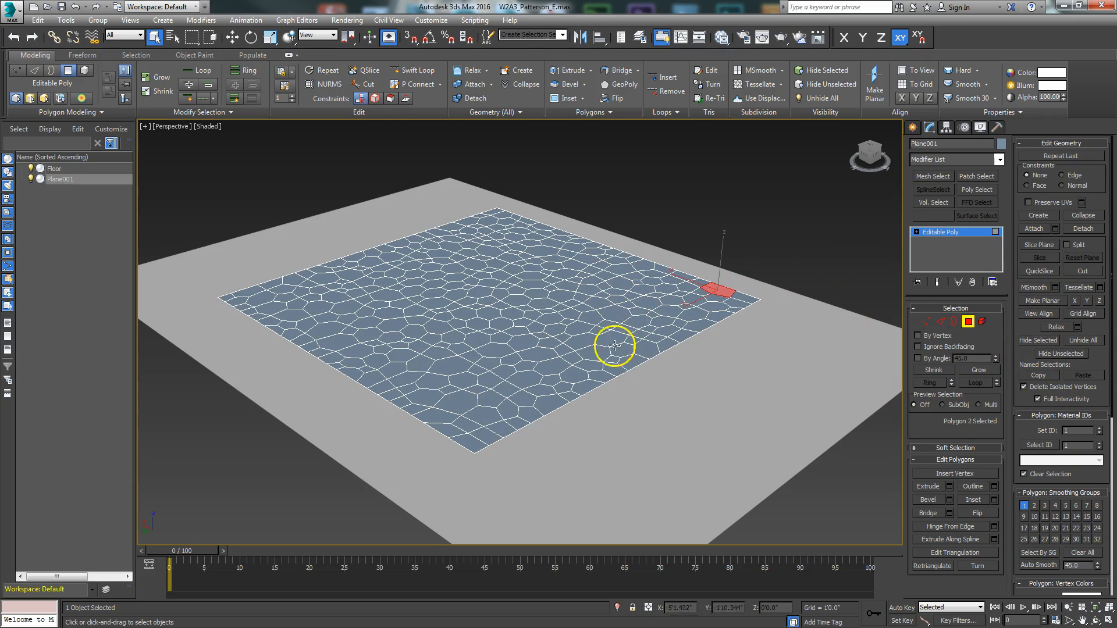
# - Exit Polygon level, switch to the browser and search ScriptSpot for "element to object"
pyautogui.click(968, 322)
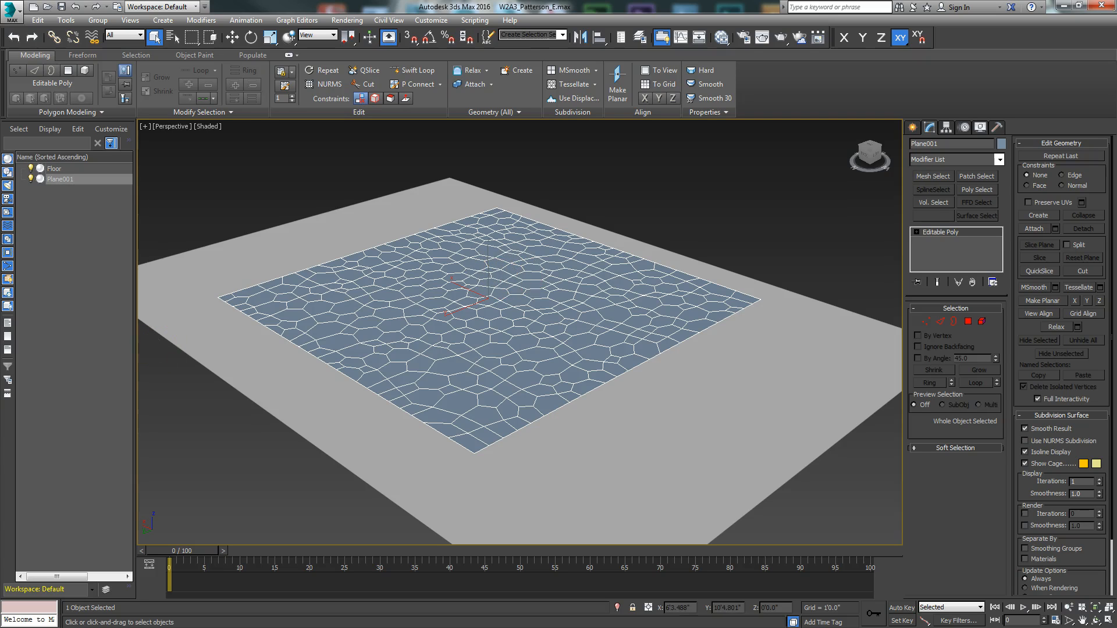
pyautogui.hotkey('alt', 'Tab')
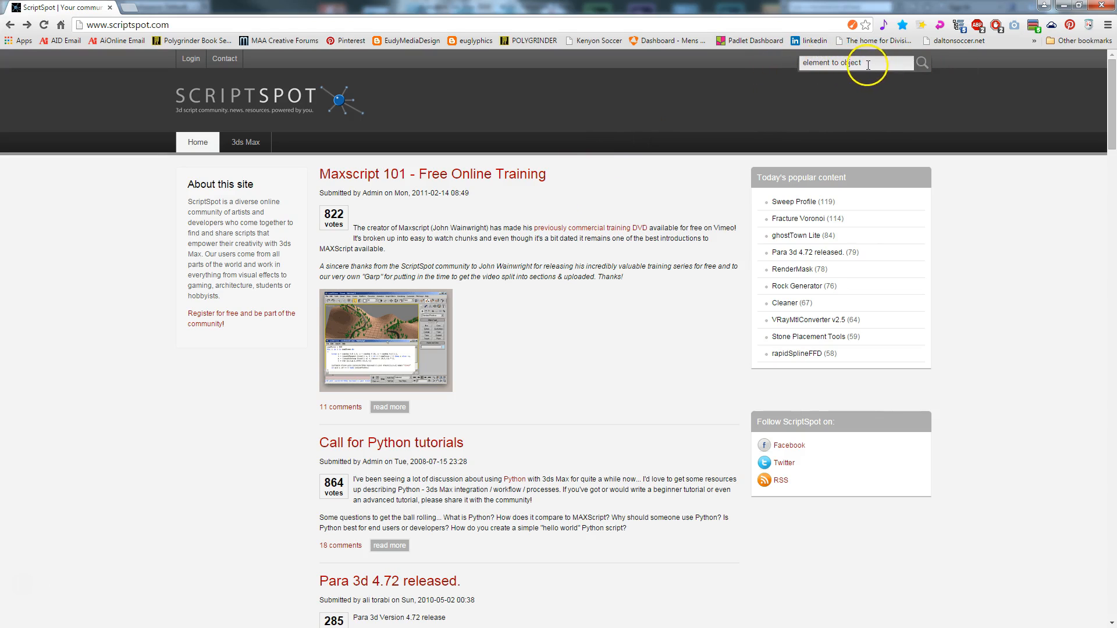
pyautogui.moveTo(864, 64); pyautogui.dragTo(780, 64)
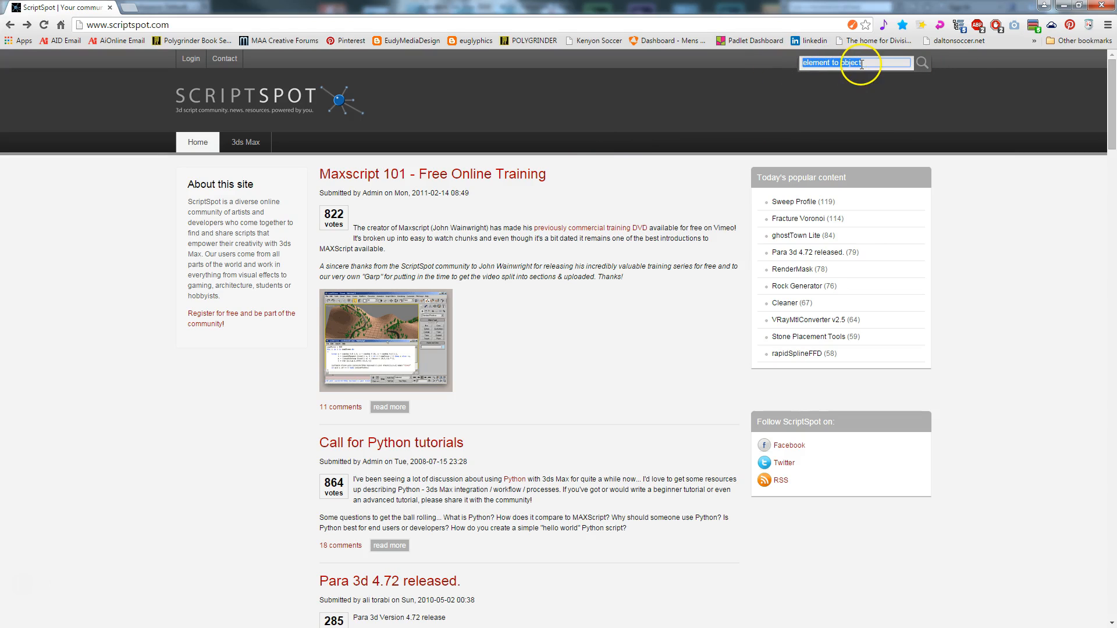
pyautogui.click(920, 63)
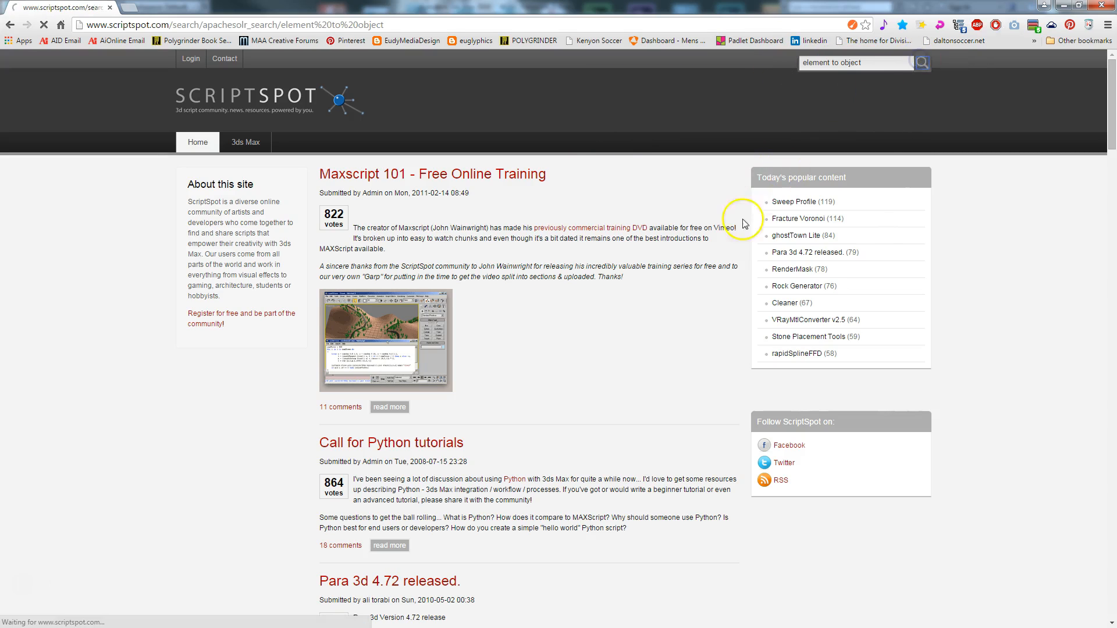
pyautogui.scroll(-2, 433, 356)
pyautogui.scroll(-5, 433, 356)
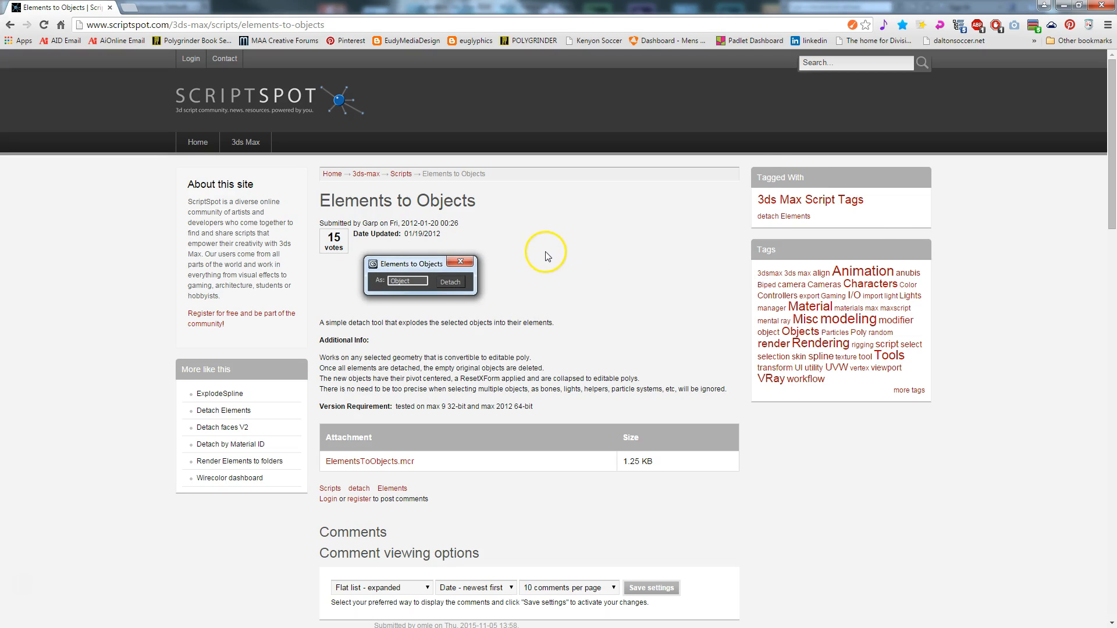
# - Save the ElementsToObjects.mcr attachment from the Elements to Objects page and return to 3ds Max
pyautogui.scroll(-1, 545, 256)
pyautogui.scroll(-2, 523, 257)
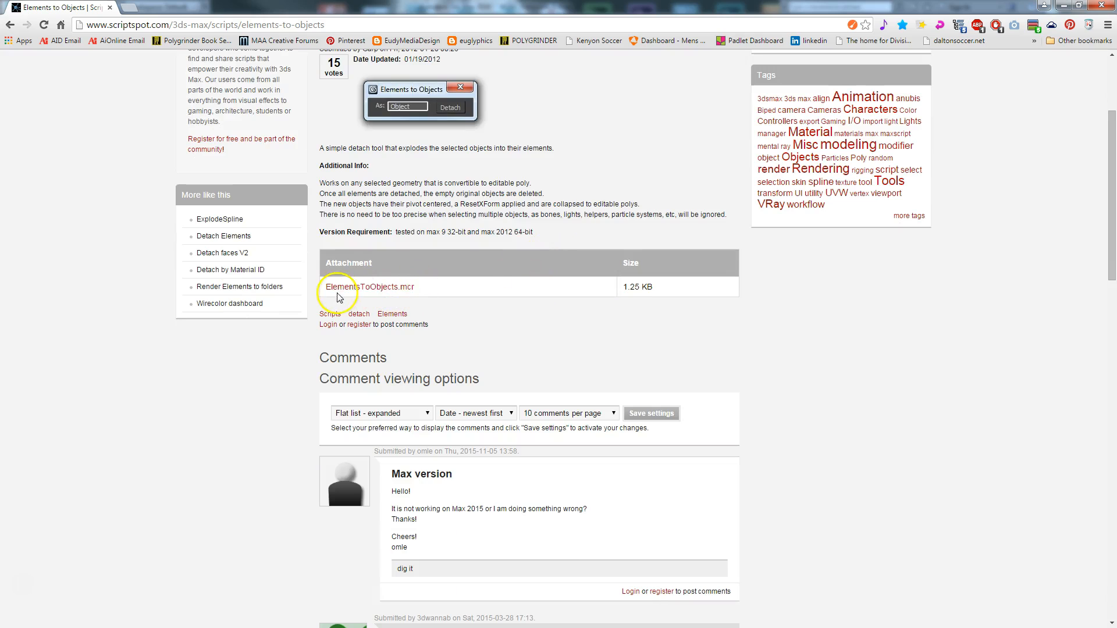
pyautogui.rightClick(387, 286)
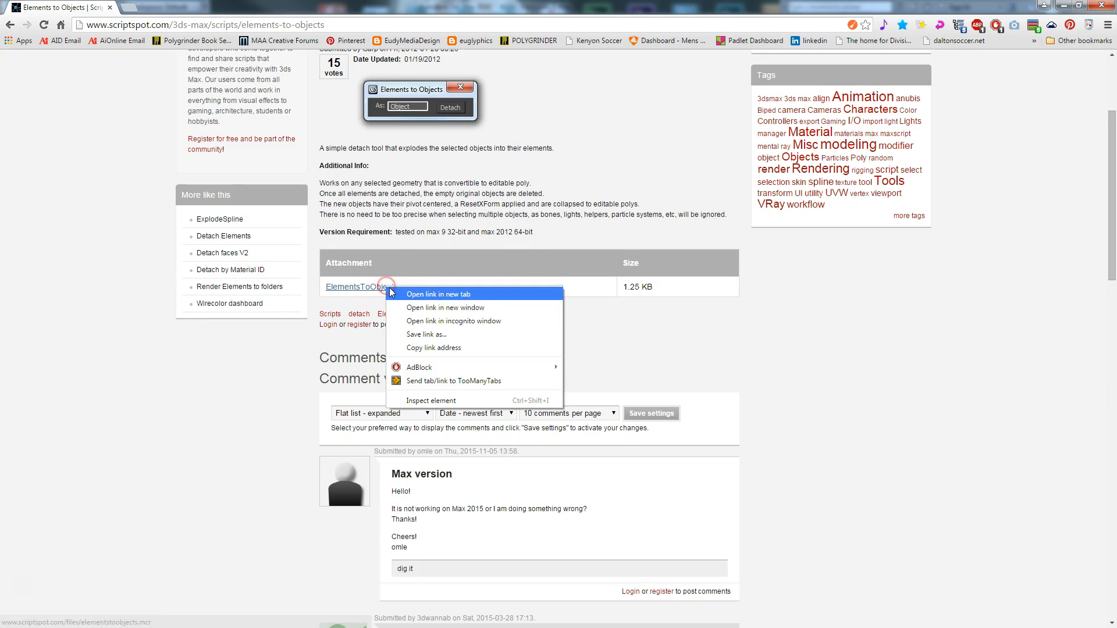
pyautogui.click(429, 335)
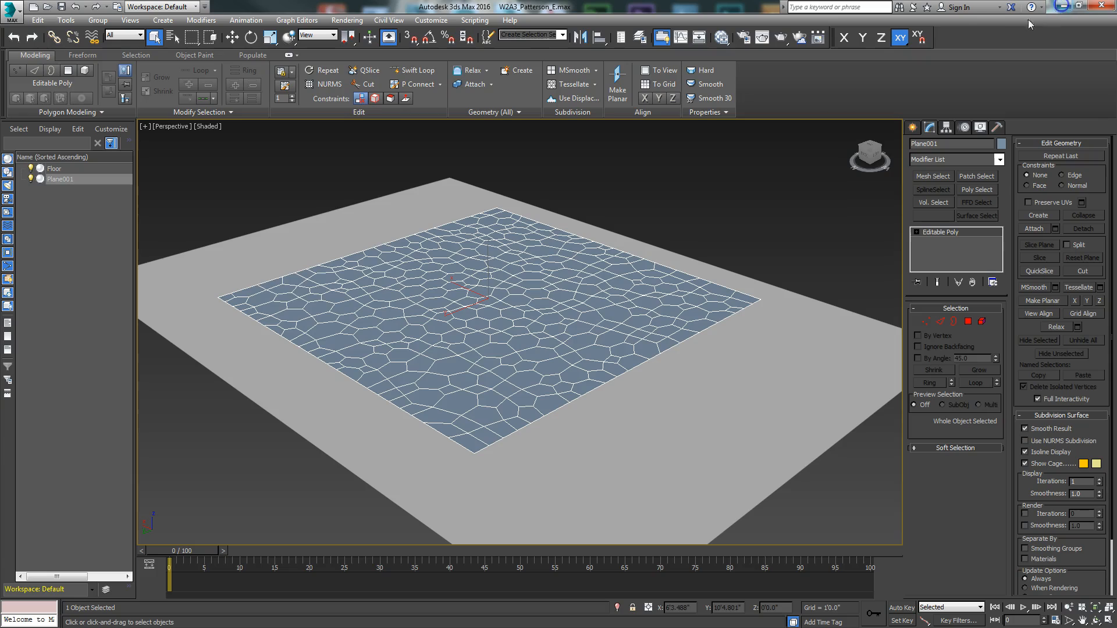
pyautogui.click(1064, 5)
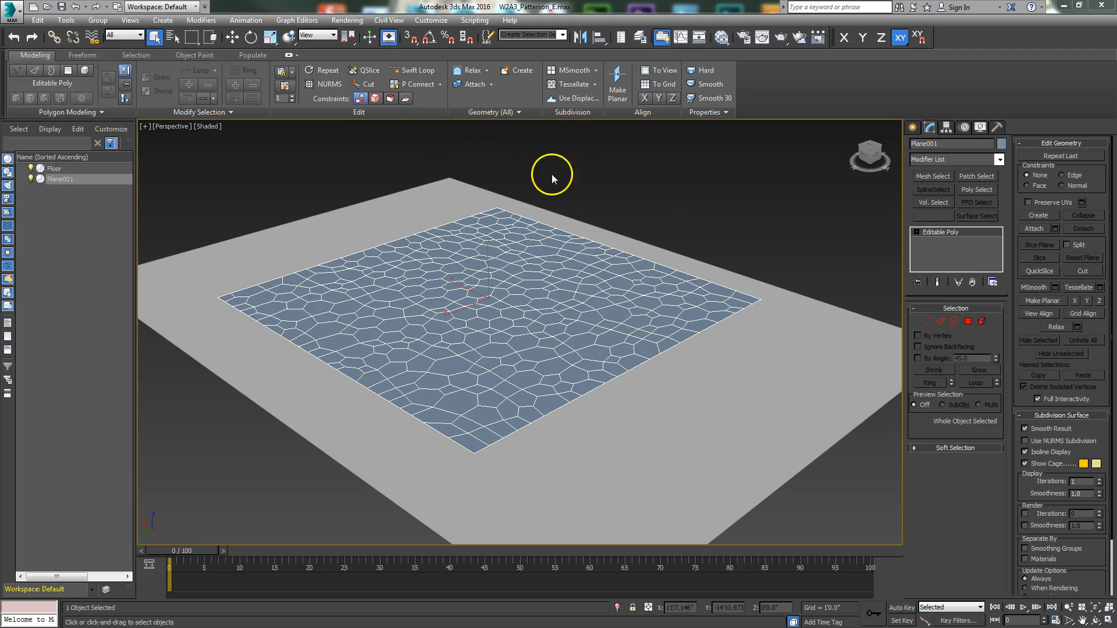
# - Open Customize User Interface and show the display quad of the Default Viewport Quad
pyautogui.click(431, 20)
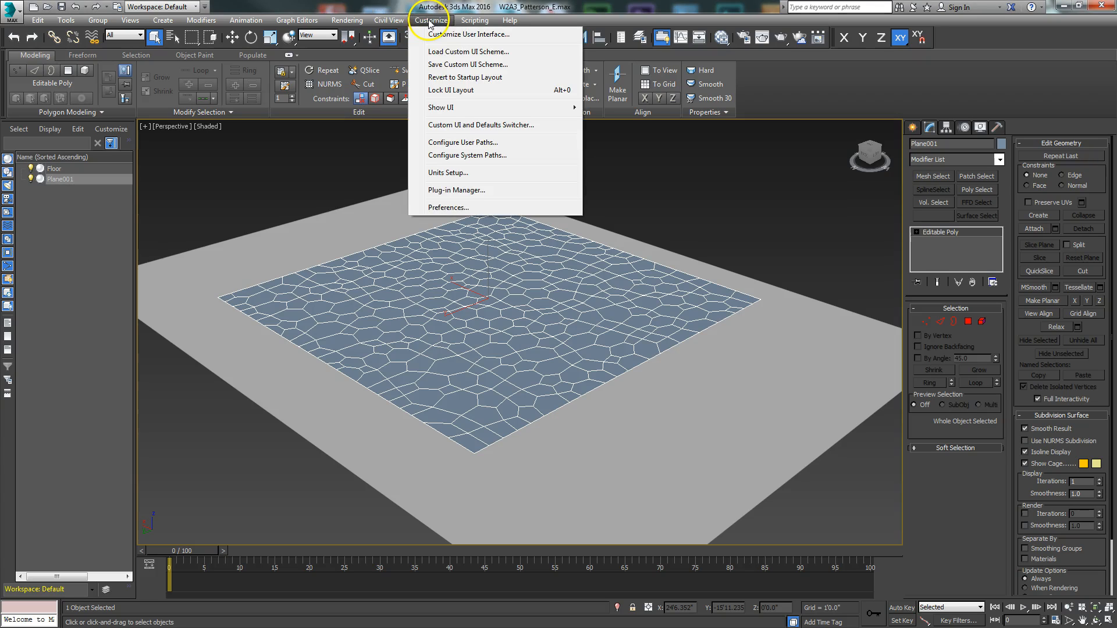
pyautogui.click(474, 34)
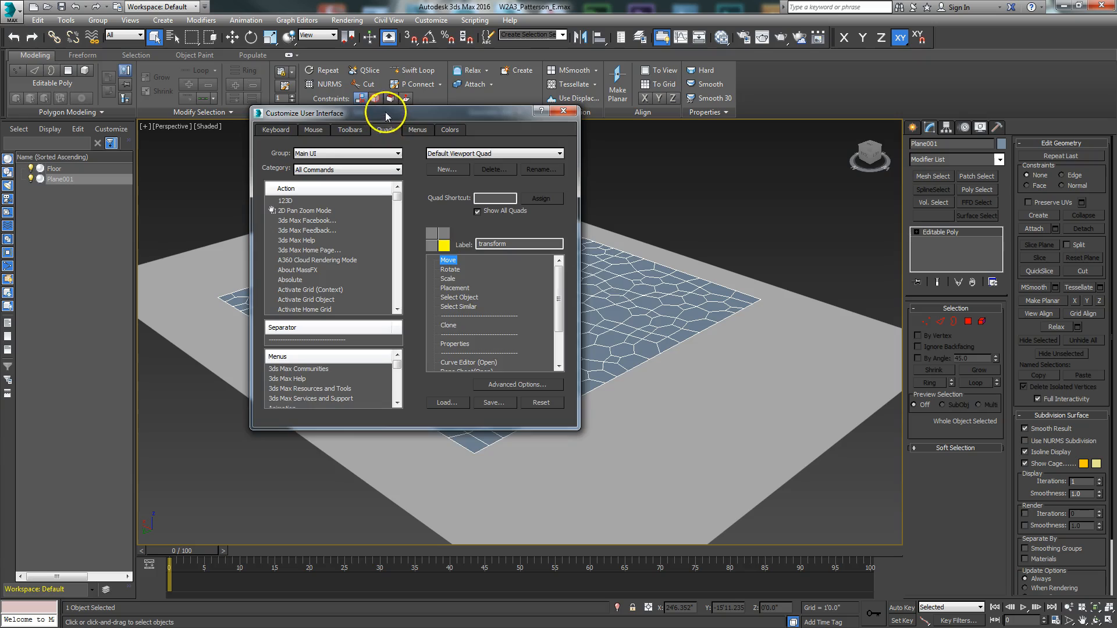
pyautogui.moveTo(385, 112); pyautogui.dragTo(469, 160)
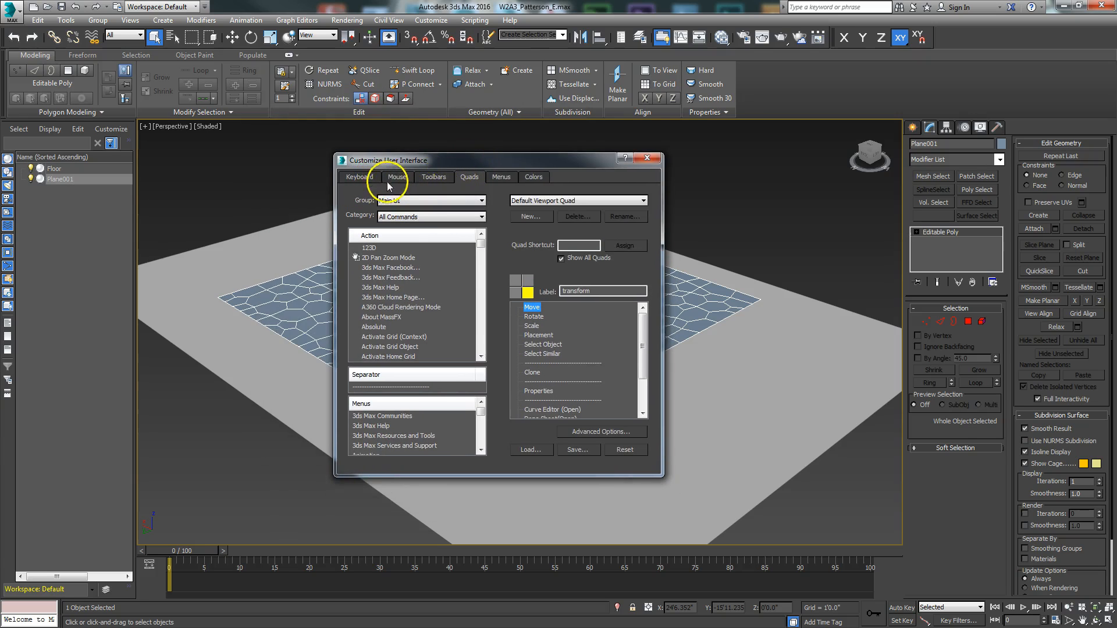
pyautogui.click(365, 181)
pyautogui.click(433, 178)
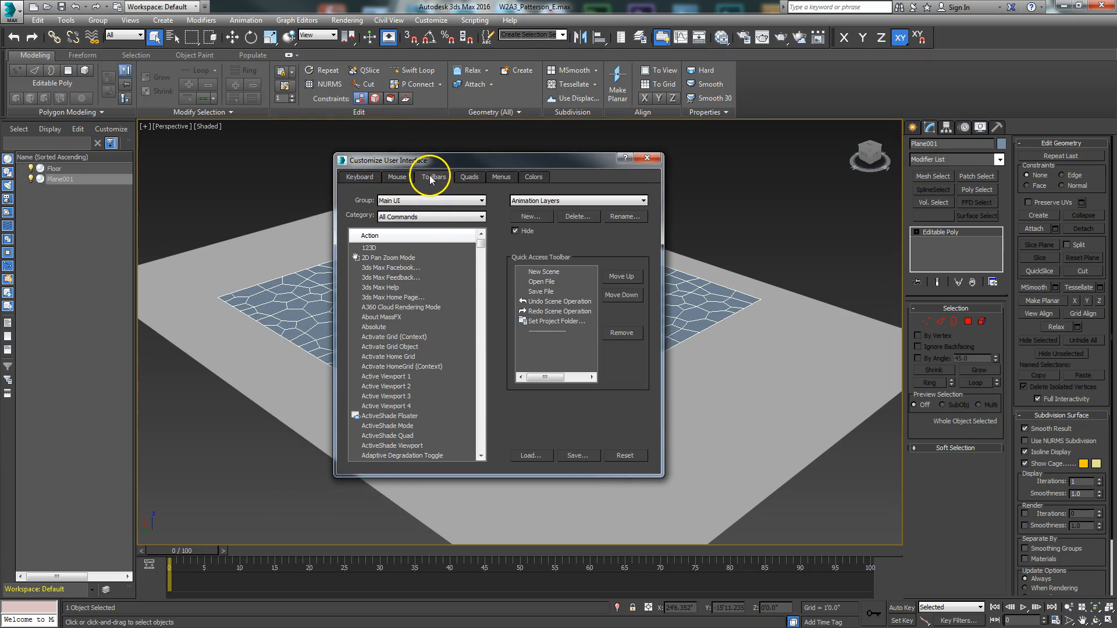
pyautogui.click(498, 176)
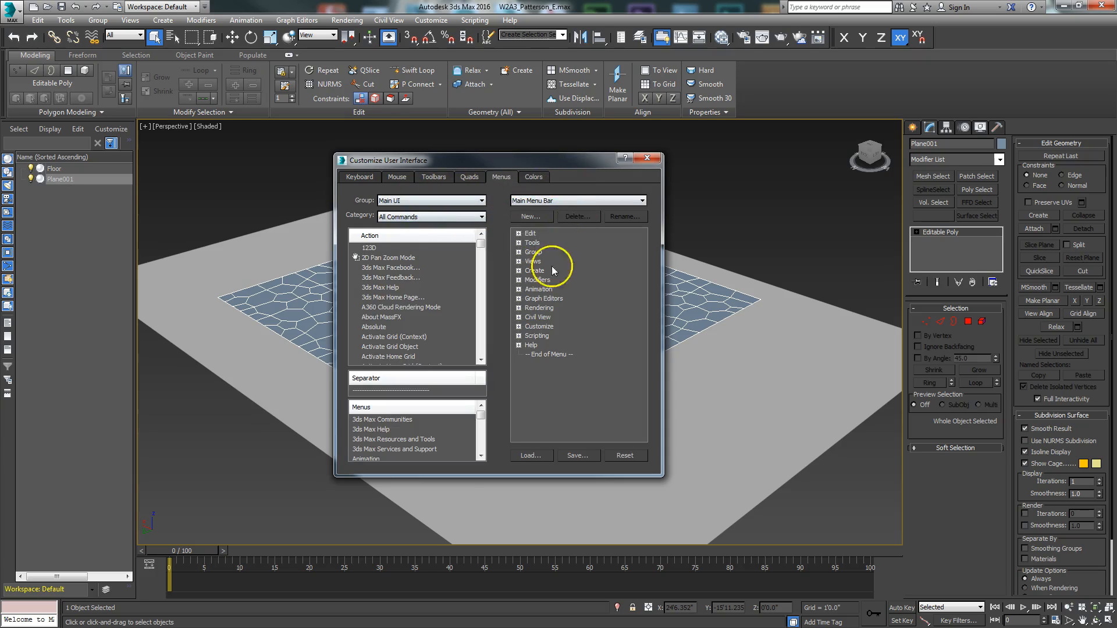
pyautogui.click(470, 177)
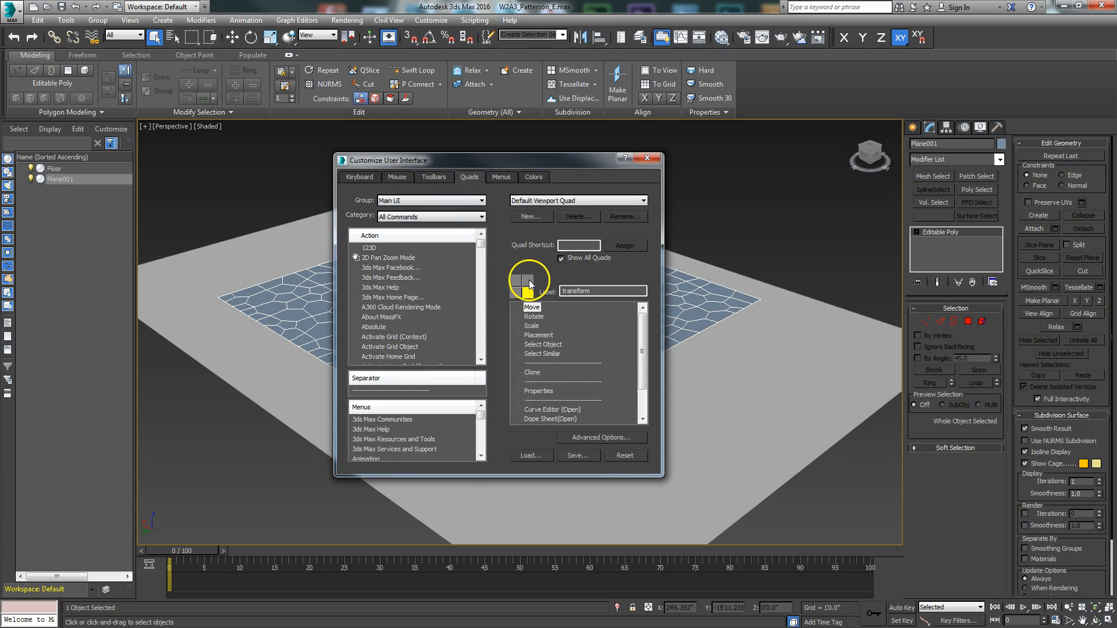
pyautogui.click(526, 280)
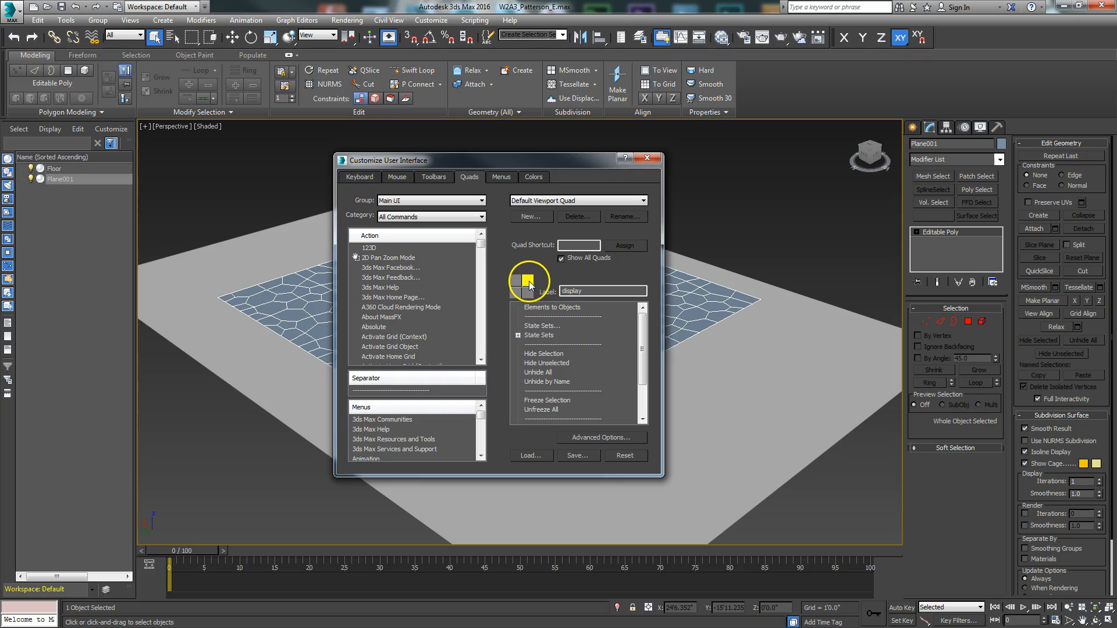
# - Remove the existing Elements to Objects entry and its separator from the display quad
pyautogui.click(536, 307)
pyautogui.press('Delete')
pyautogui.press('Delete')
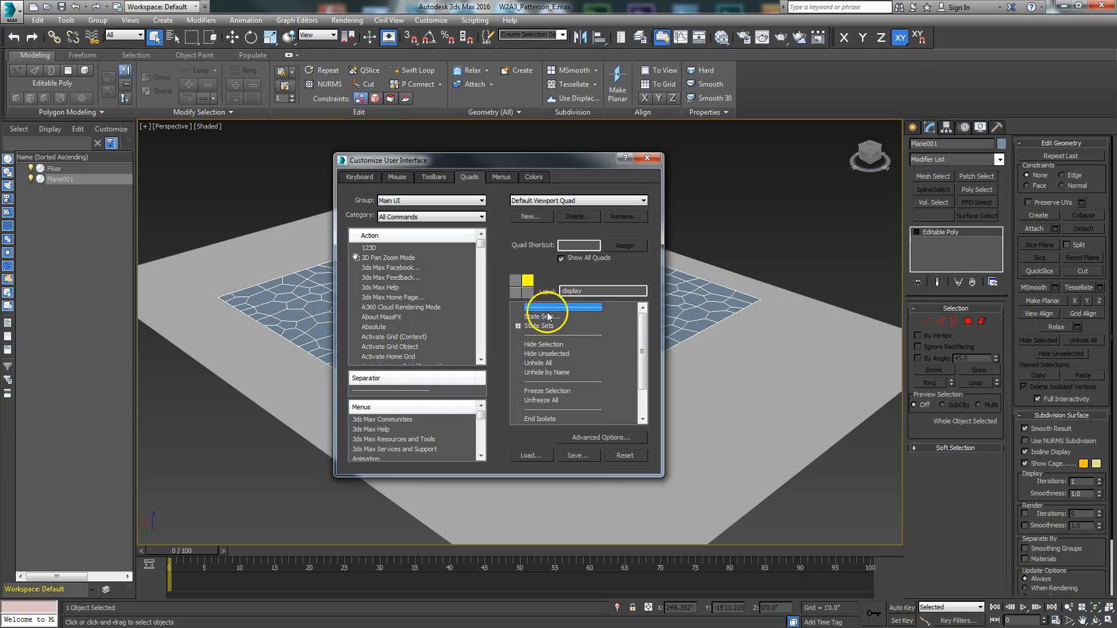
# - Add the Elements to Objects action followed by a separator at the top of the display quad and close the customization dialog
pyautogui.click(386, 257)
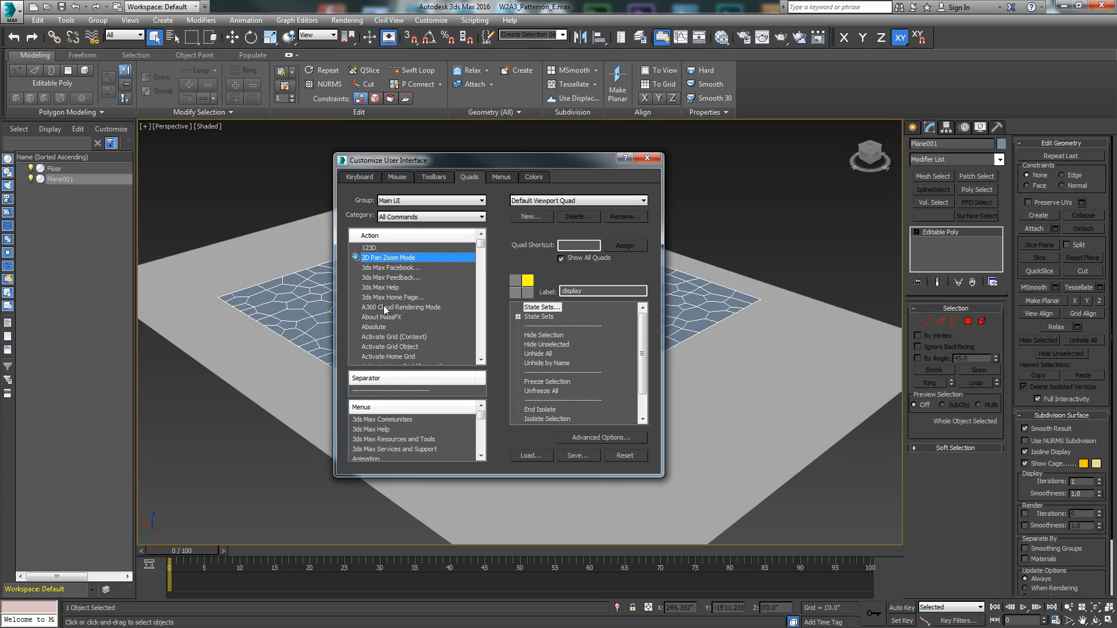
pyautogui.write('el')
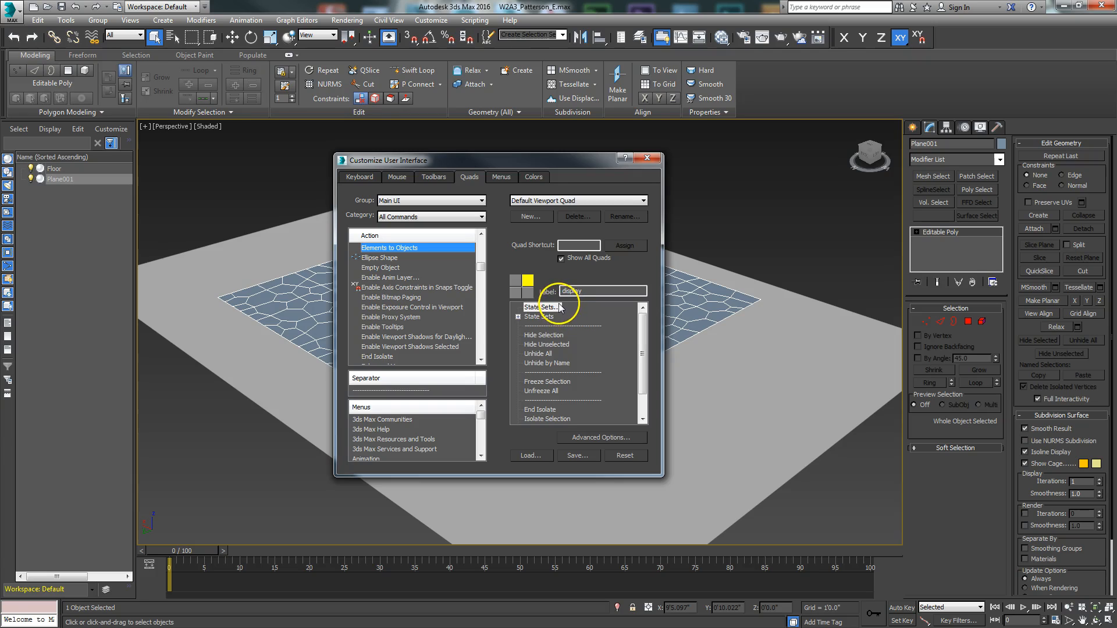
pyautogui.moveTo(399, 249); pyautogui.dragTo(566, 309)
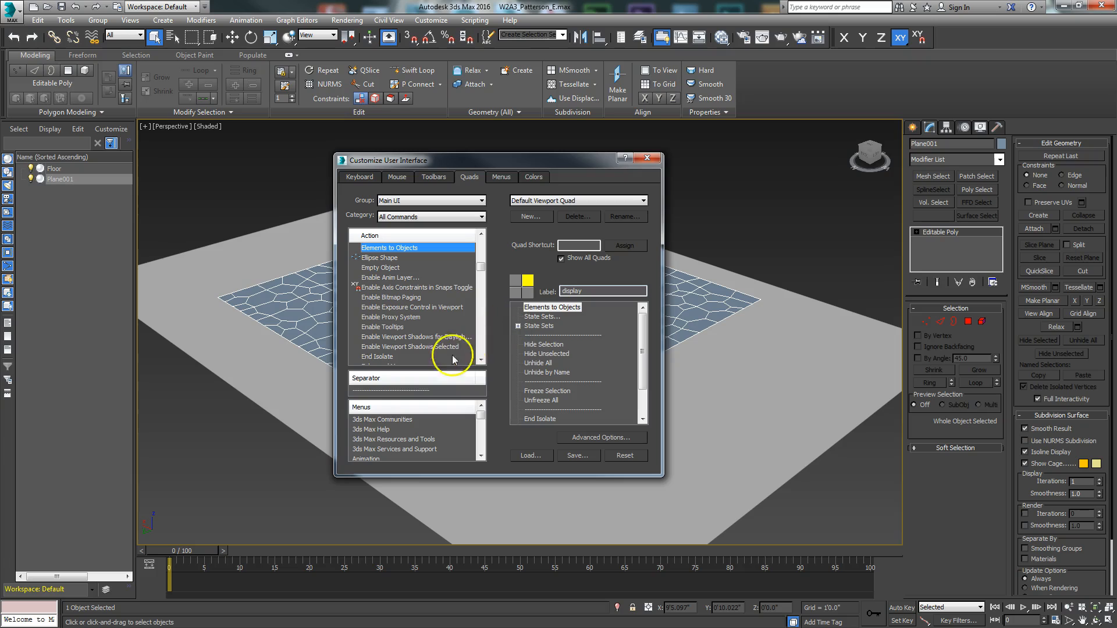
pyautogui.moveTo(392, 392); pyautogui.dragTo(568, 317)
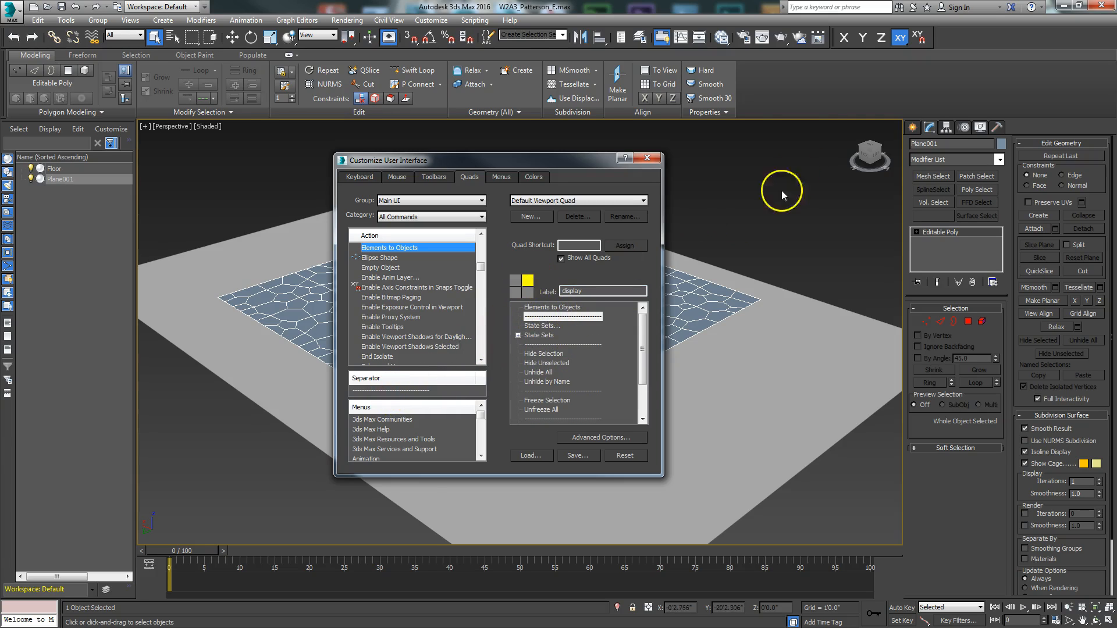
pyautogui.rightClick(724, 217)
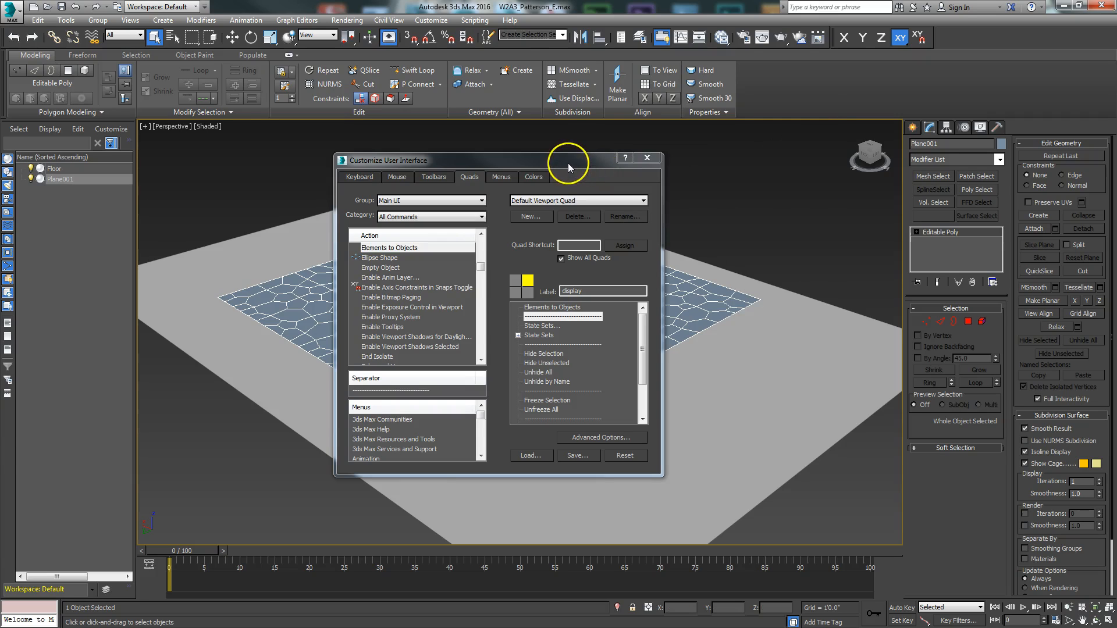
pyautogui.click(654, 161)
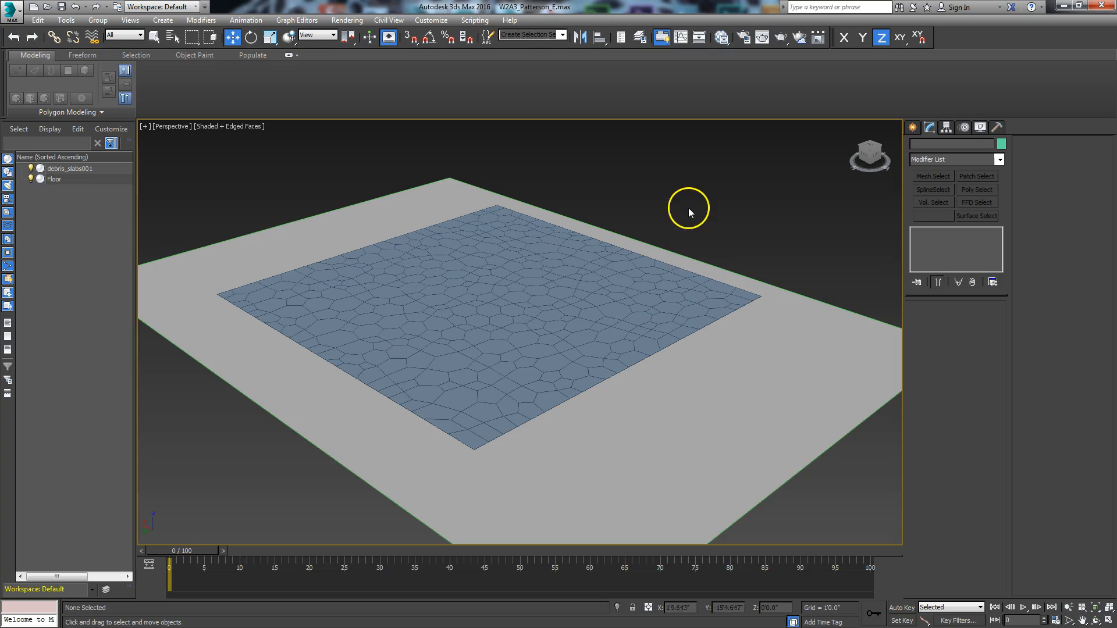
# - Select all edges of debris_slabs001 and split them, then exit Edge level
pyautogui.click(579, 281)
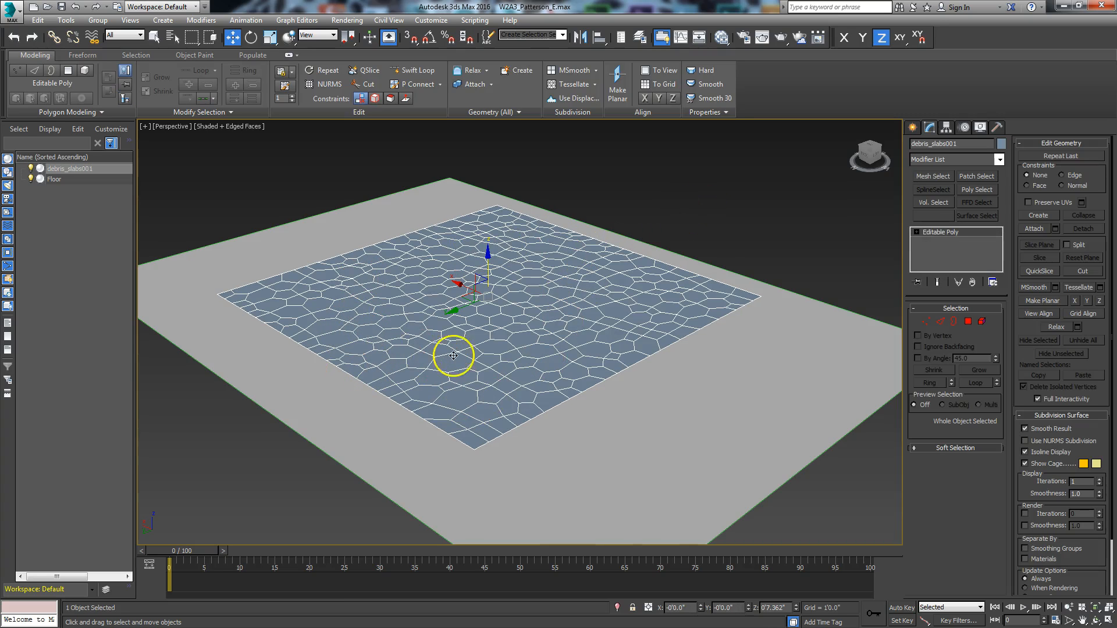
pyautogui.click(940, 321)
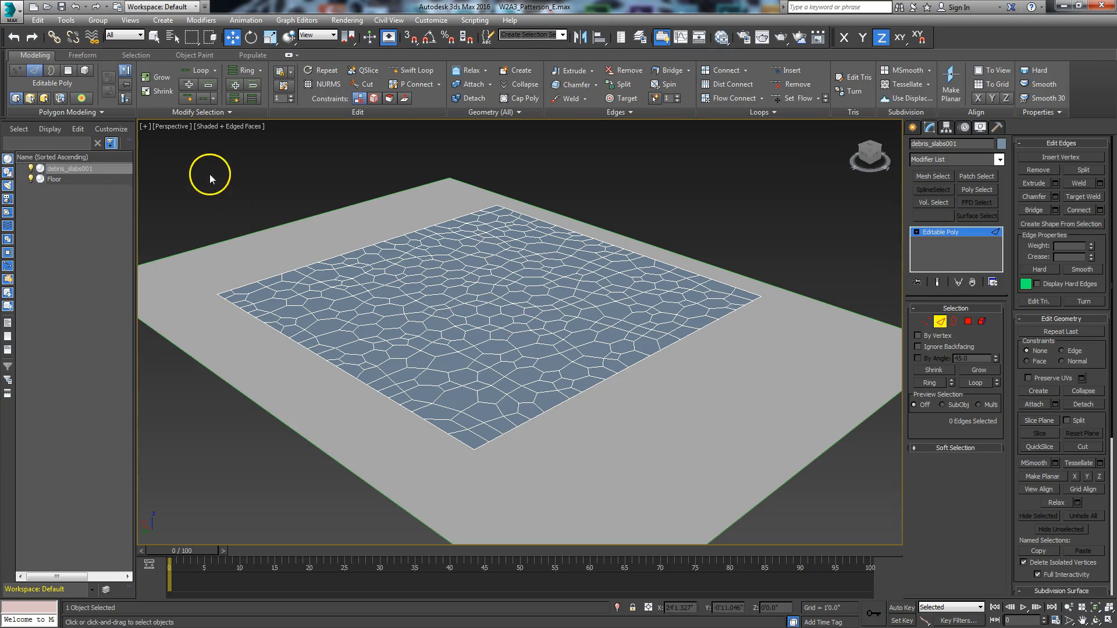
pyautogui.moveTo(770, 490); pyautogui.dragTo(798, 505)
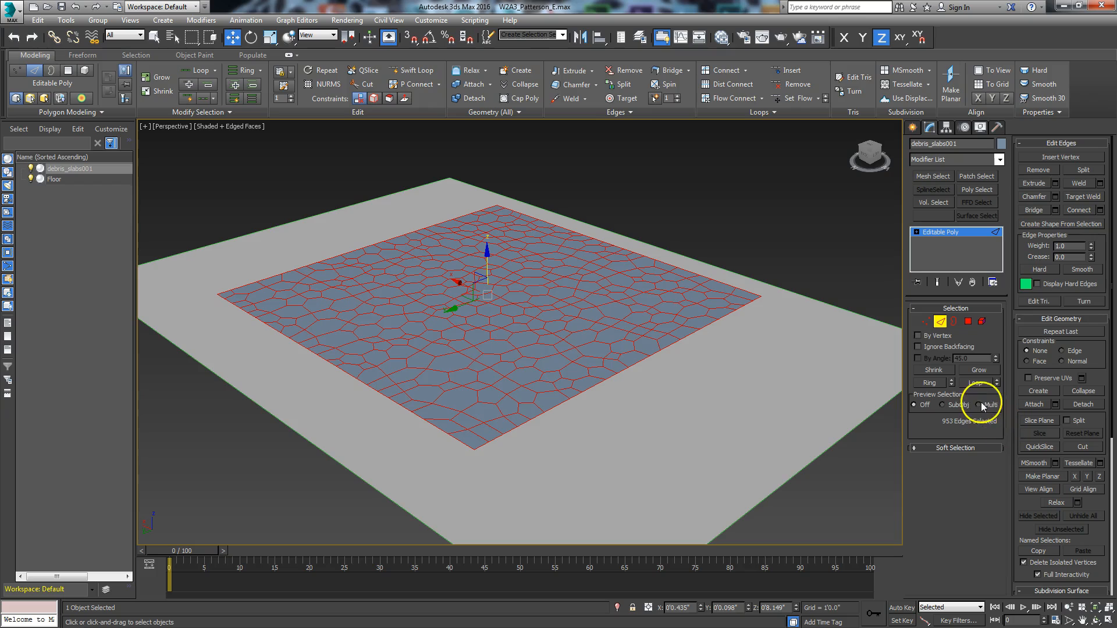
pyautogui.click(1084, 170)
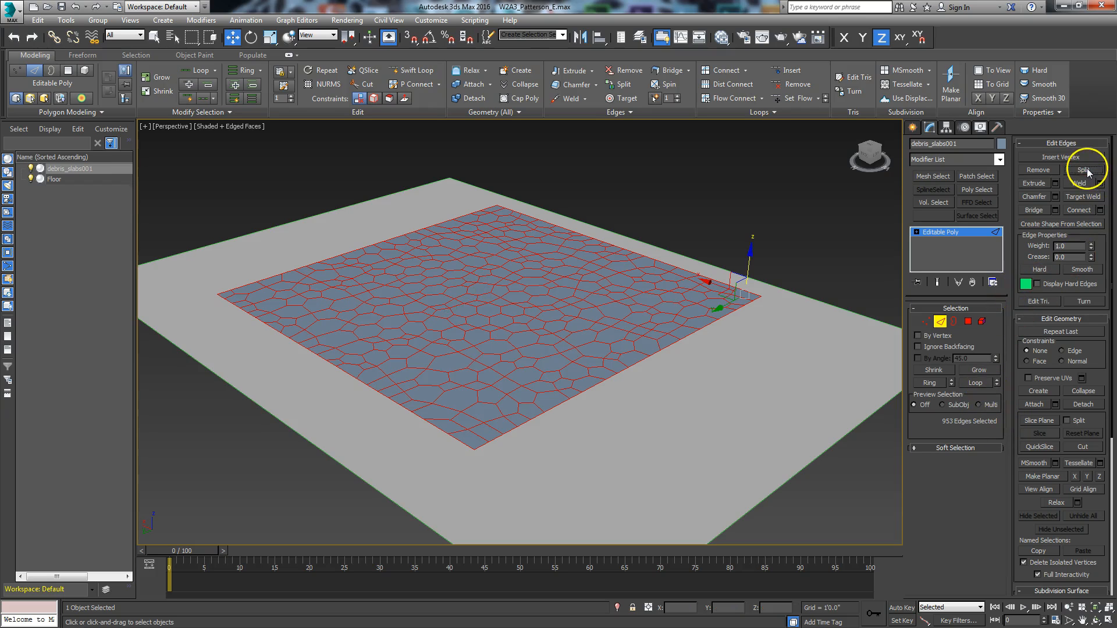
pyautogui.click(940, 321)
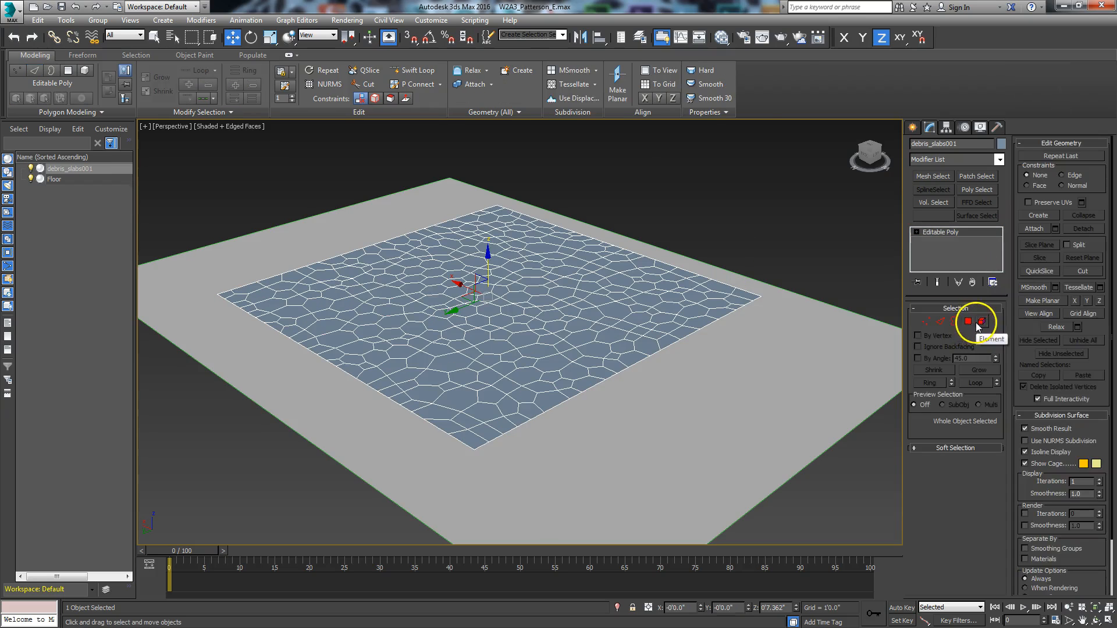
# - Check the split by selecting the single corner stone of debris_slabs001 at Element level
pyautogui.click(981, 321)
pyautogui.click(742, 298)
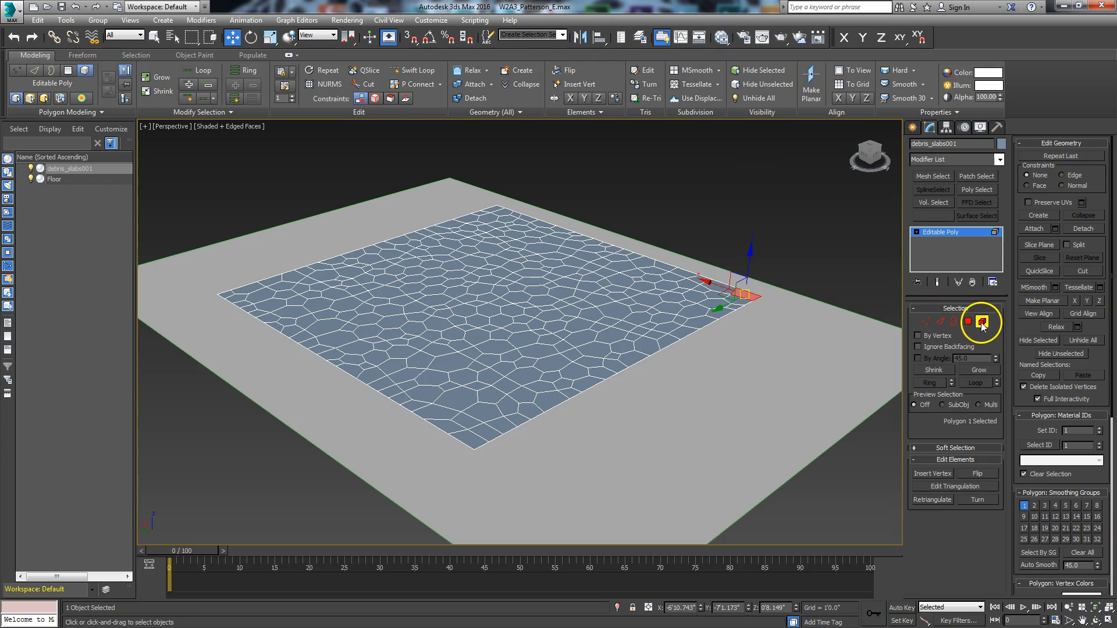
pyautogui.click(982, 322)
# - Apply a Shell modifier with an outer amount of 0'2.362" to debris_slabs001 and convert it to an Editable Poly
pyautogui.click(1000, 161)
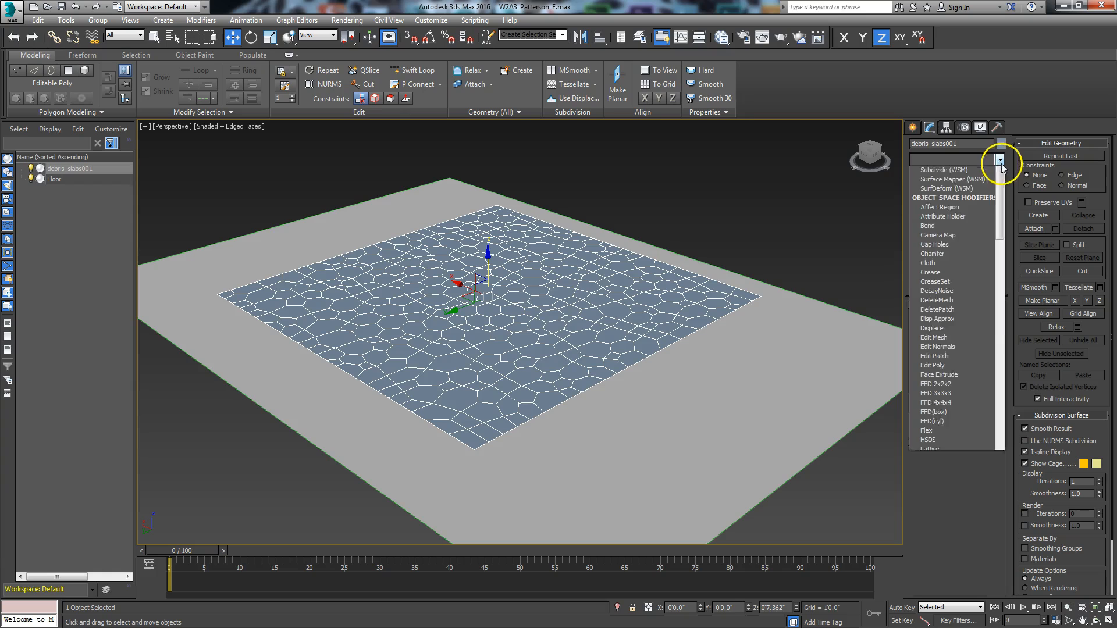
pyautogui.moveTo(999, 189); pyautogui.dragTo(990, 416)
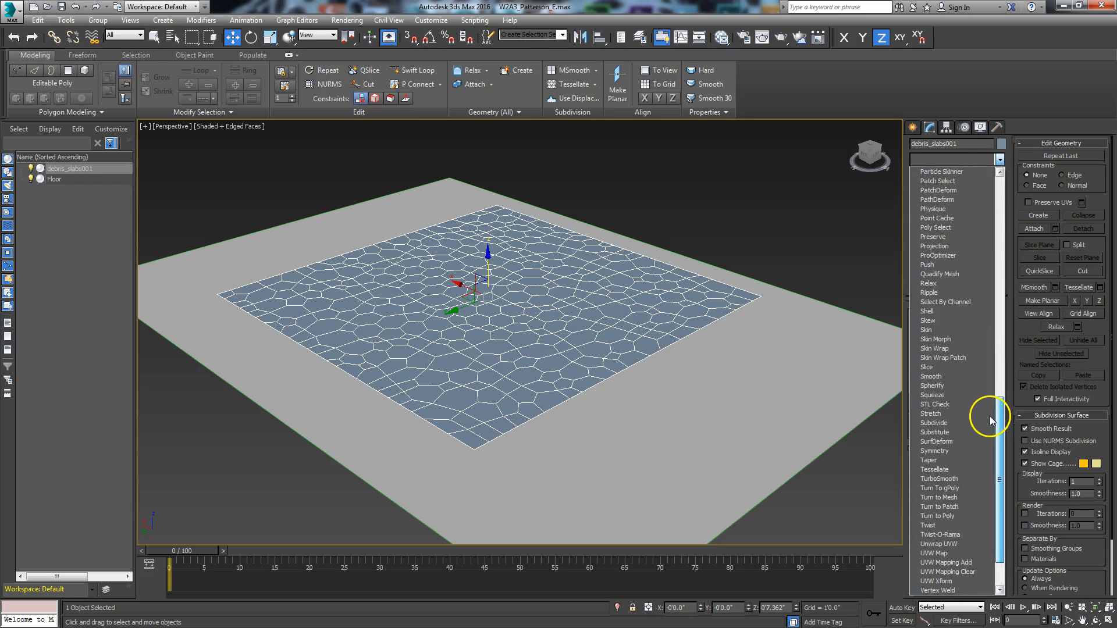
pyautogui.click(941, 311)
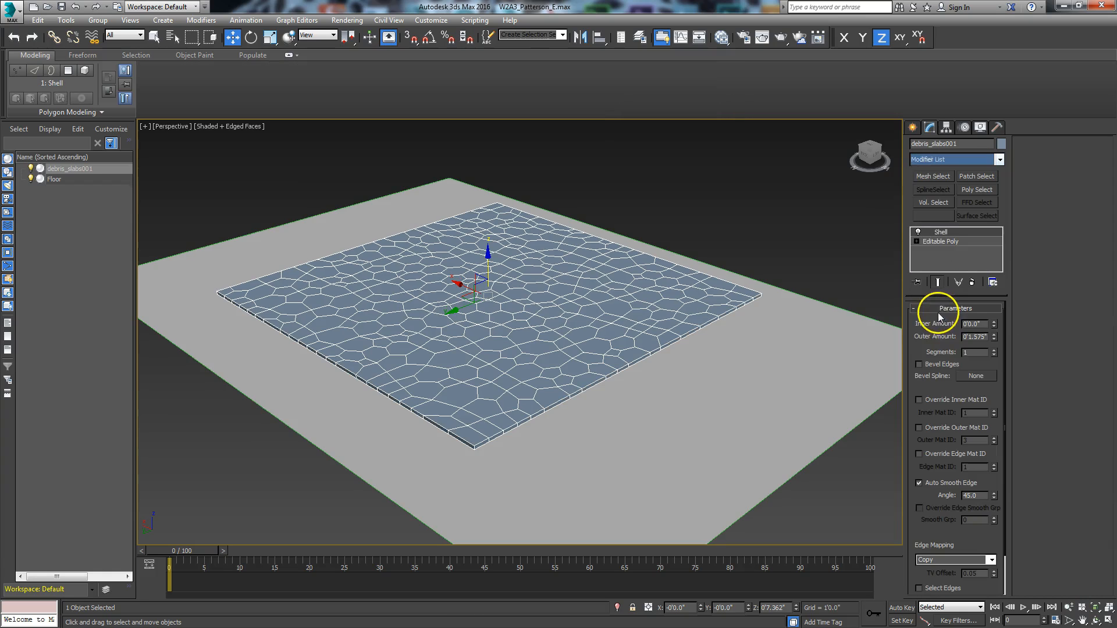
pyautogui.moveTo(994, 338); pyautogui.dragTo(955, 331)
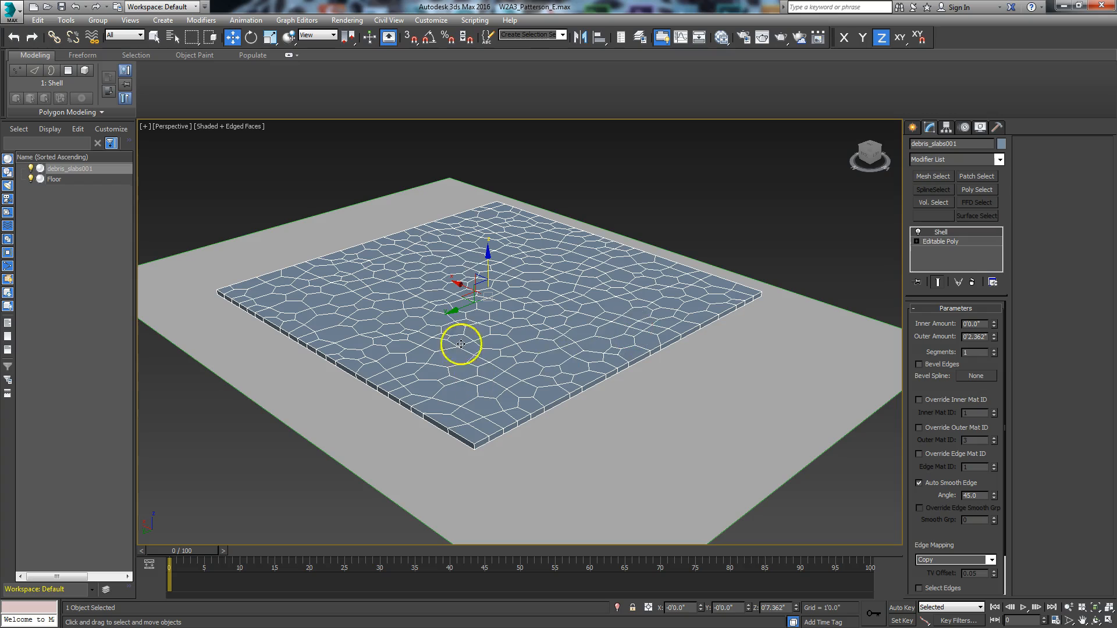
pyautogui.rightClick(525, 287)
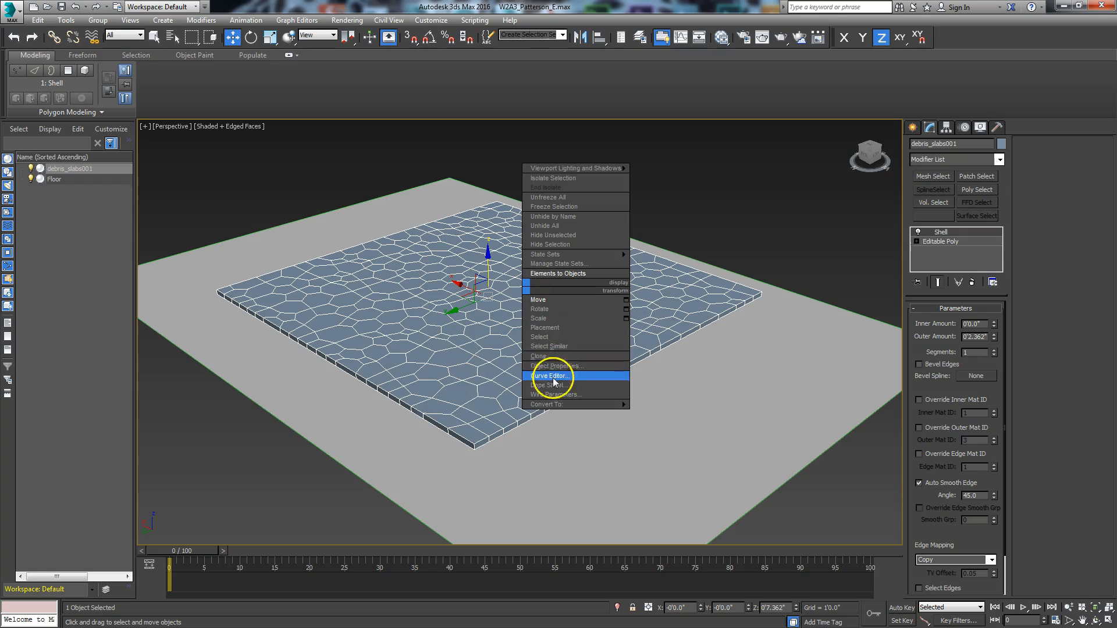
pyautogui.click(501, 414)
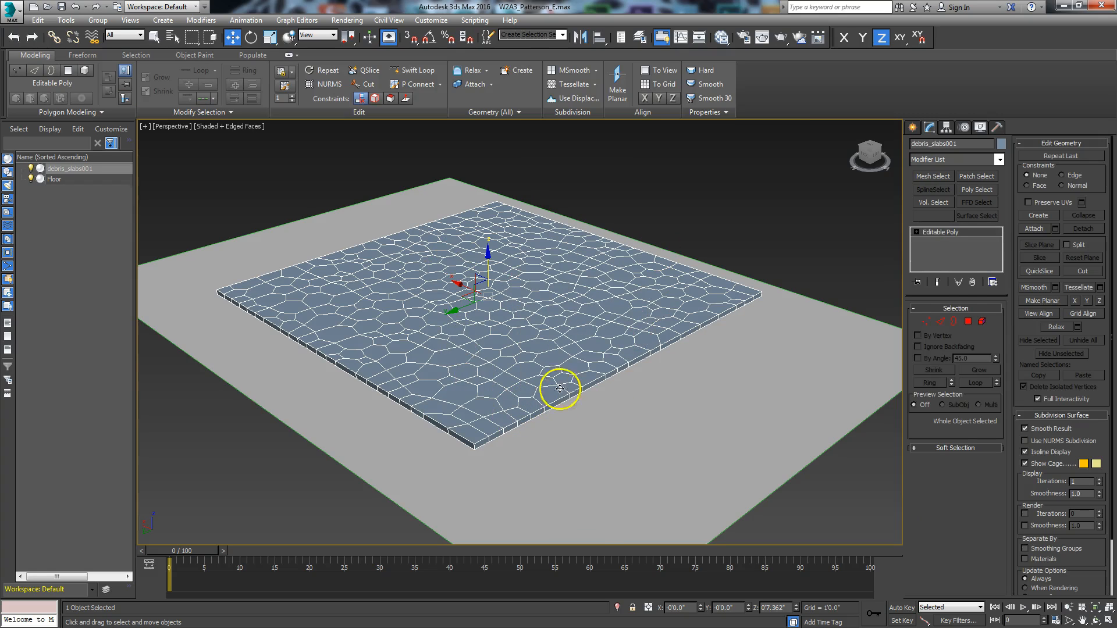
# - Test the slabs' separation at Element level by moving two edge stones of debris_slabs001 aside and undoing both moves
pyautogui.click(751, 292)
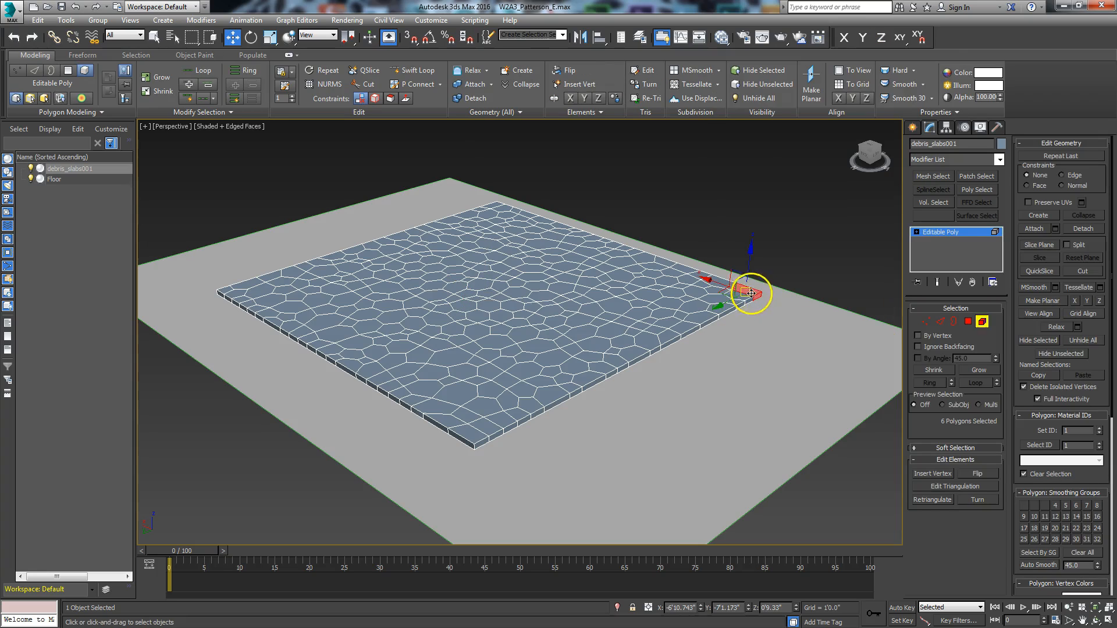
pyautogui.moveTo(721, 286); pyautogui.dragTo(769, 297)
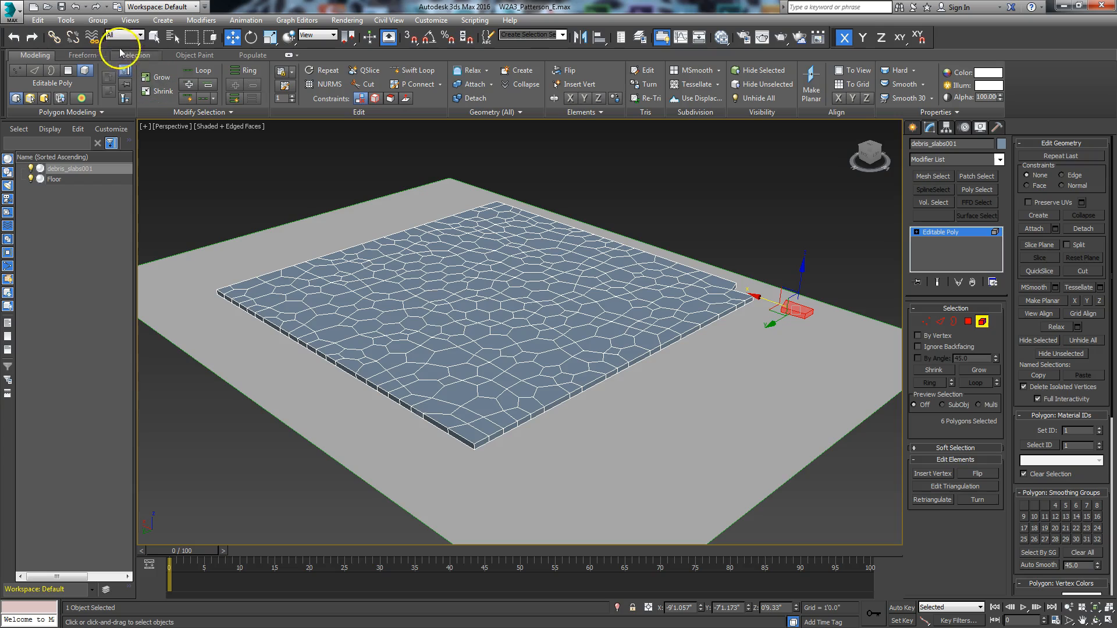
pyautogui.click(76, 7)
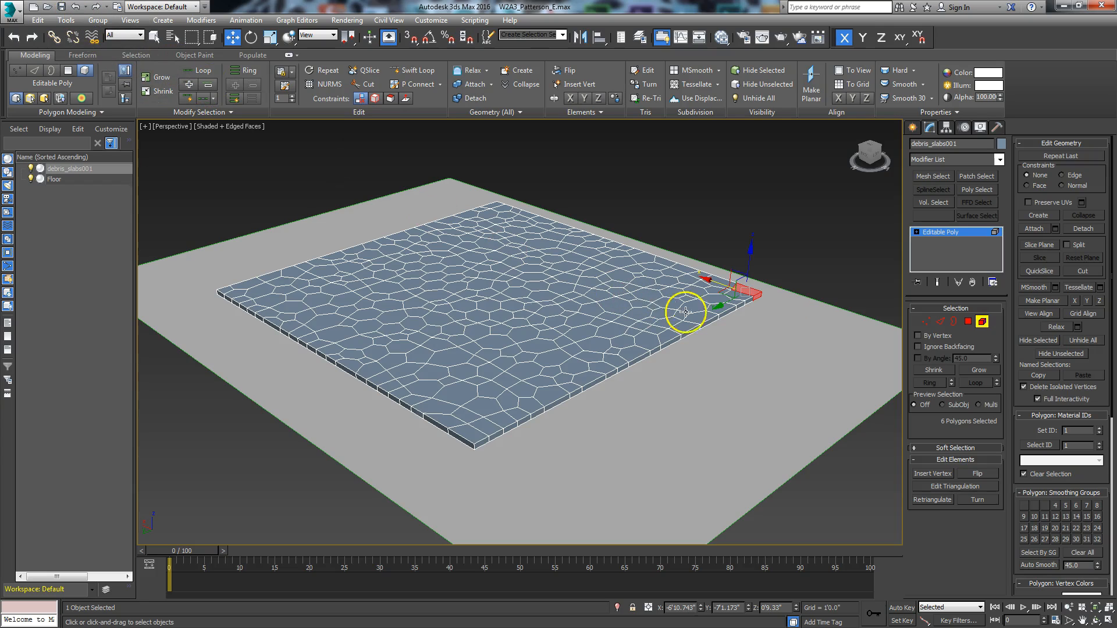
pyautogui.click(697, 319)
pyautogui.moveTo(692, 317); pyautogui.dragTo(732, 335)
pyautogui.click(76, 7)
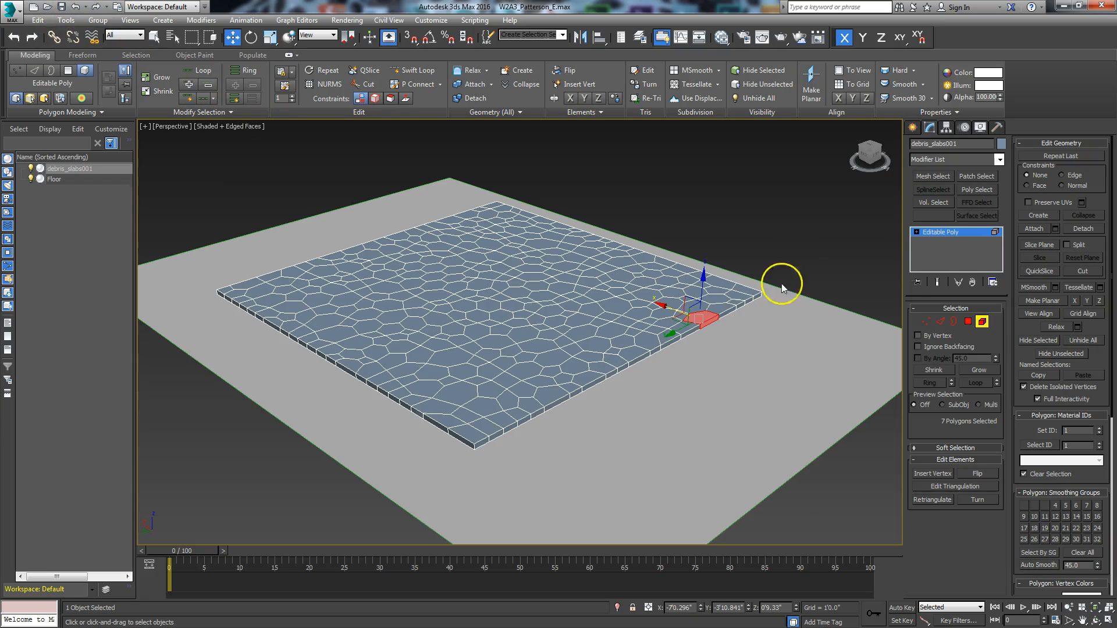
pyautogui.click(982, 321)
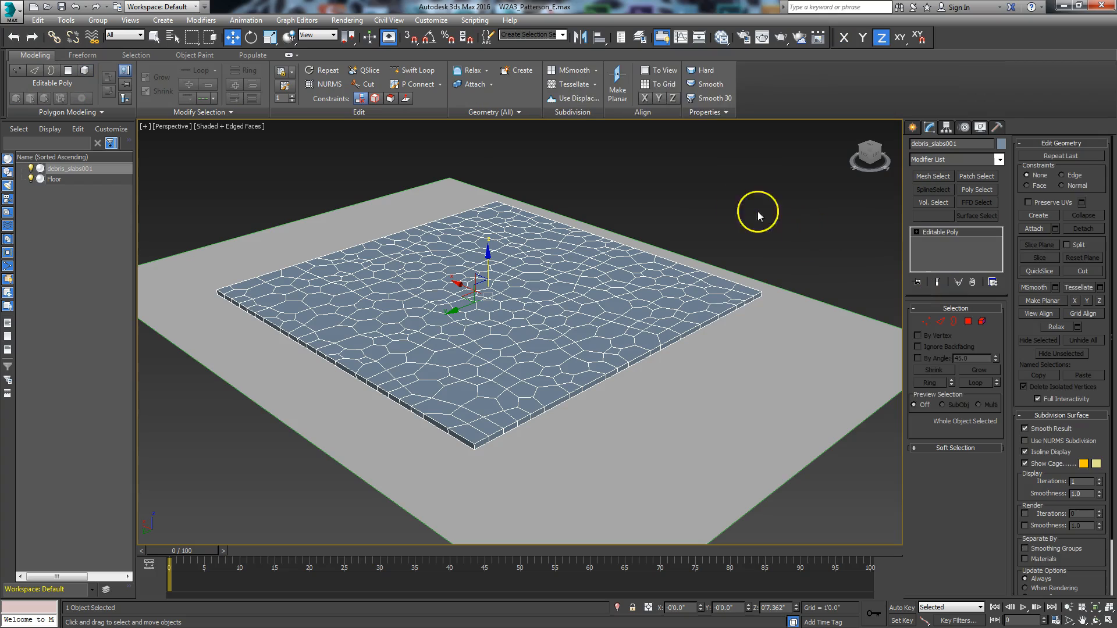
# - Detach every element of debris_slabs001 as a separate object named devris_slabs using Elements to Objects, and close its dialog
pyautogui.rightClick(701, 188)
pyautogui.click(723, 175)
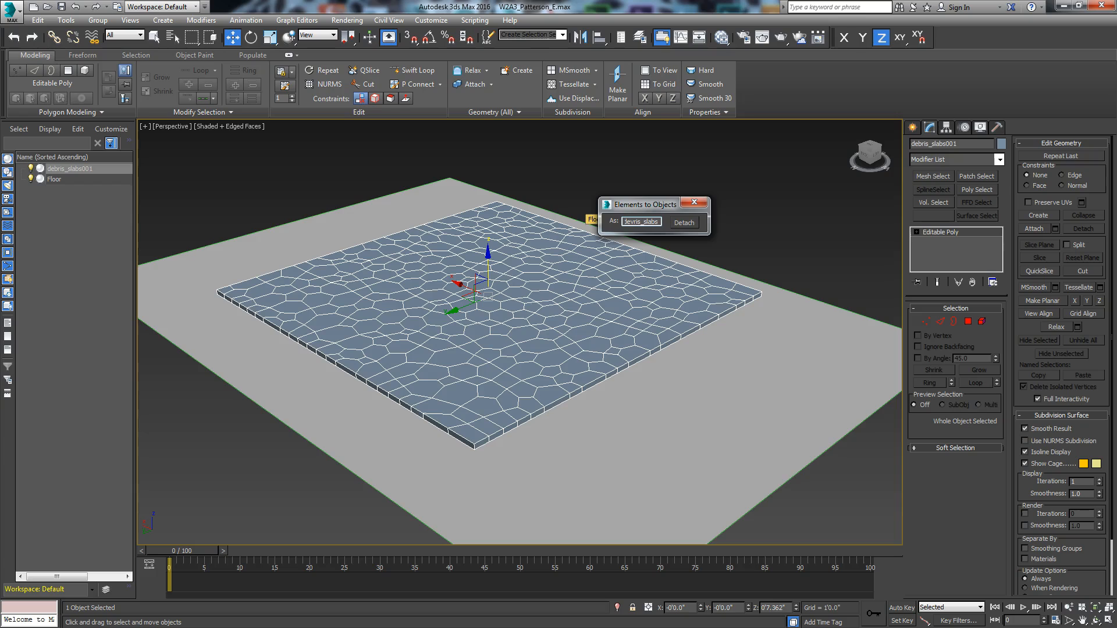
pyautogui.click(682, 222)
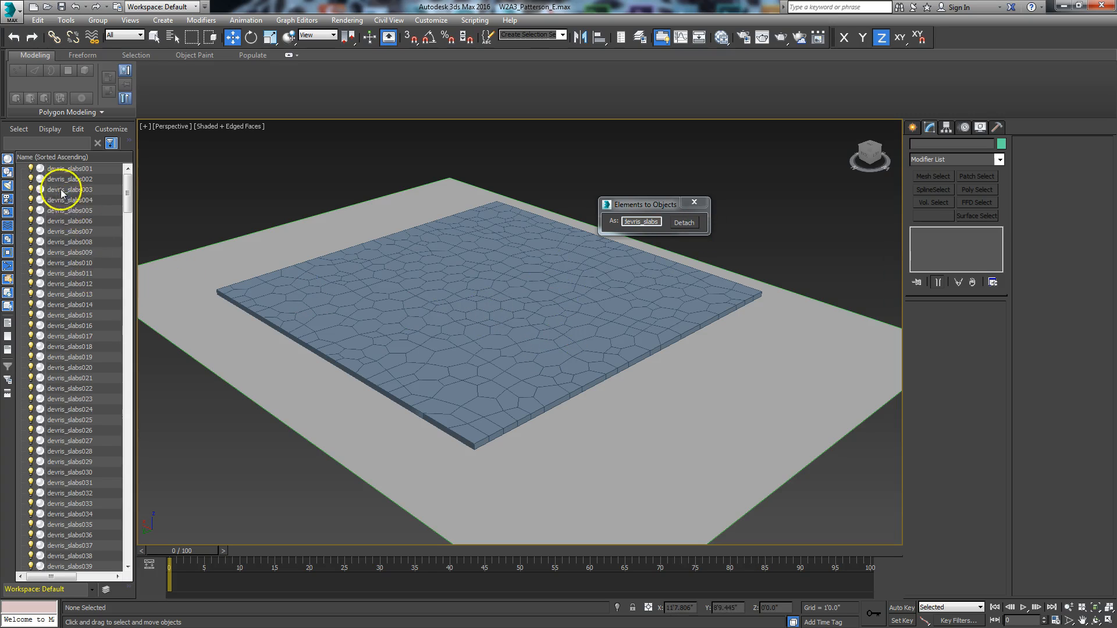
pyautogui.moveTo(128, 207); pyautogui.dragTo(152, 224)
pyautogui.click(694, 202)
# - Check the detached stones by selecting several of them individually, switching to Rotate, and clear the selection
pyautogui.click(744, 292)
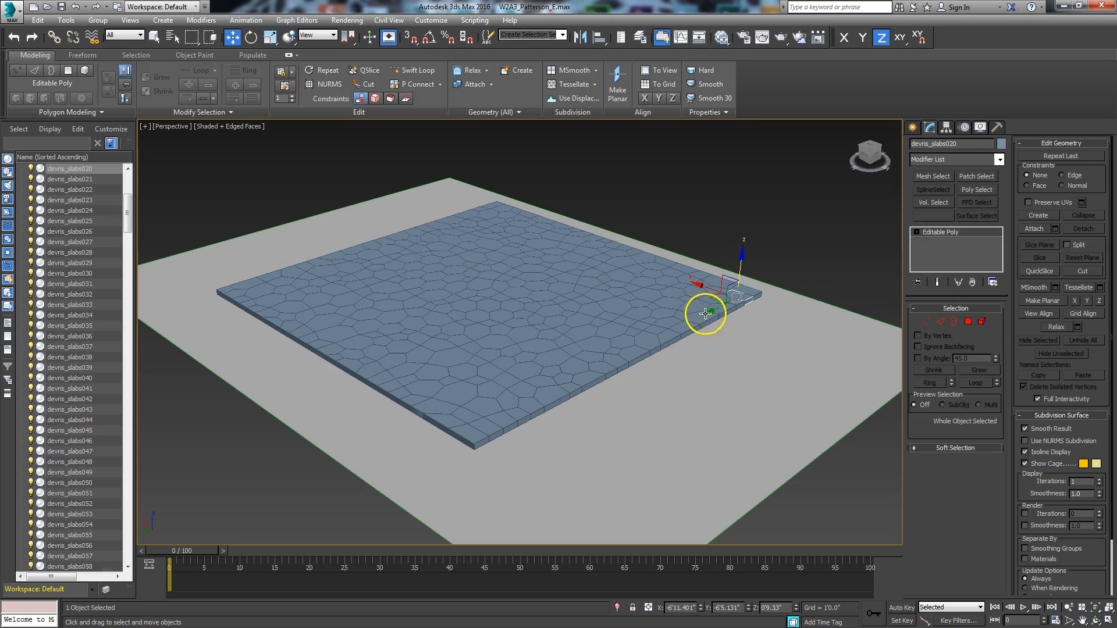
pyautogui.click(637, 313)
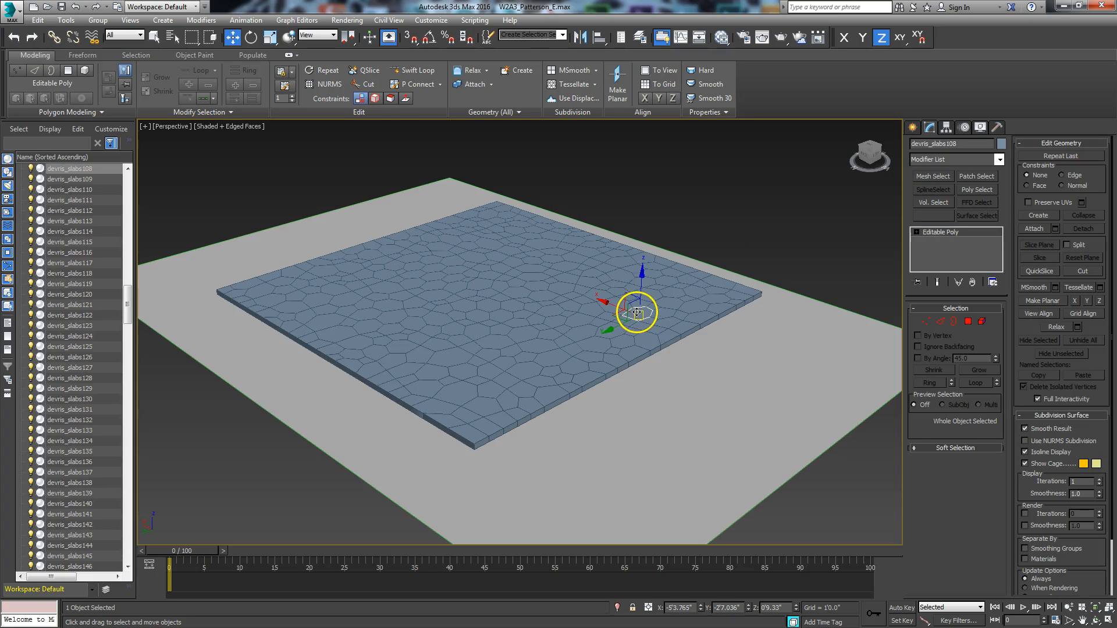
pyautogui.click(588, 312)
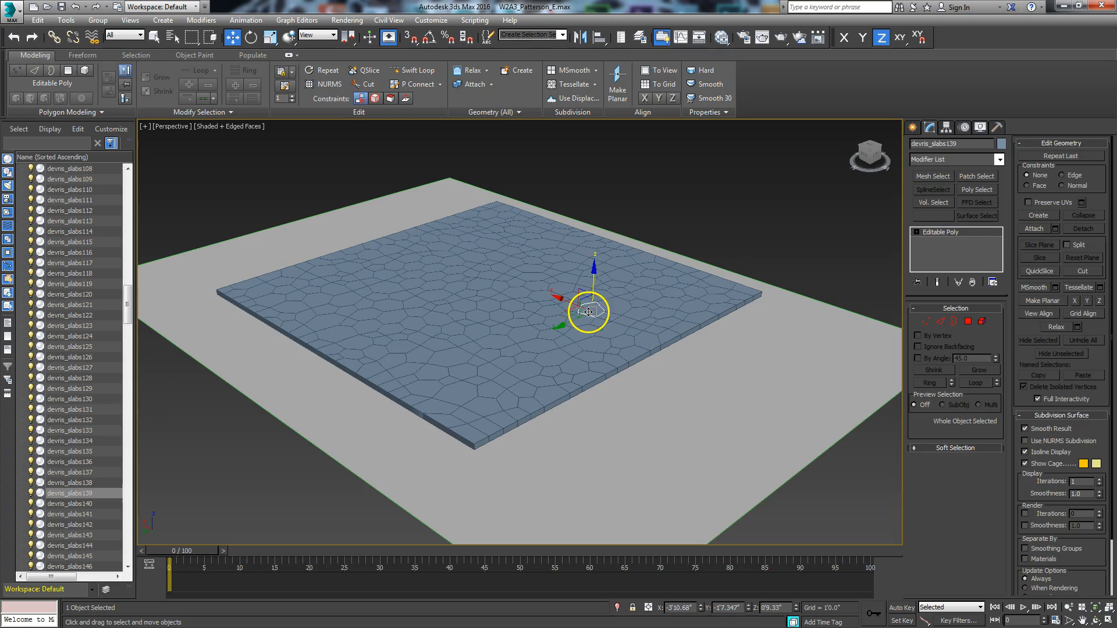
pyautogui.click(513, 308)
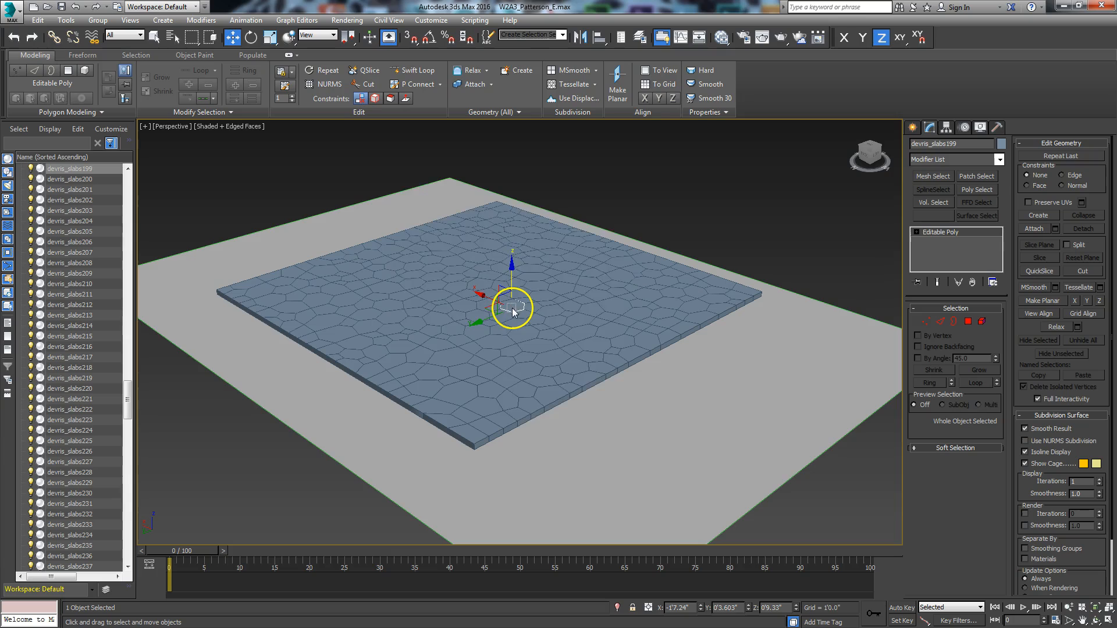
pyautogui.rightClick(513, 309)
pyautogui.click(525, 327)
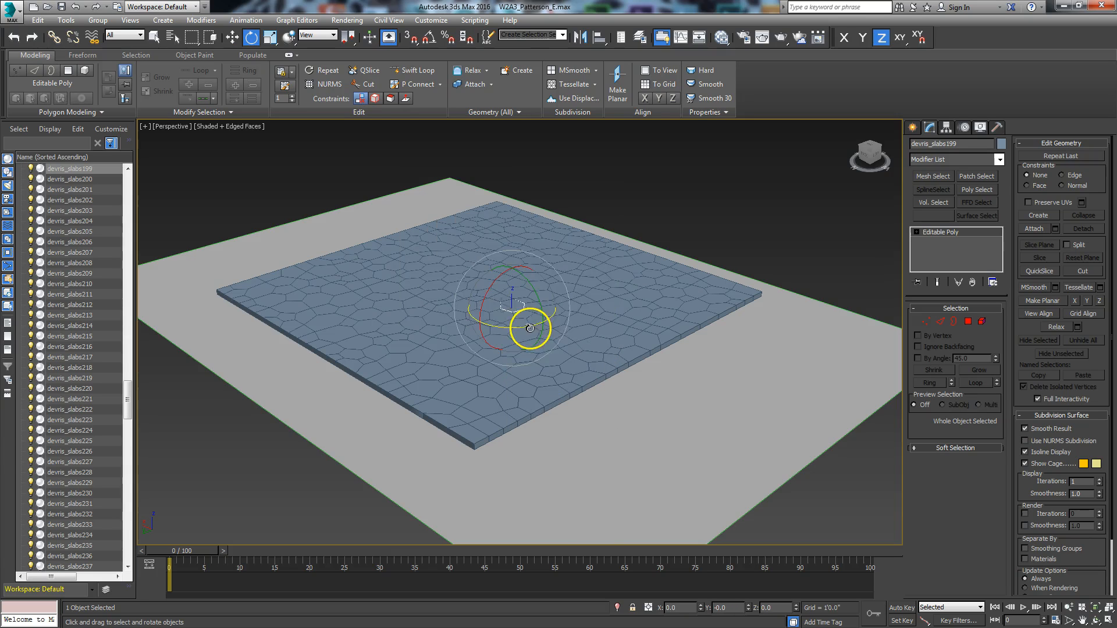
pyautogui.click(619, 303)
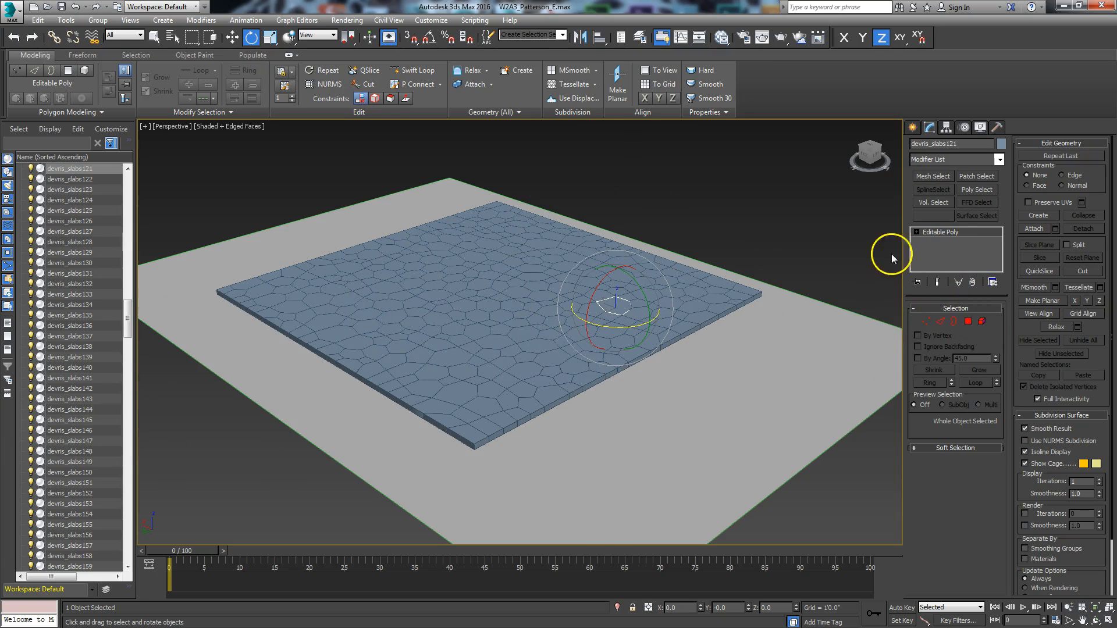
pyautogui.click(773, 221)
pyautogui.click(576, 324)
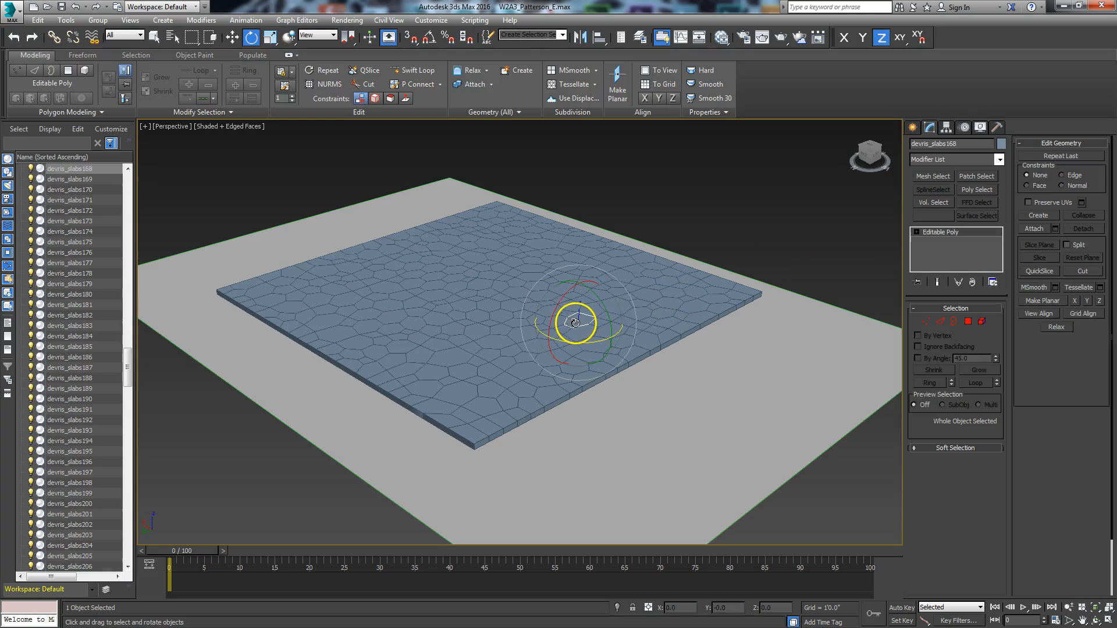
pyautogui.click(696, 233)
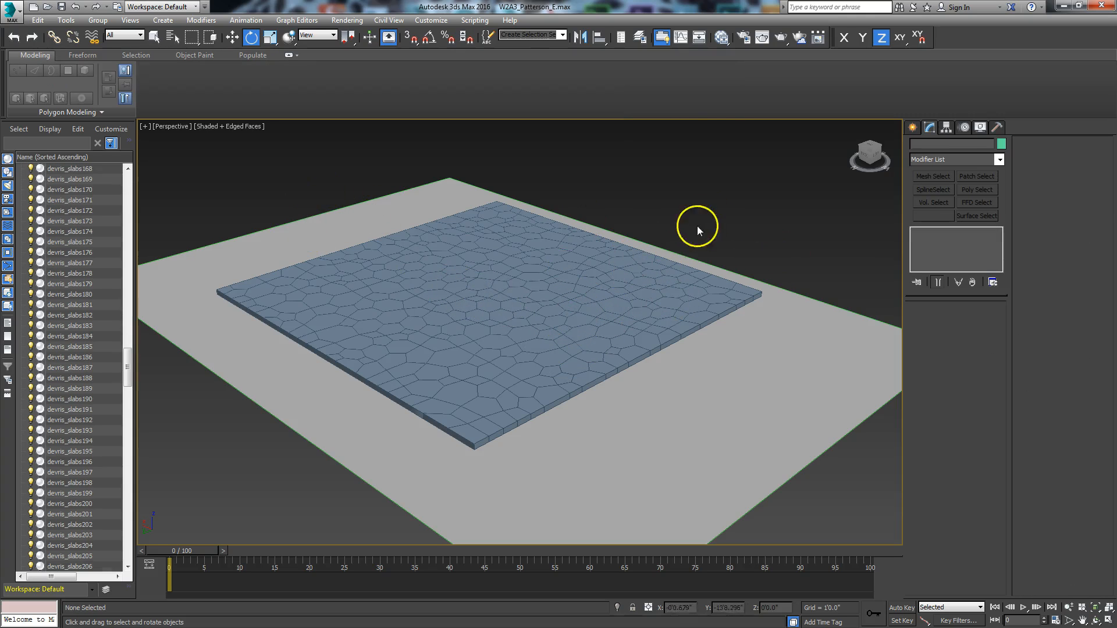
# - Group all the slab objects, excluding the Floor, under the name Slabs
pyautogui.moveTo(717, 491); pyautogui.dragTo(773, 497)
pyautogui.keyDown('alt'); pyautogui.click(803, 348); pyautogui.keyUp('alt')
pyautogui.click(103, 20)
pyautogui.click(114, 35)
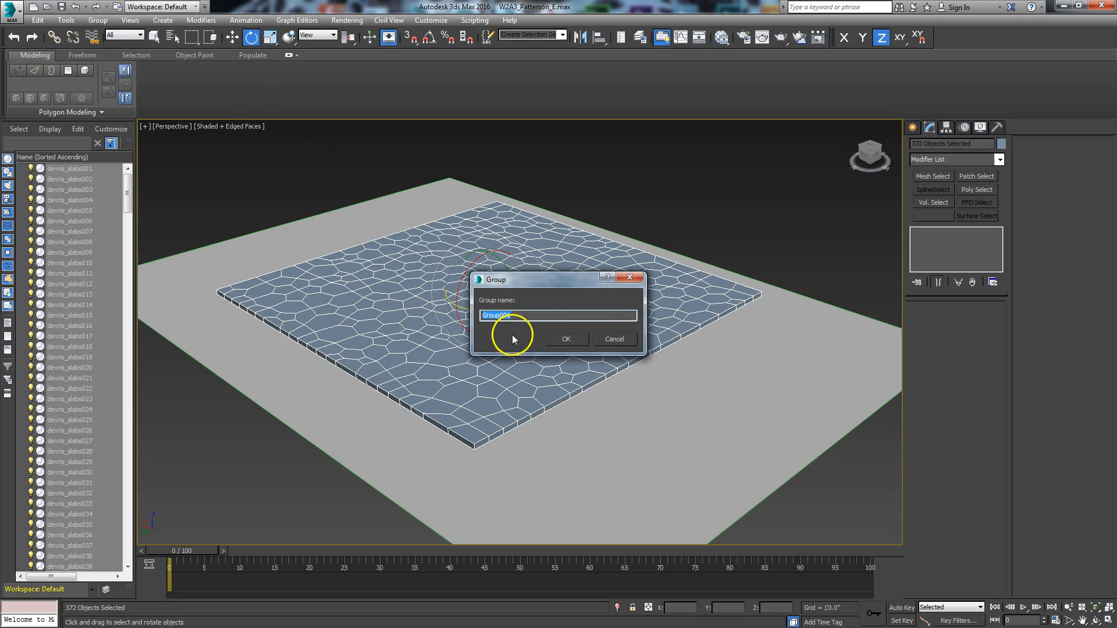
pyautogui.write('Dlab')
pyautogui.press('Return')
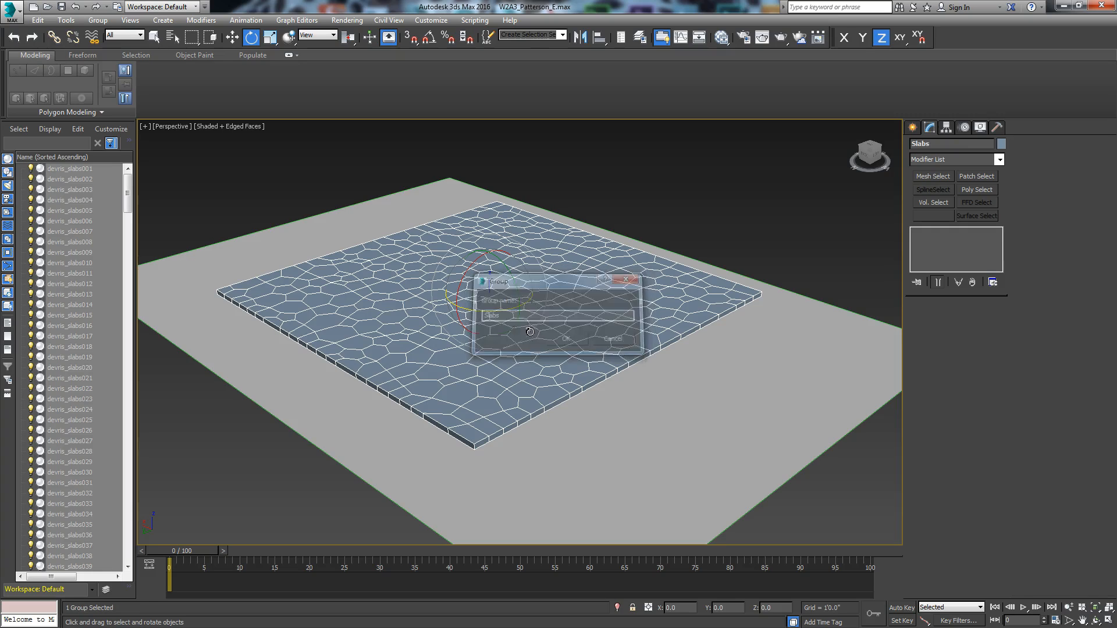
# - Move the Slabs group along X off the Floor plane to about X 27'8.6"
pyautogui.rightClick(447, 274)
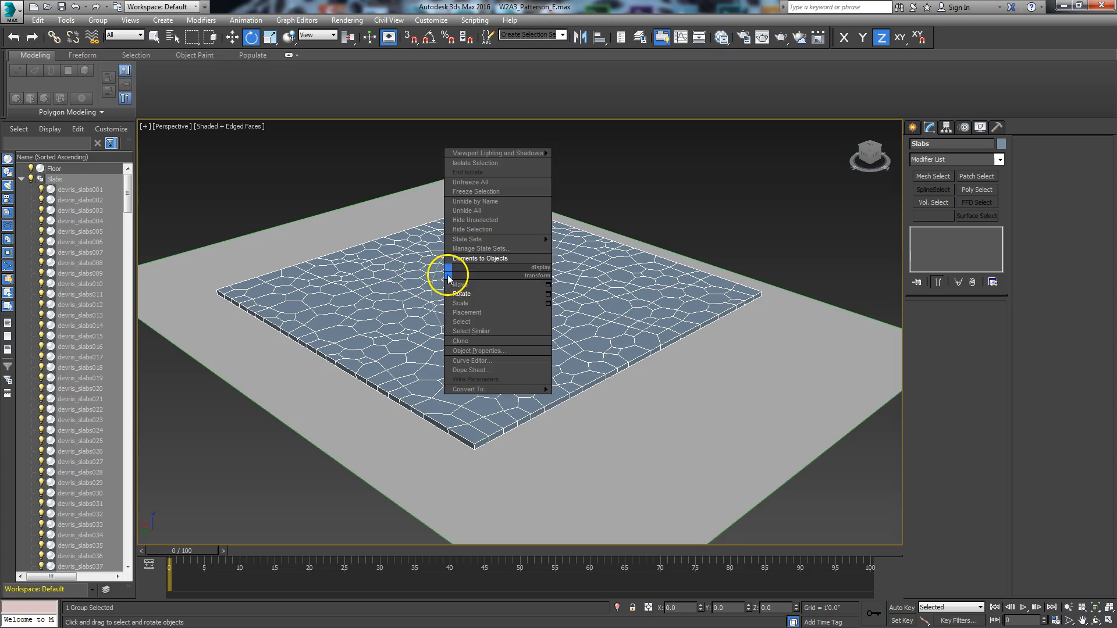
pyautogui.click(461, 281)
pyautogui.scroll(-4, 475, 332)
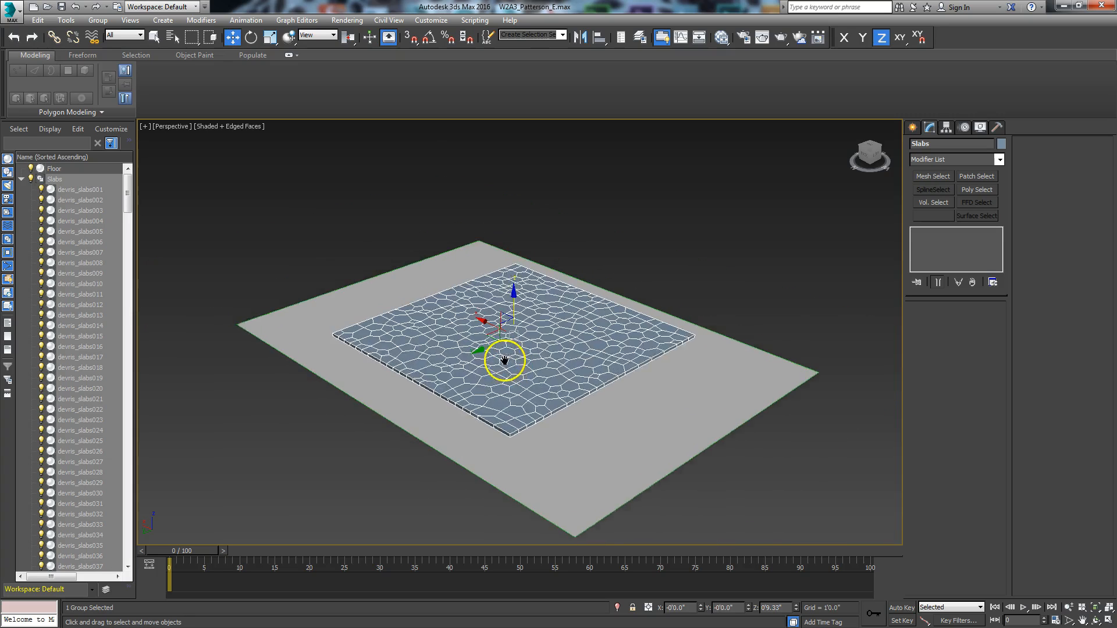
pyautogui.moveTo(496, 327); pyautogui.dragTo(244, 215)
pyautogui.moveTo(457, 360); pyautogui.dragTo(458, 355, button='middle')
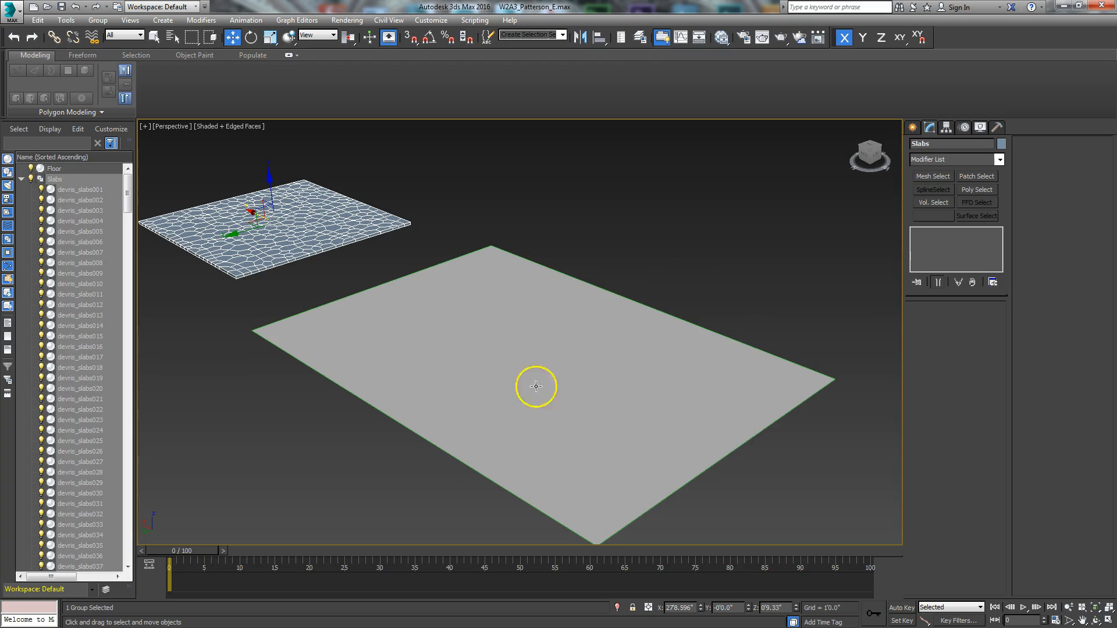
pyautogui.moveTo(629, 267)
pyautogui.mouseDown(button='middle')
pyautogui.moveTo(634, 242)
pyautogui.moveTo(631, 254)
pyautogui.mouseUp(button='middle')
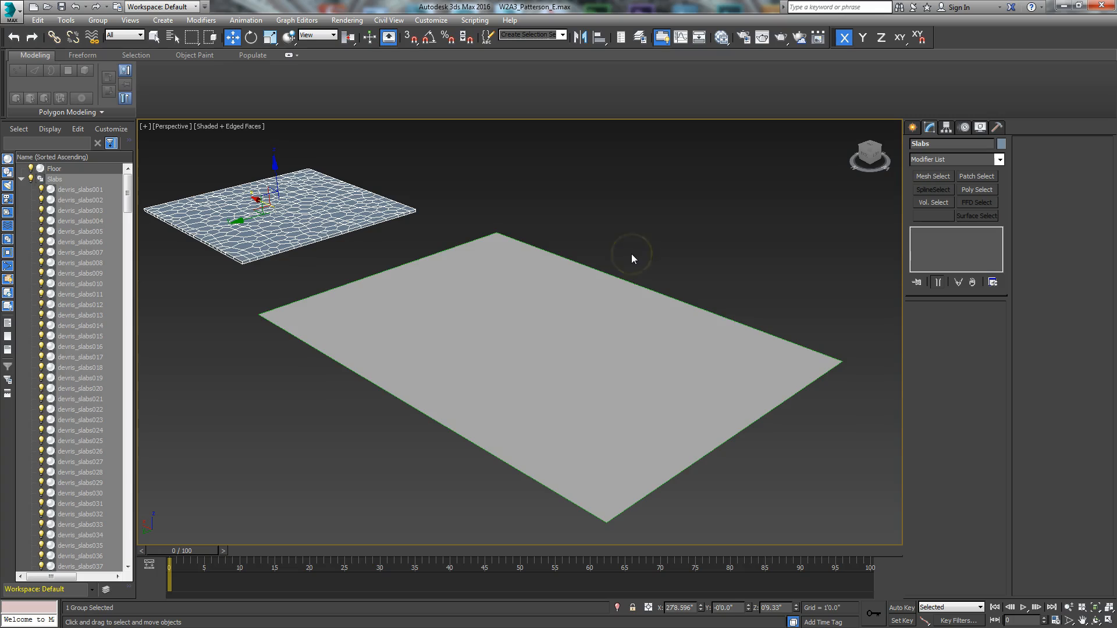
# - Choose PF Source from the Particle Systems objects and open Particle View, widening its window to show more operators
pyautogui.click(912, 127)
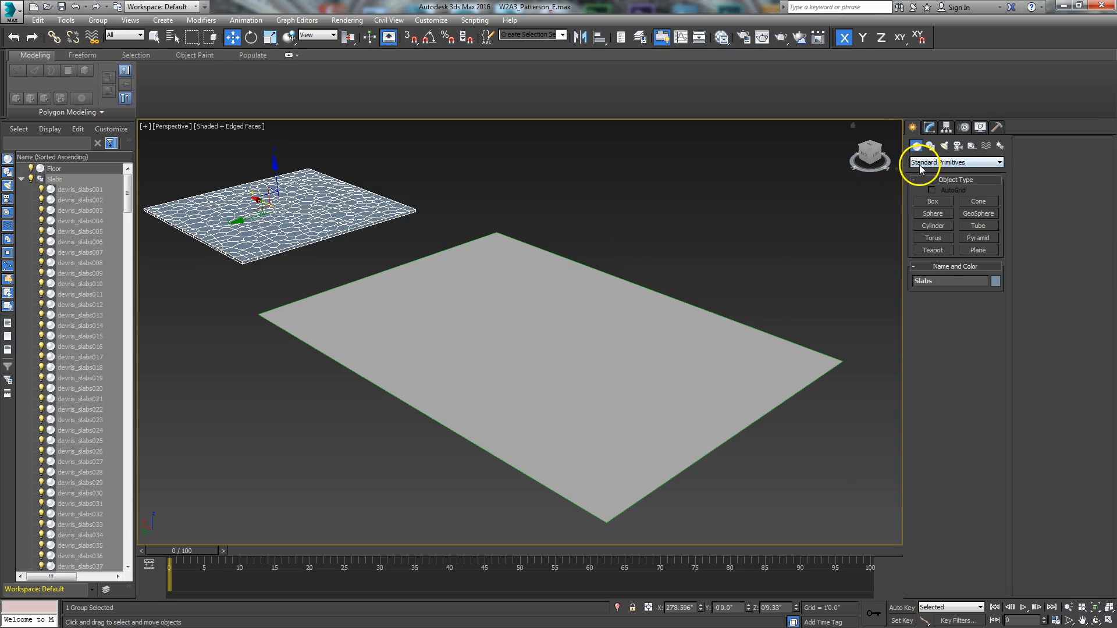
pyautogui.click(931, 163)
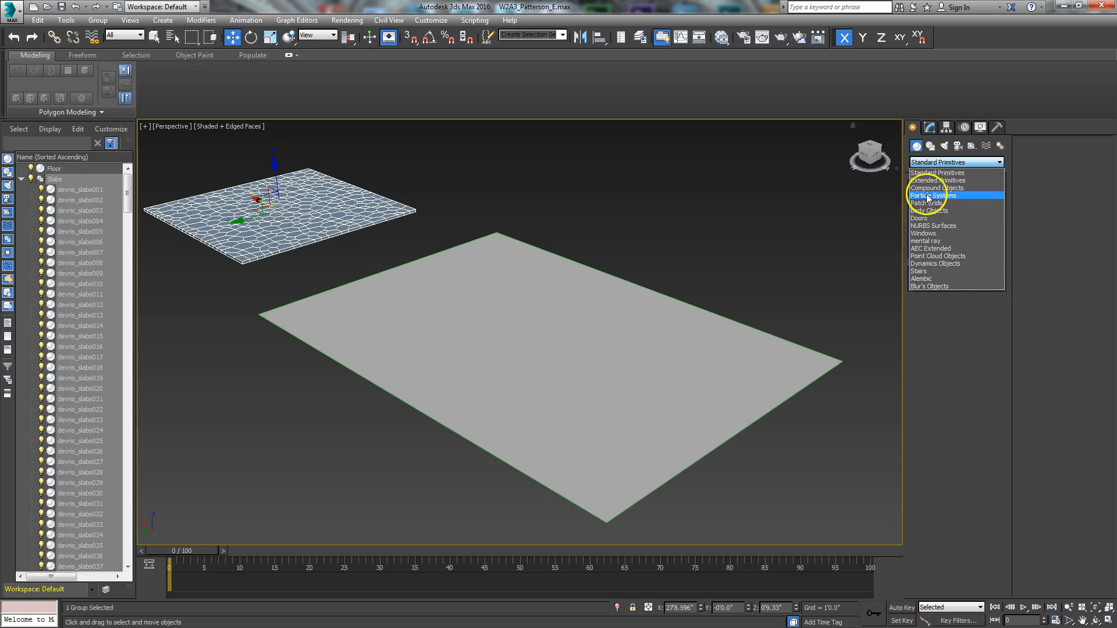
pyautogui.click(930, 197)
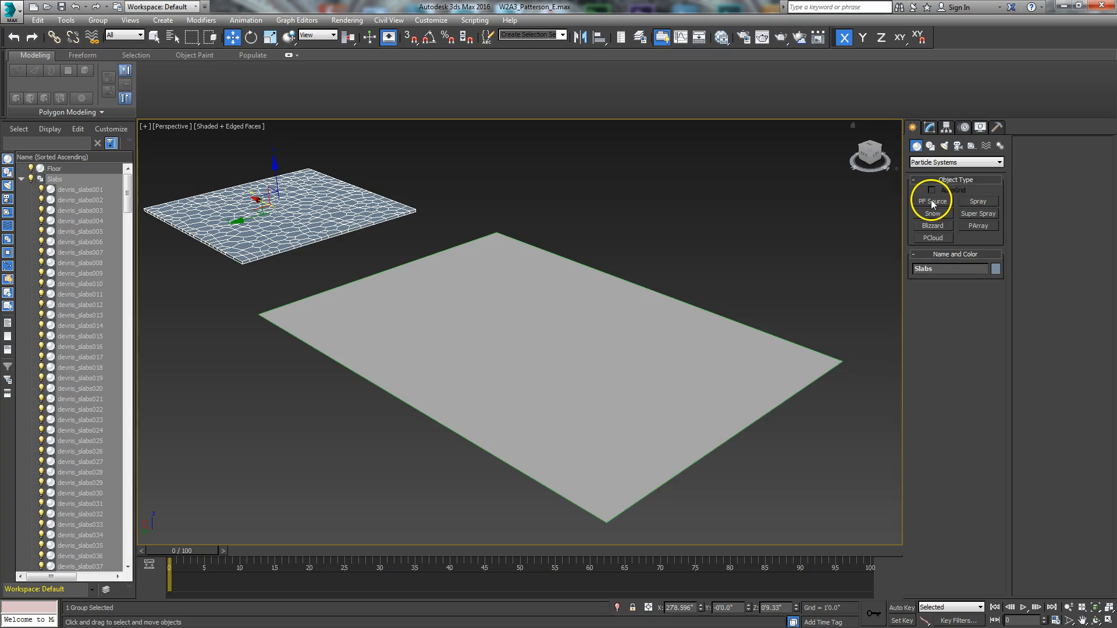
pyautogui.click(929, 201)
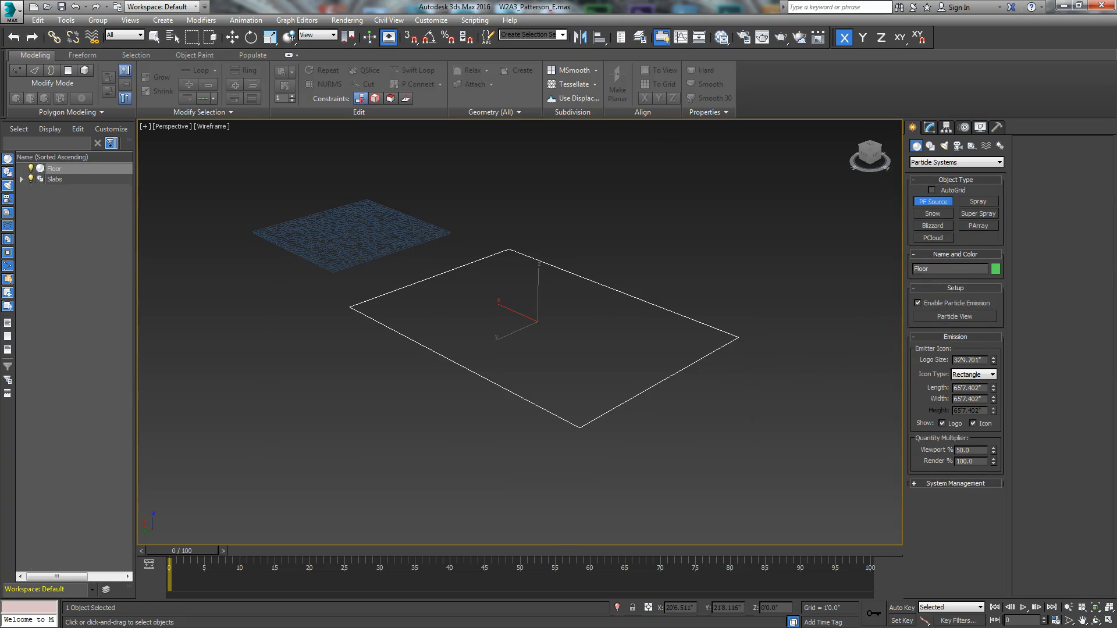
pyautogui.moveTo(409, 193); pyautogui.dragTo(509, 42)
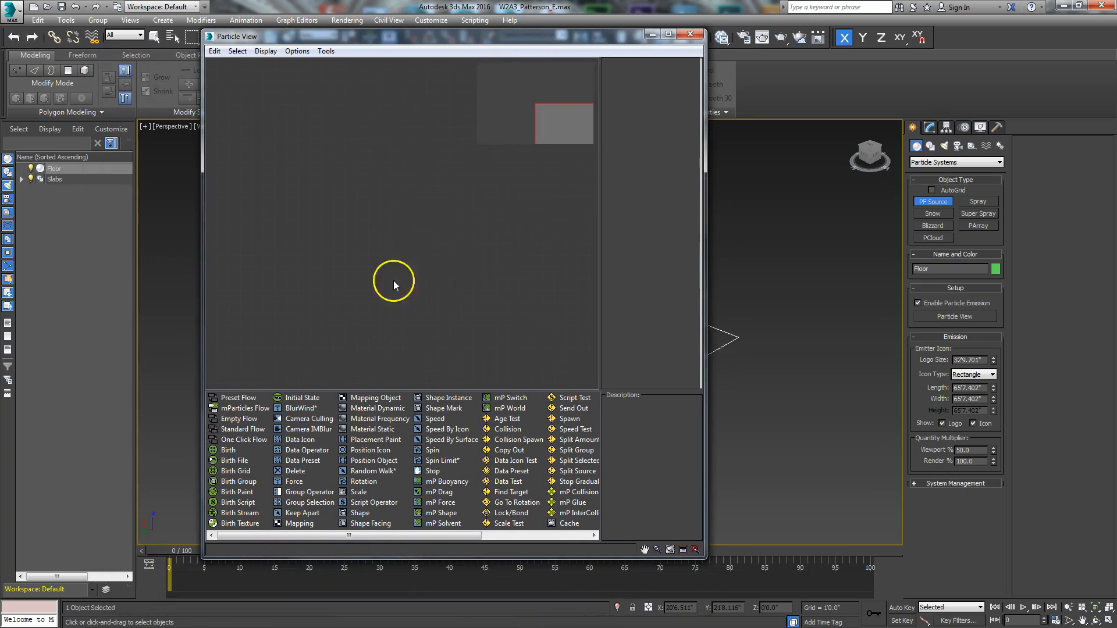
pyautogui.moveTo(705, 262); pyautogui.dragTo(832, 265)
# - Read the Mapping Object, Material Dynamic and Speed By Icon descriptions, and add a Standard Flow in Particle View
pyautogui.click(387, 400)
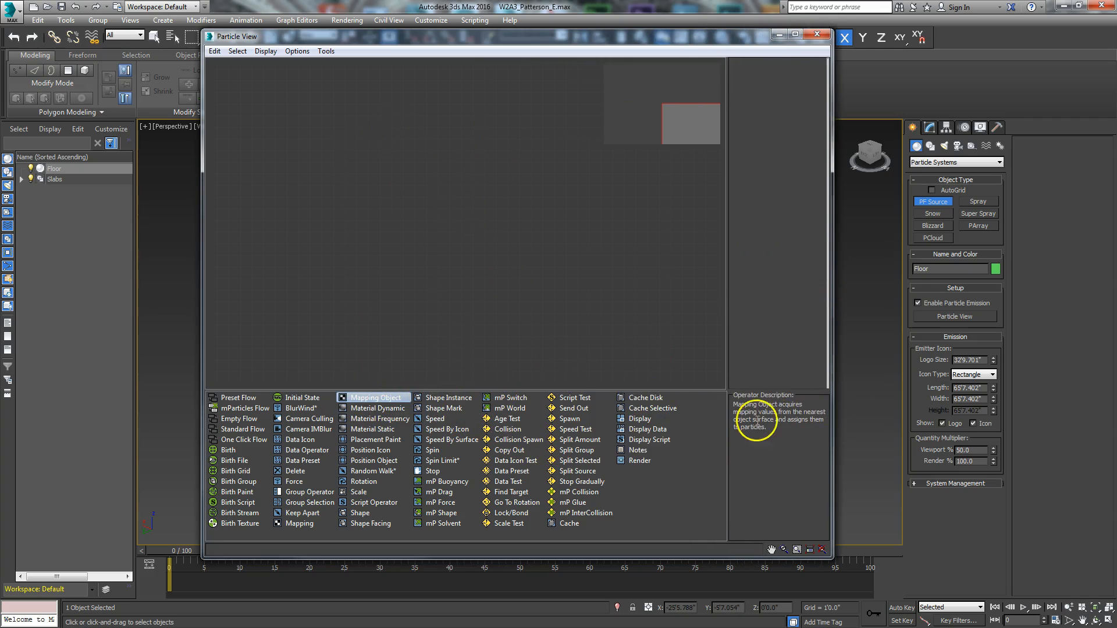
pyautogui.click(378, 408)
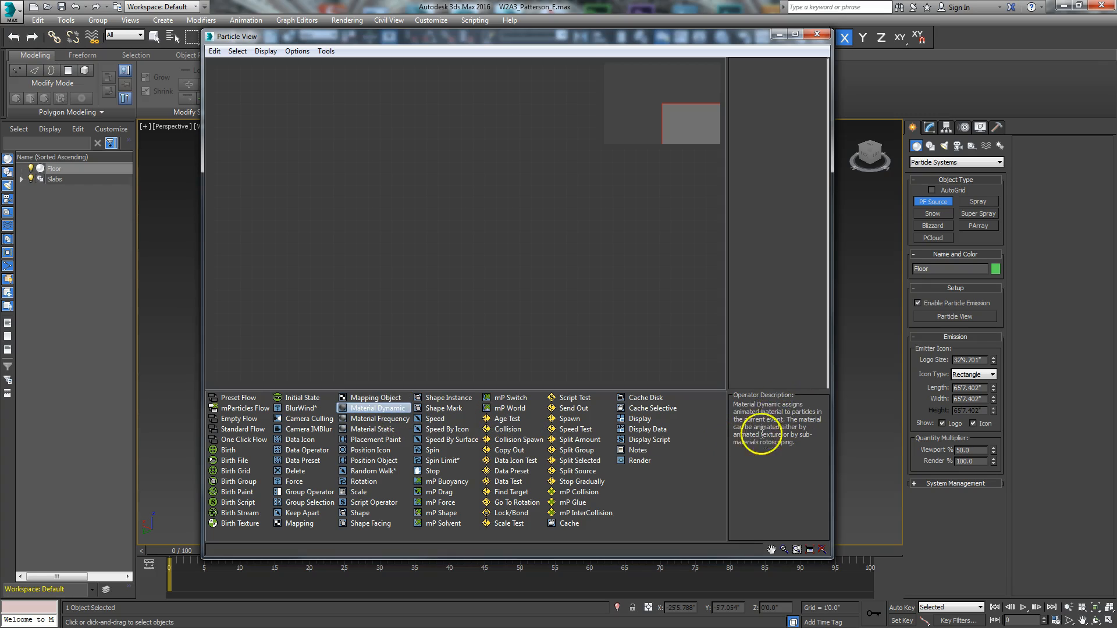
pyautogui.click(447, 429)
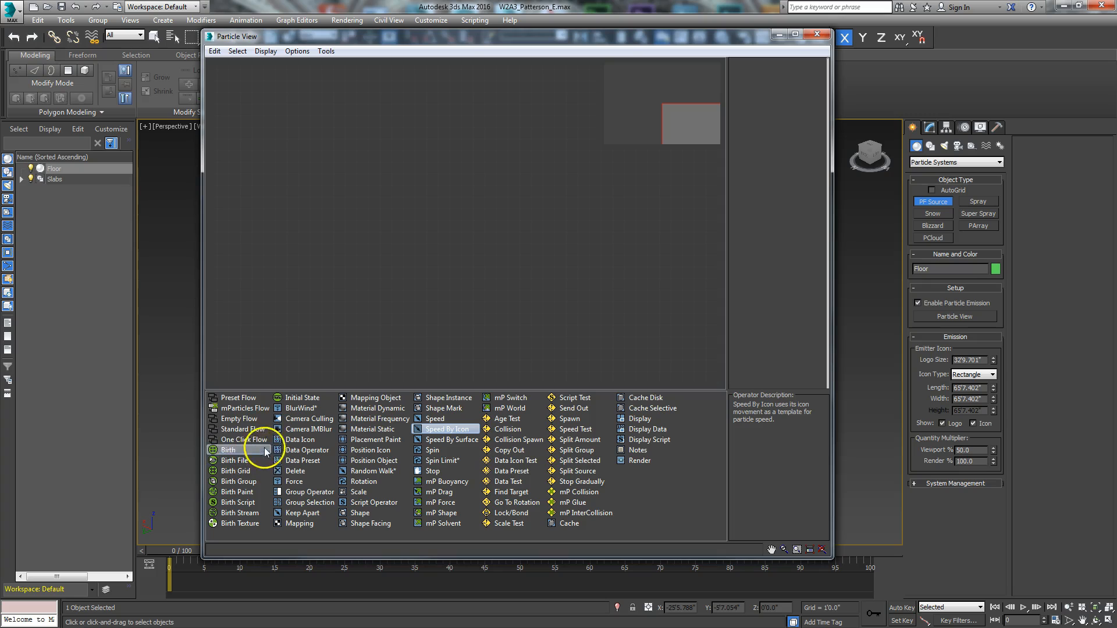
pyautogui.moveTo(240, 430); pyautogui.dragTo(478, 204)
# - Preview the particle emission by scrubbing to frame 2 and back to frame 0, selecting PF Source 001 in the viewport
pyautogui.moveTo(536, 41); pyautogui.dragTo(126, 51)
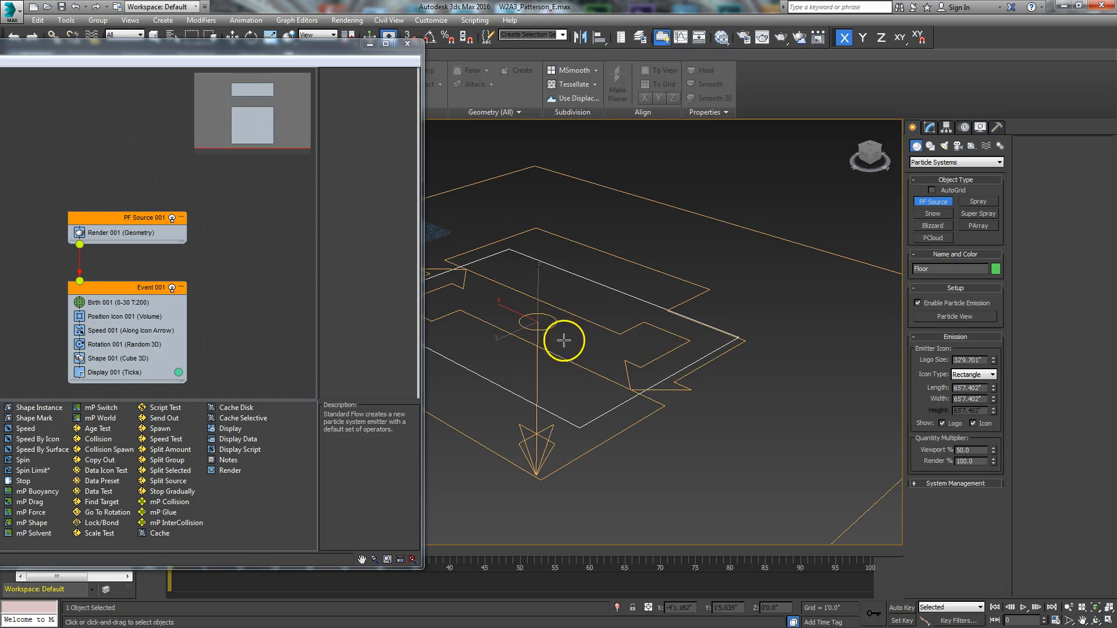
pyautogui.scroll(-5, 531, 308)
pyautogui.moveTo(524, 324); pyautogui.dragTo(598, 324, button='middle')
pyautogui.scroll(-2, 598, 324)
pyautogui.moveTo(338, 45); pyautogui.dragTo(225, 5)
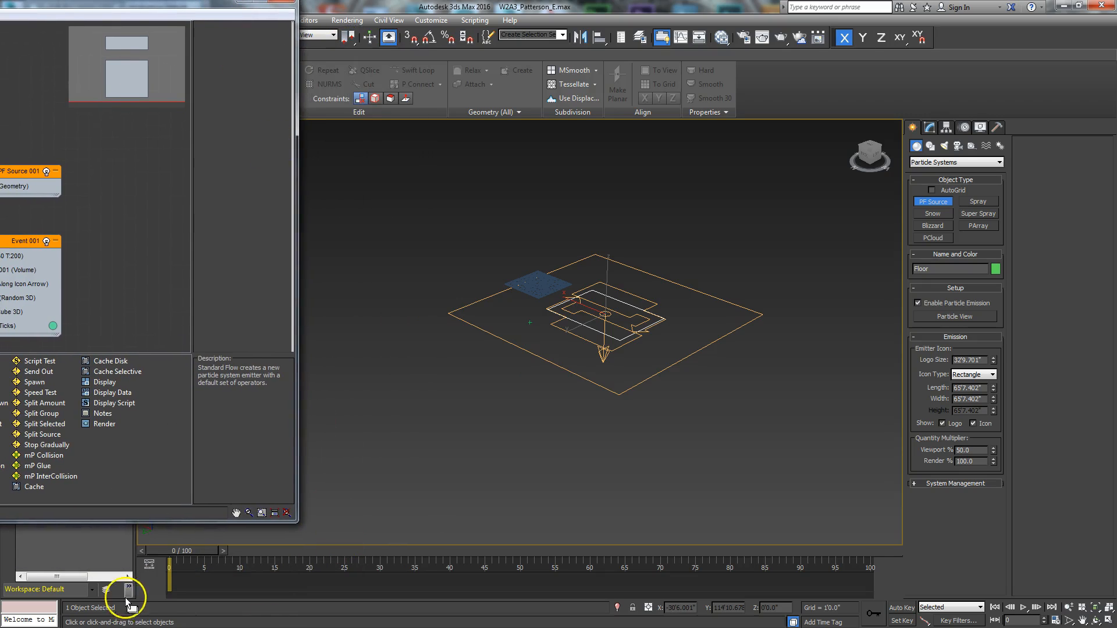
pyautogui.moveTo(161, 553); pyautogui.dragTo(237, 565)
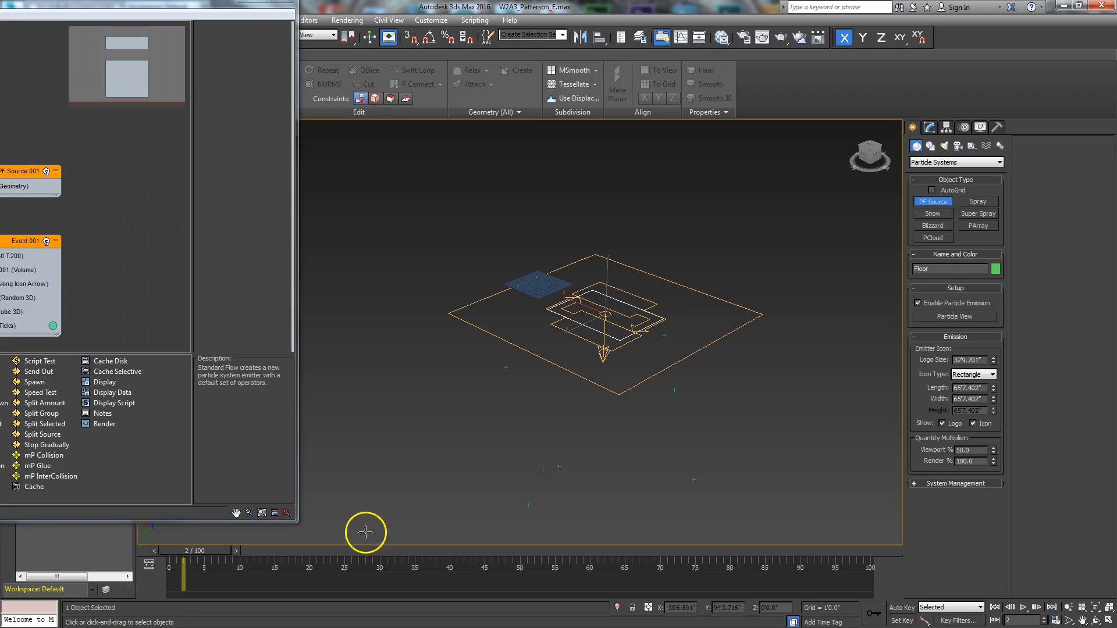
pyautogui.rightClick(552, 481)
pyautogui.moveTo(529, 455); pyautogui.dragTo(584, 516)
pyautogui.moveTo(219, 550); pyautogui.dragTo(154, 563)
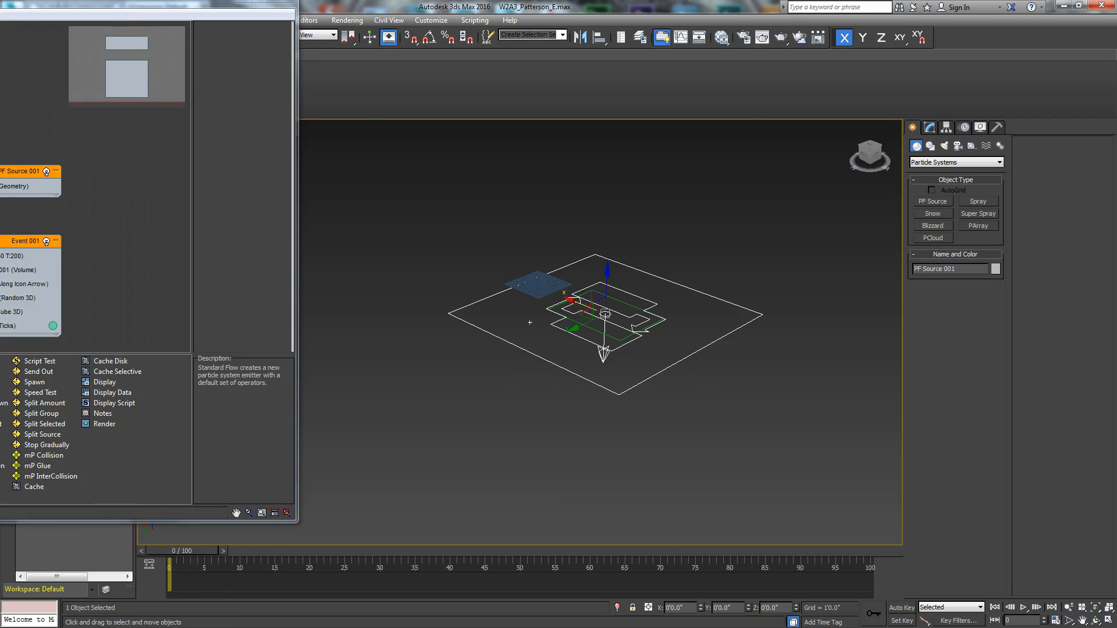
# - Rename the PF Source 001 particle source to Slabs in Particle View
pyautogui.moveTo(142, 2); pyautogui.dragTo(591, 46)
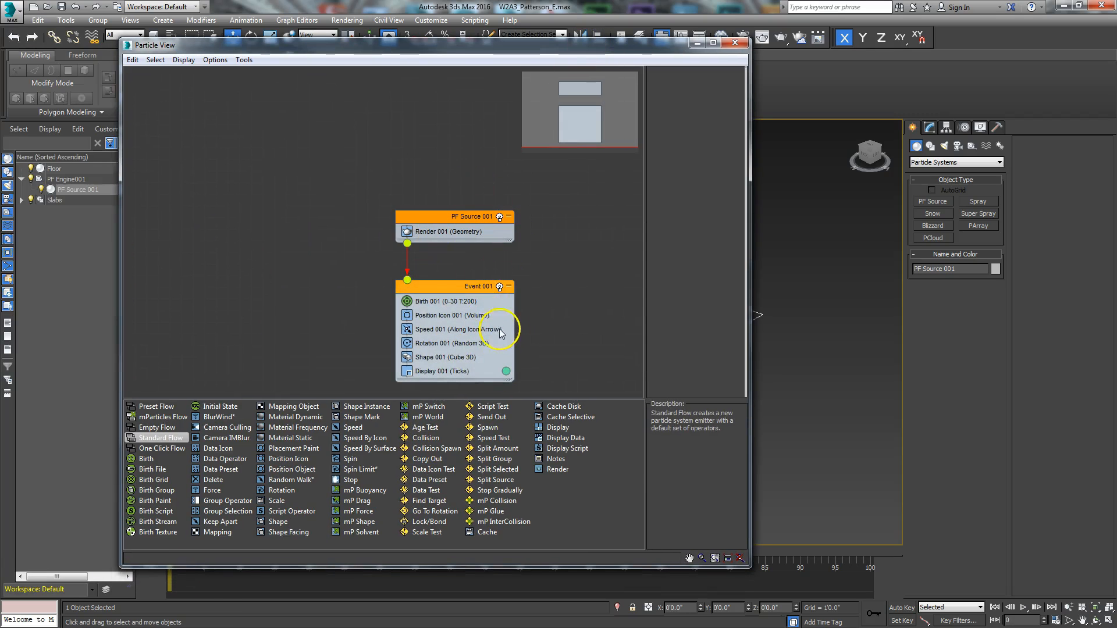
pyautogui.click(464, 222)
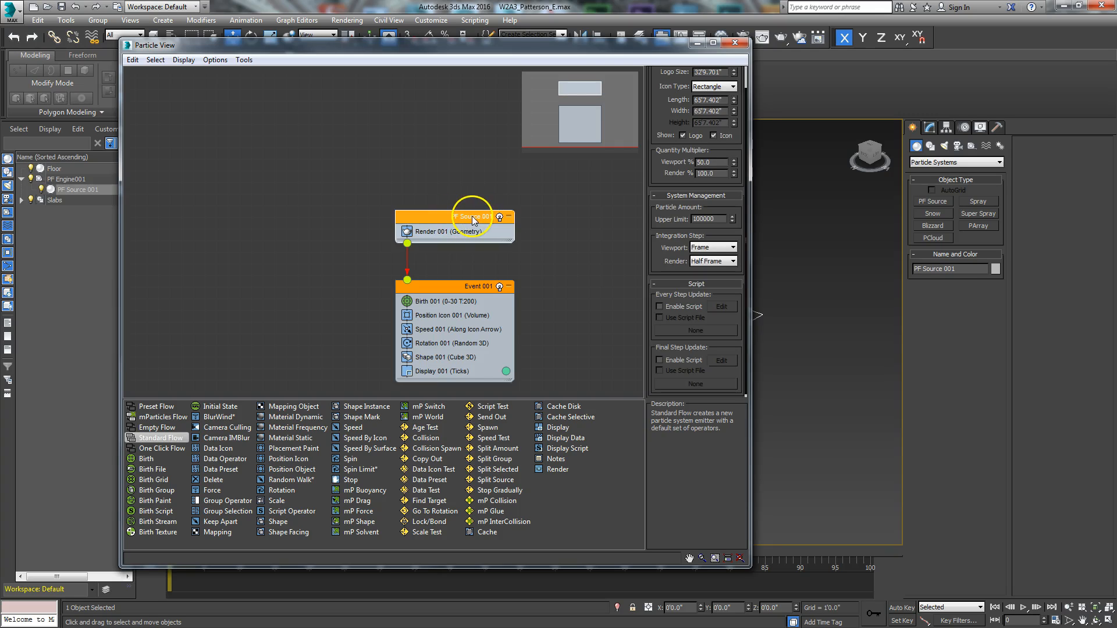
pyautogui.rightClick(465, 219)
pyautogui.click(490, 367)
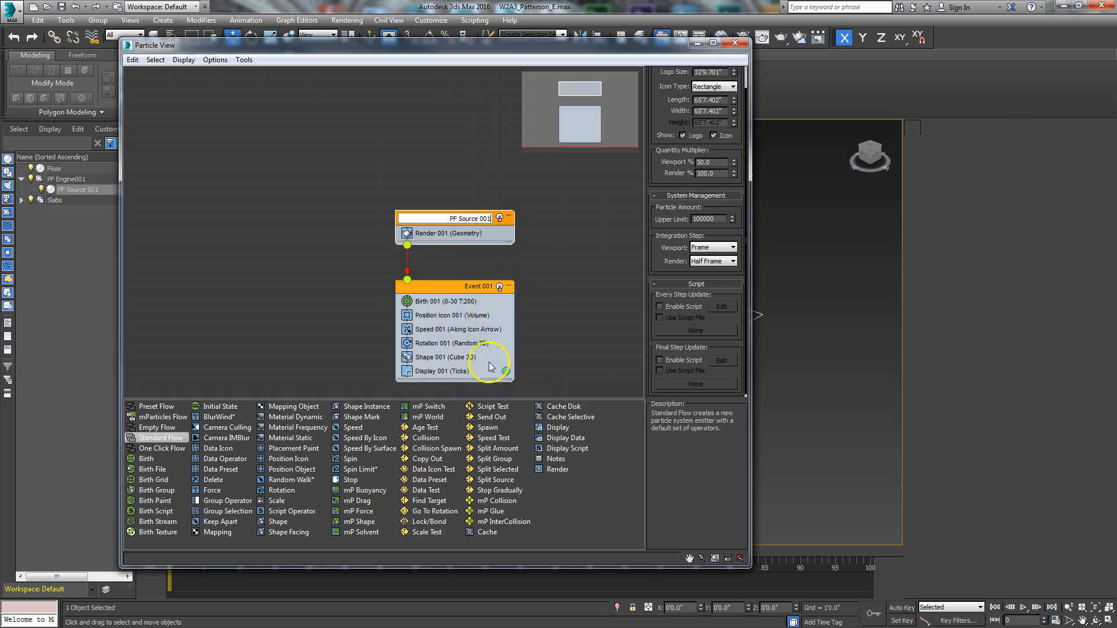
pyautogui.moveTo(476, 221); pyautogui.dragTo(448, 221)
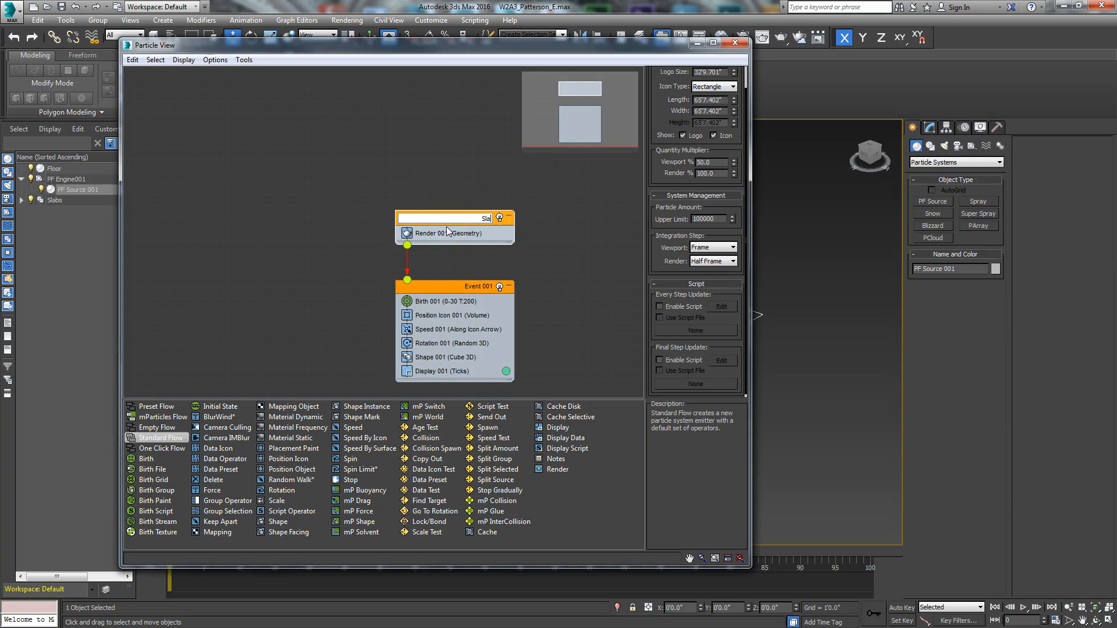
pyautogui.press('Return')
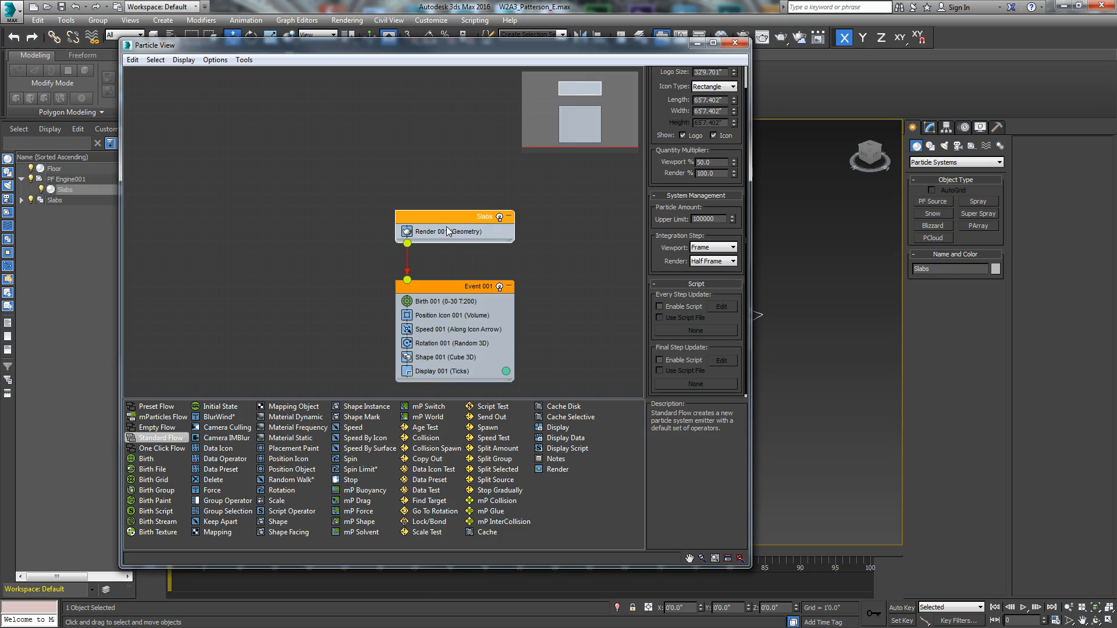
# - Resize the Slabs emitter icon to nearly cover the floor: length 20'11.969", width 22'11.276" and logo size 15'1.102"
pyautogui.click(462, 220)
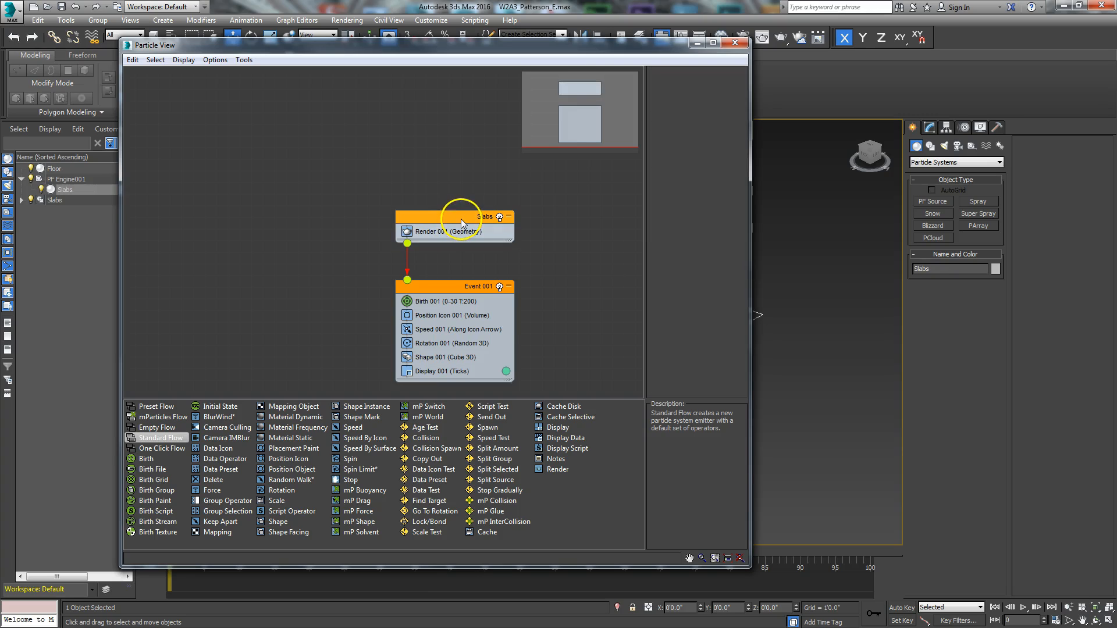
pyautogui.click(461, 215)
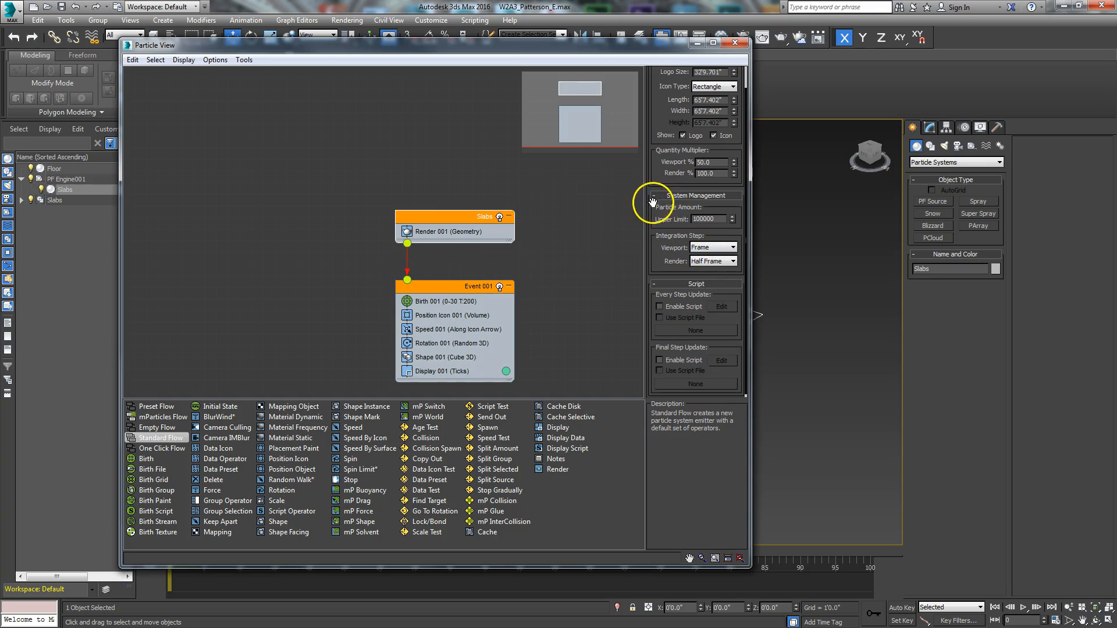
pyautogui.moveTo(653, 175); pyautogui.dragTo(644, 319)
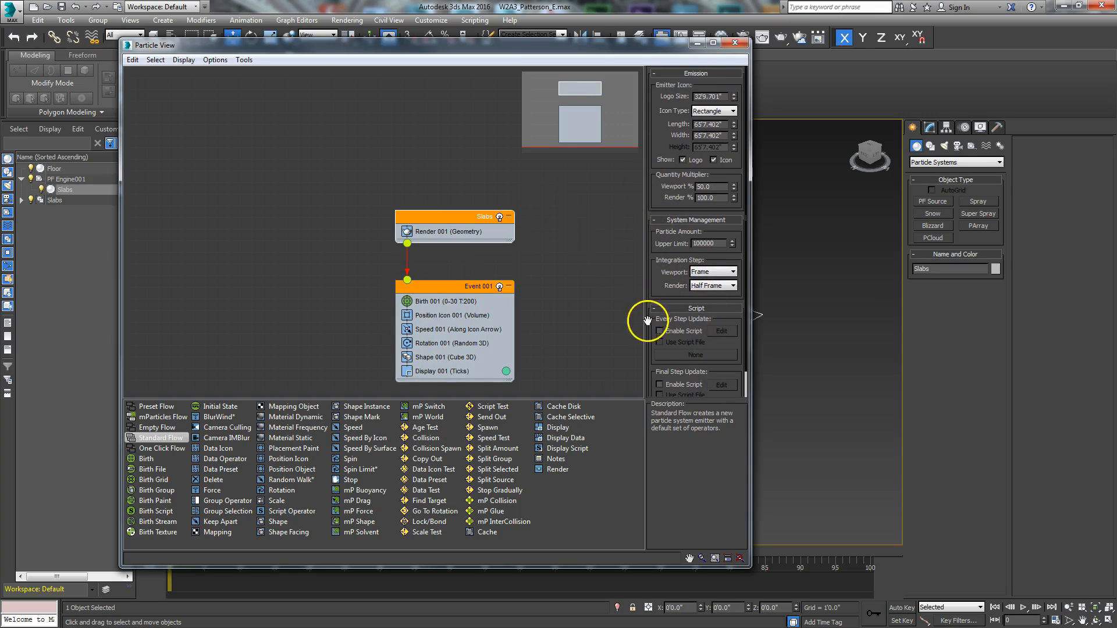
pyautogui.moveTo(678, 45); pyautogui.dragTo(407, 69)
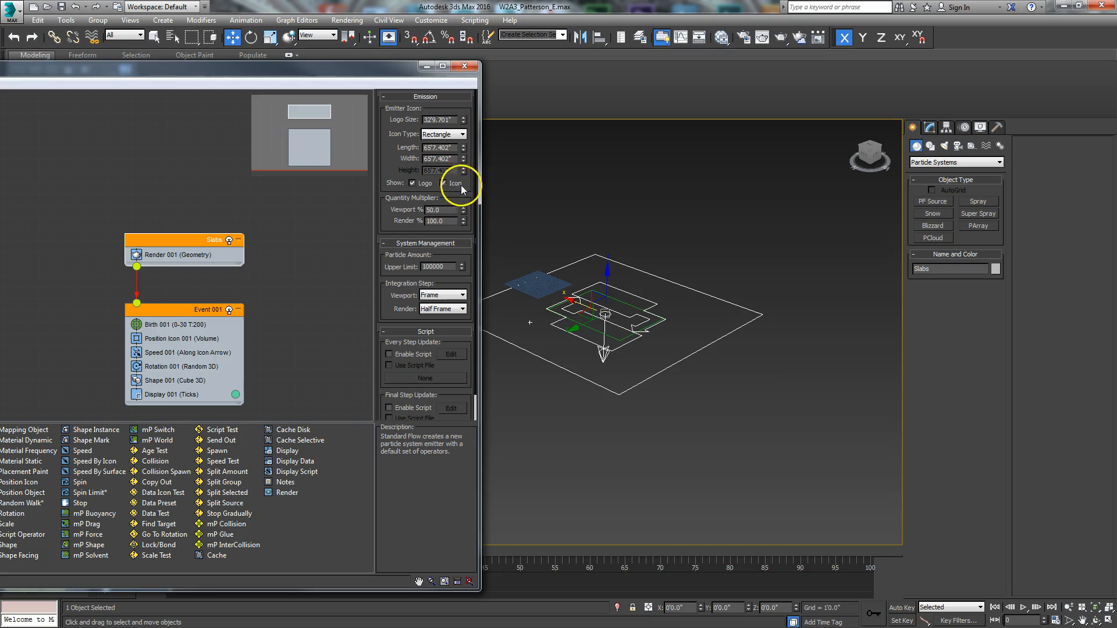
pyautogui.moveTo(463, 158); pyautogui.dragTo(467, 191)
pyautogui.click(465, 146)
pyautogui.moveTo(465, 150)
pyautogui.mouseDown()
pyautogui.moveTo(460, 185)
pyautogui.moveTo(470, 171)
pyautogui.mouseUp()
pyautogui.scroll(5, 568, 330)
pyautogui.moveTo(464, 117); pyautogui.dragTo(481, 150)
pyautogui.moveTo(616, 349); pyautogui.dragTo(591, 352, button='middle')
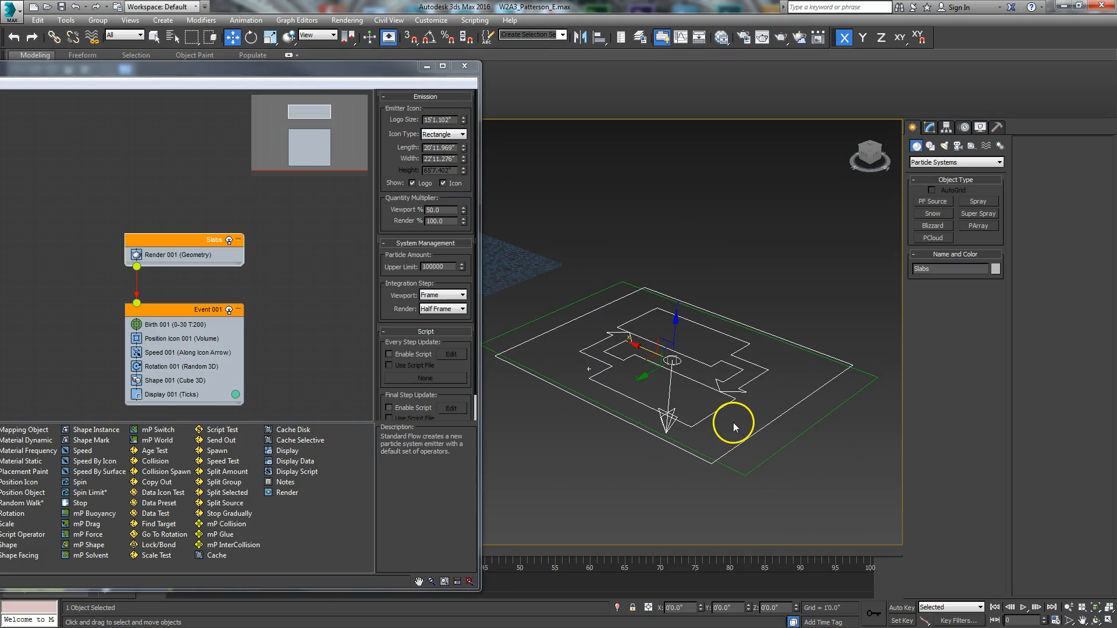
pyautogui.moveTo(734, 423); pyautogui.dragTo(735, 415, button='middle')
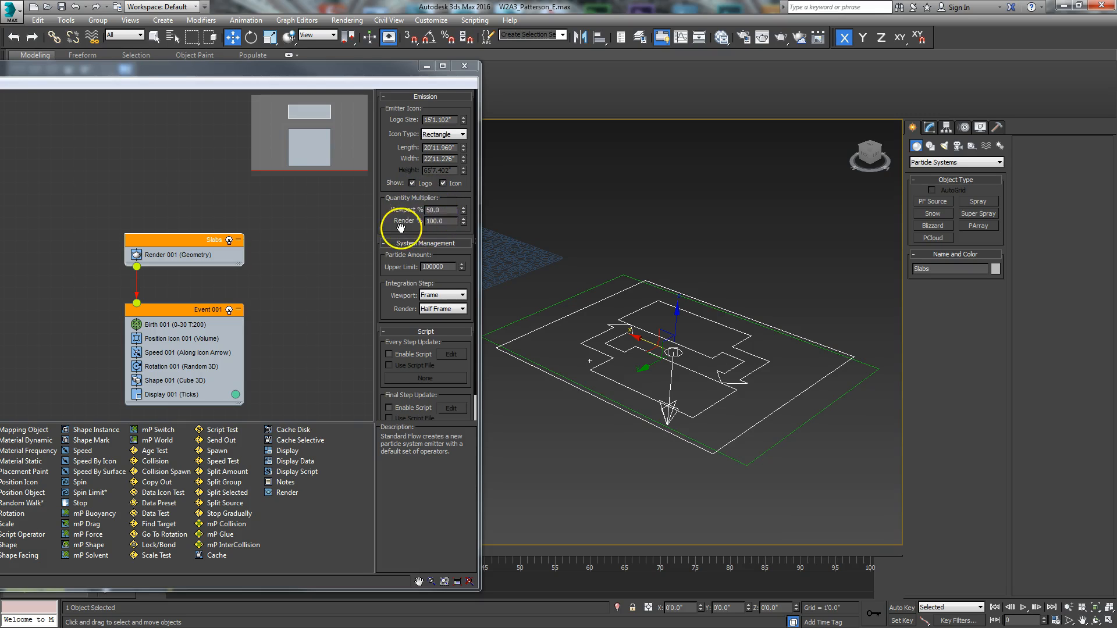
# - Examine the Viewport percentage in the Slabs source's Quantity Multiplier settings
pyautogui.doubleClick(441, 209)
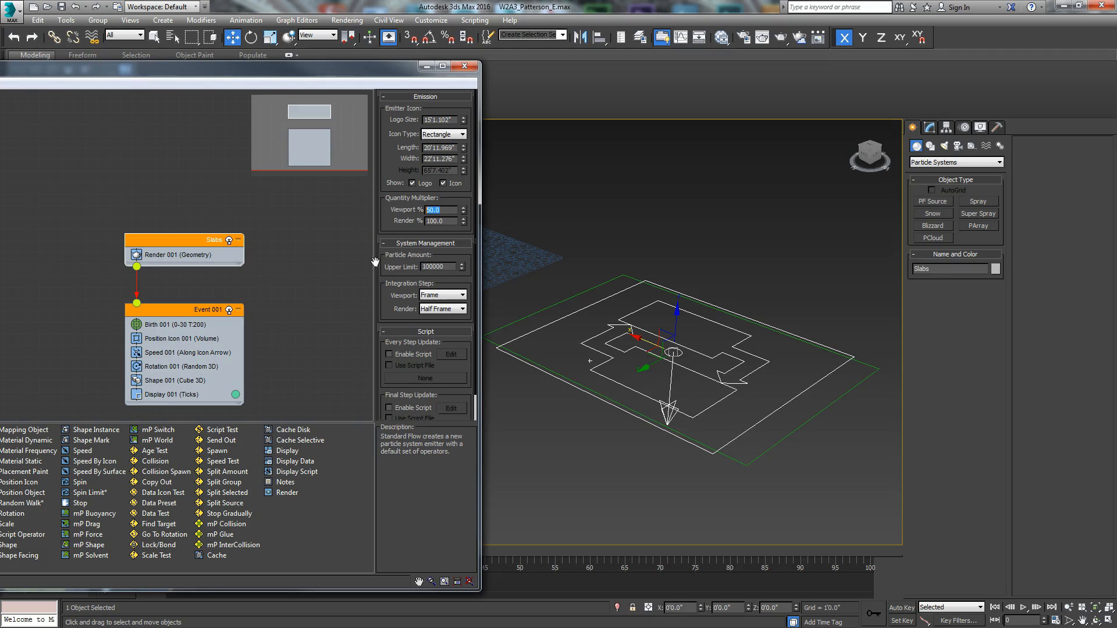
pyautogui.click(437, 210)
pyautogui.moveTo(437, 213); pyautogui.dragTo(419, 216)
# - Set the Render 001 operator's render result to Mesh Per Particle, keeping its type as Geometry
pyautogui.click(156, 256)
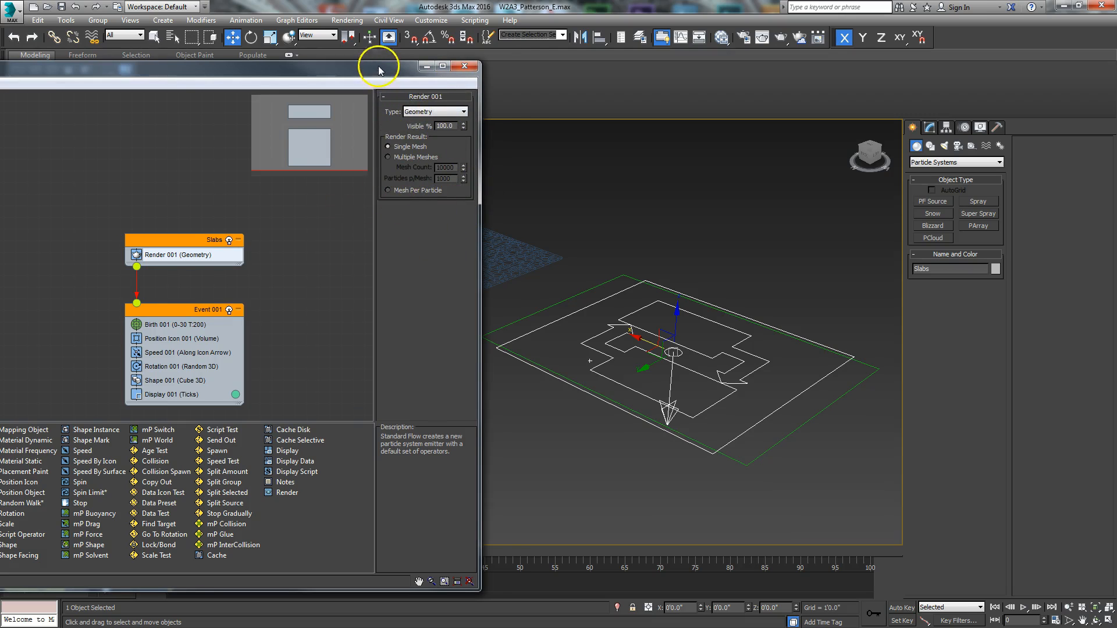
pyautogui.moveTo(378, 65); pyautogui.dragTo(416, 29)
pyautogui.click(498, 74)
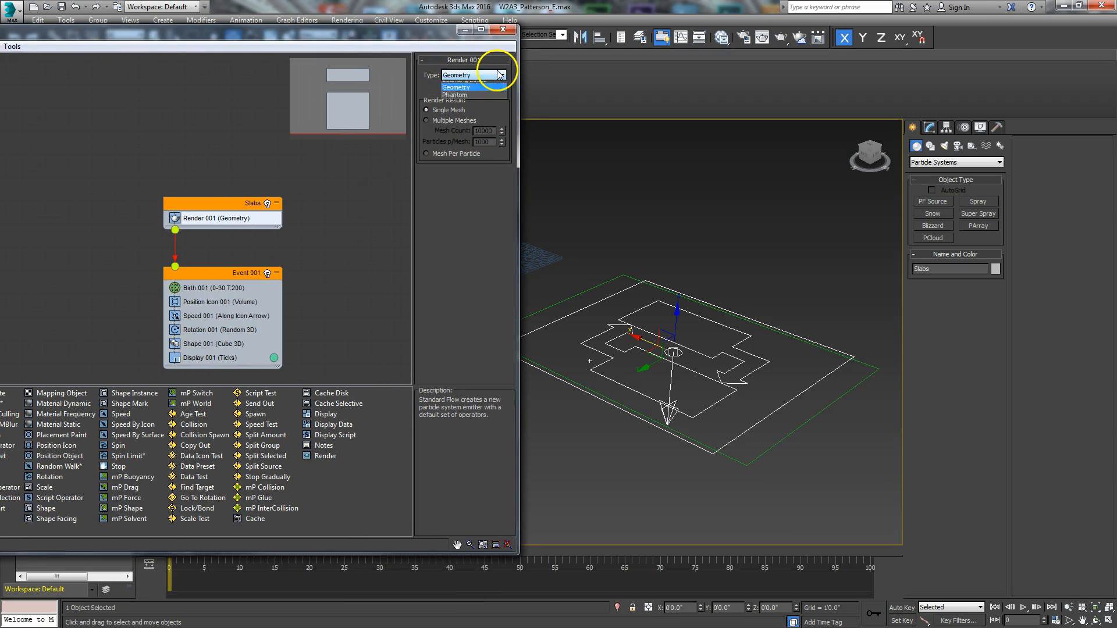
pyautogui.click(497, 75)
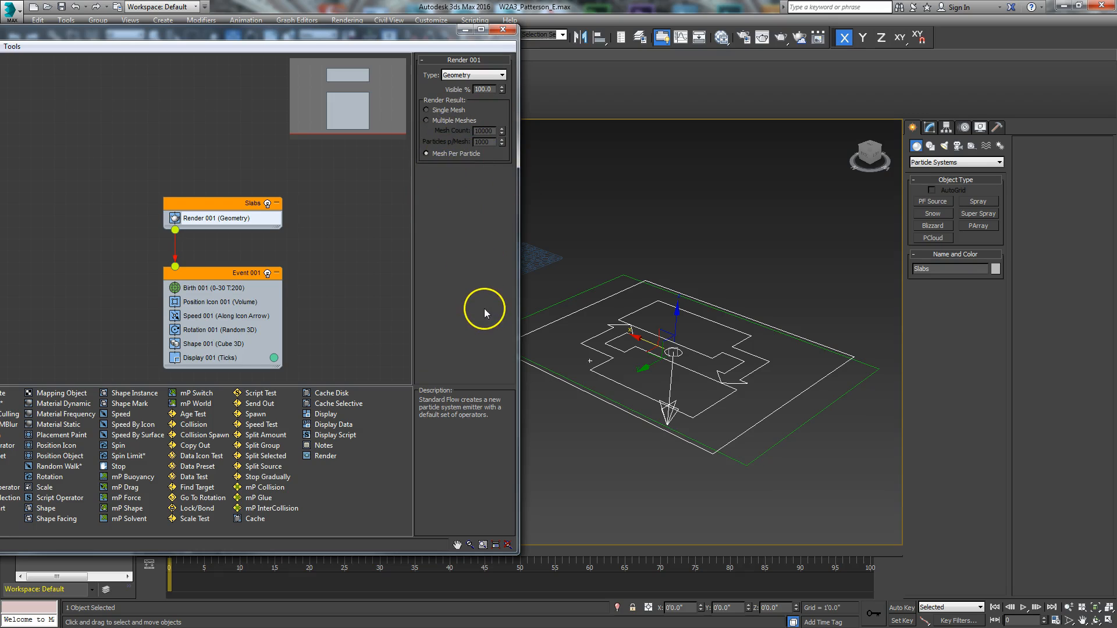
# - Move Event 001 closer to the Slabs source and review its Birth, Position Icon, Speed, Rotation, Shape and Display operator settings
pyautogui.click(214, 274)
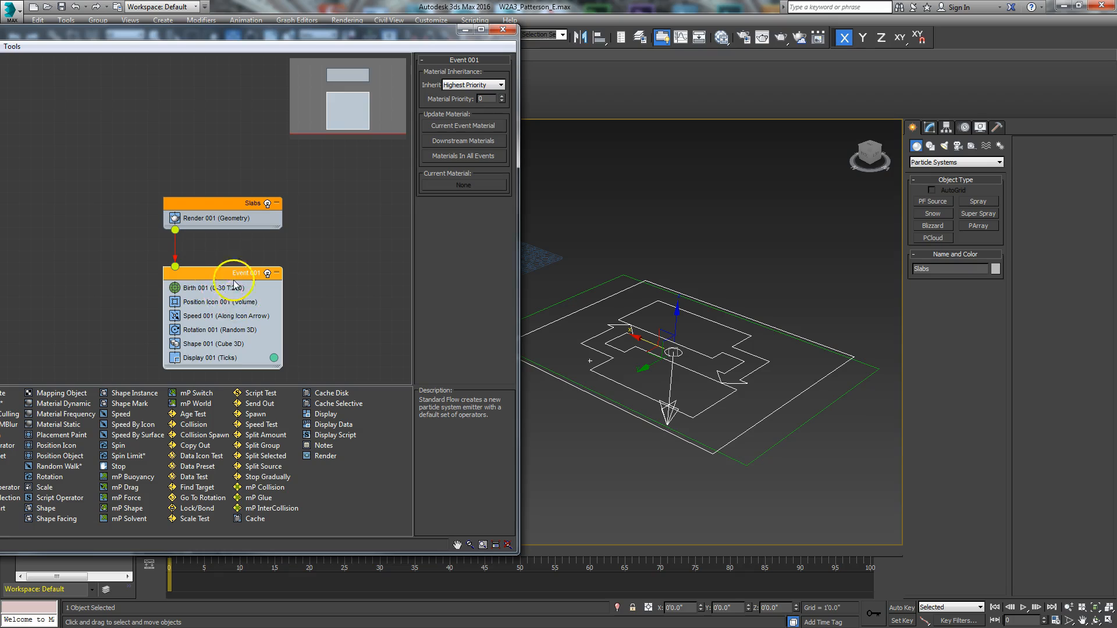
pyautogui.moveTo(222, 274); pyautogui.dragTo(222, 263)
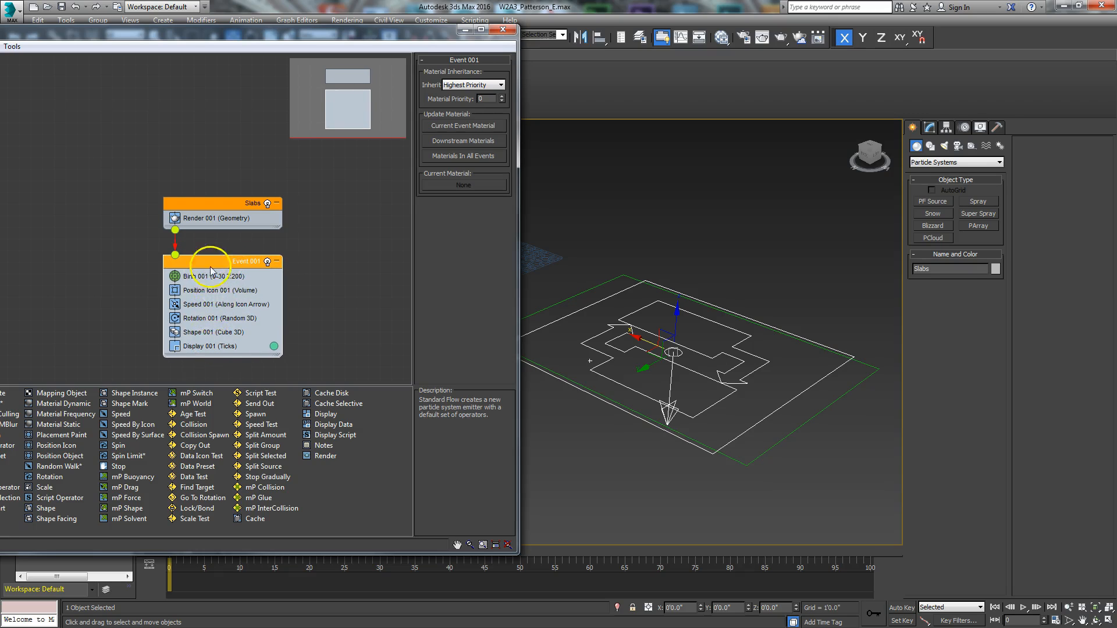
pyautogui.click(198, 280)
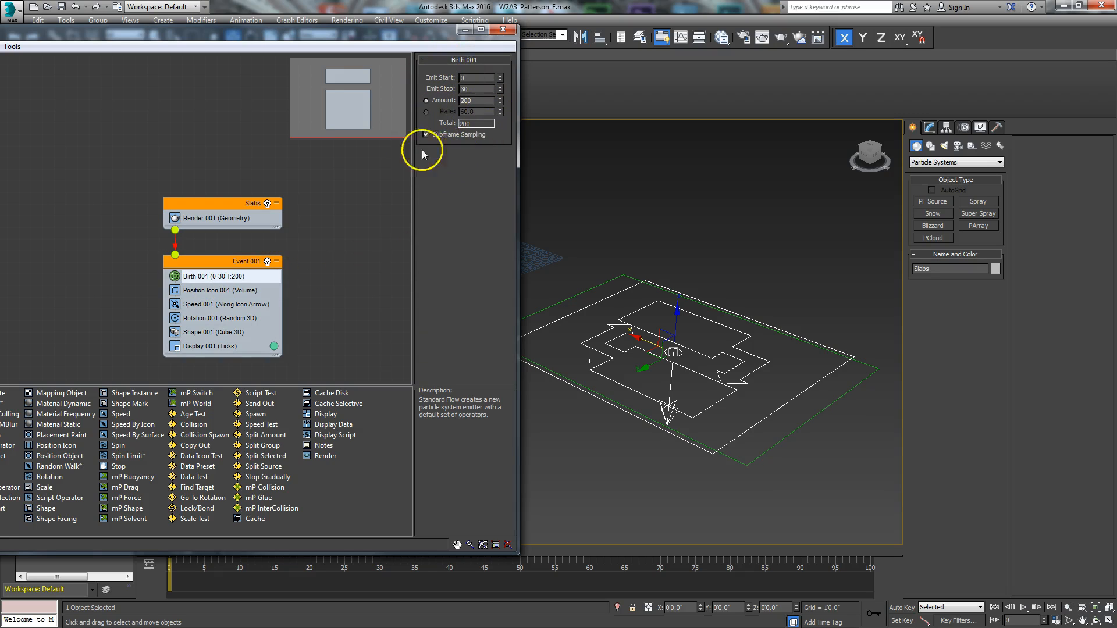
pyautogui.click(222, 290)
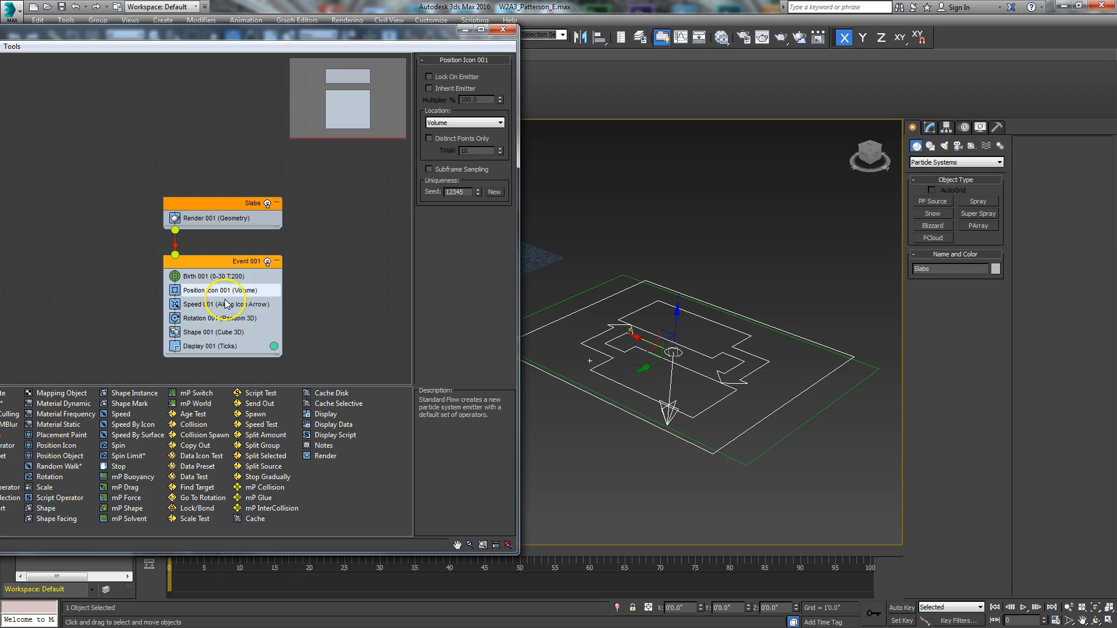
pyautogui.click(193, 307)
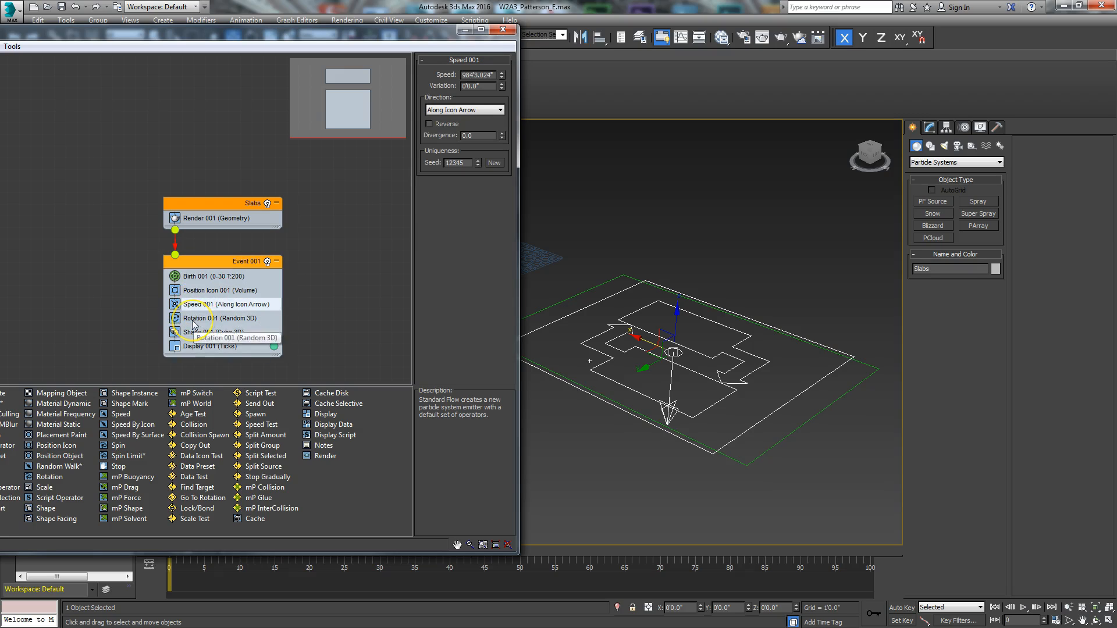
pyautogui.click(193, 320)
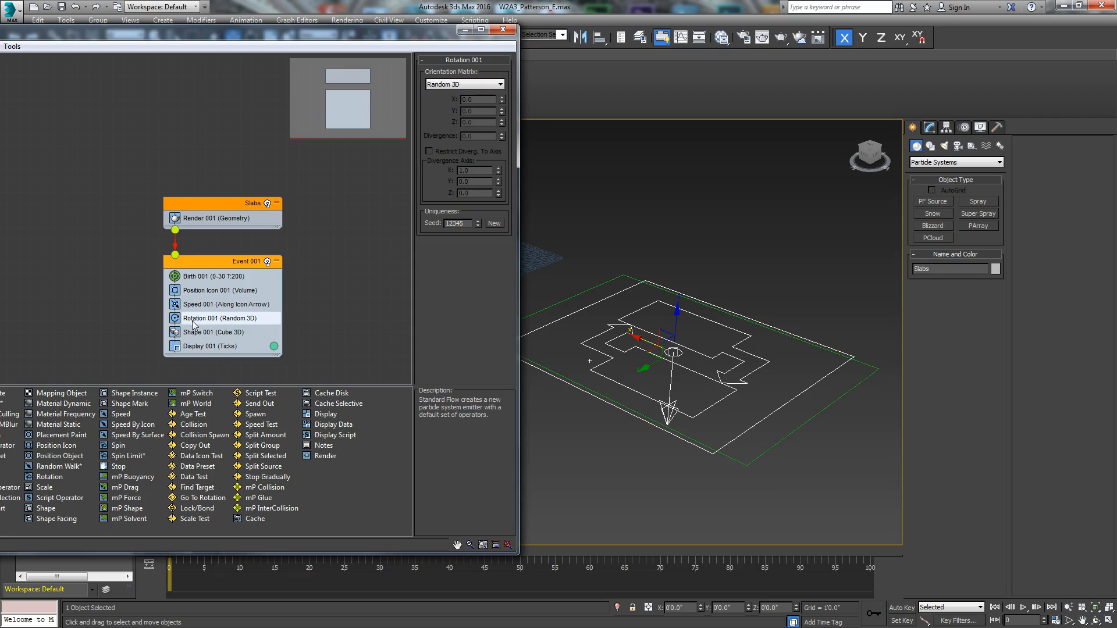
pyautogui.click(197, 334)
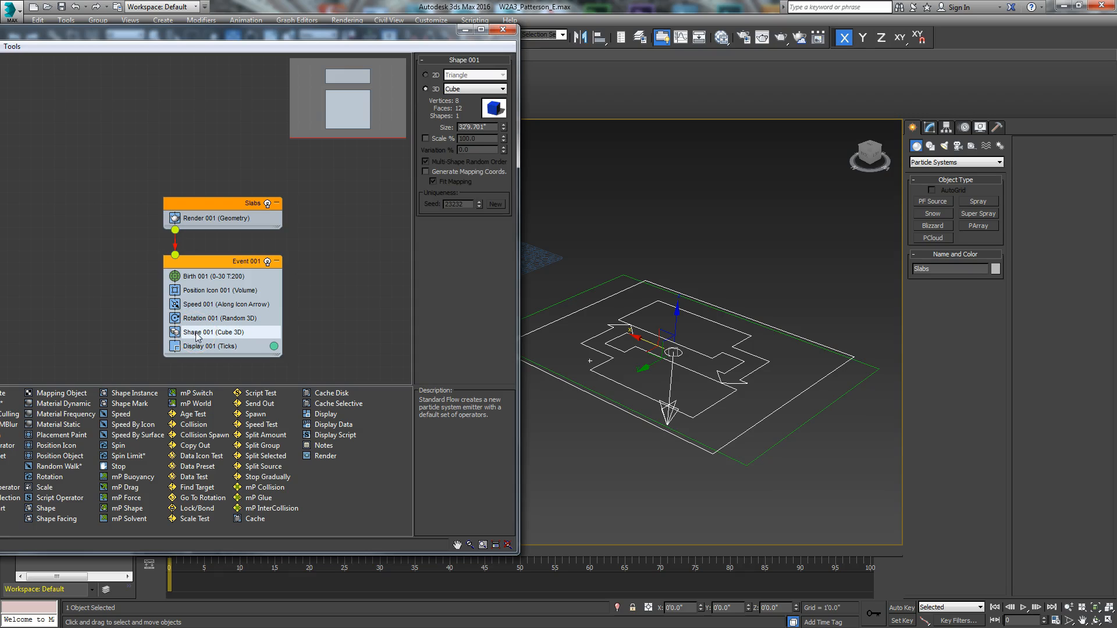
pyautogui.click(192, 350)
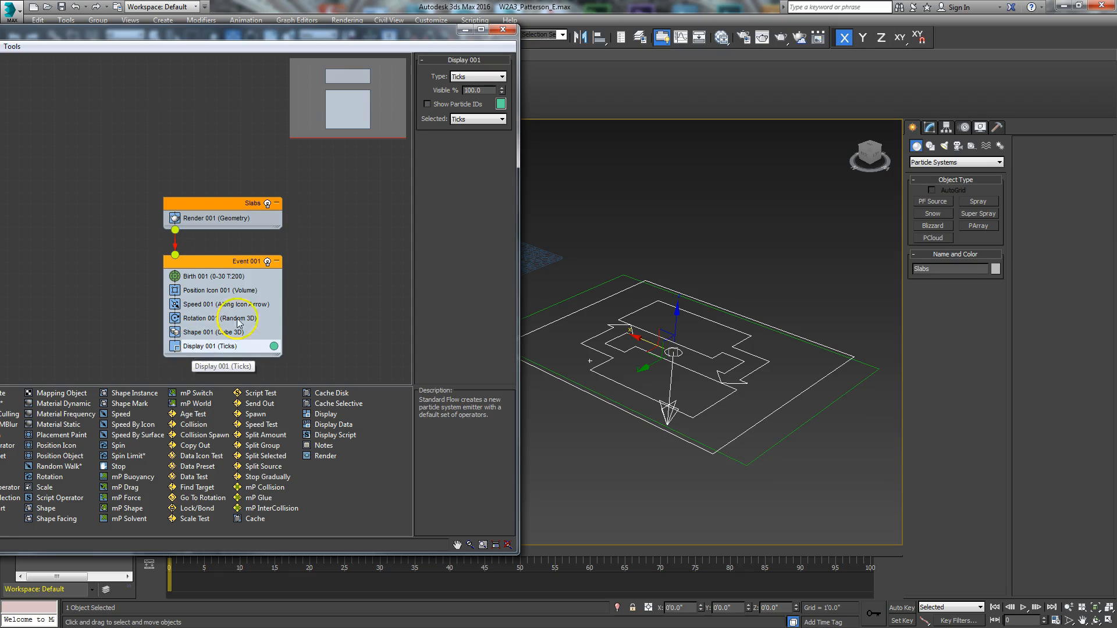
pyautogui.click(214, 261)
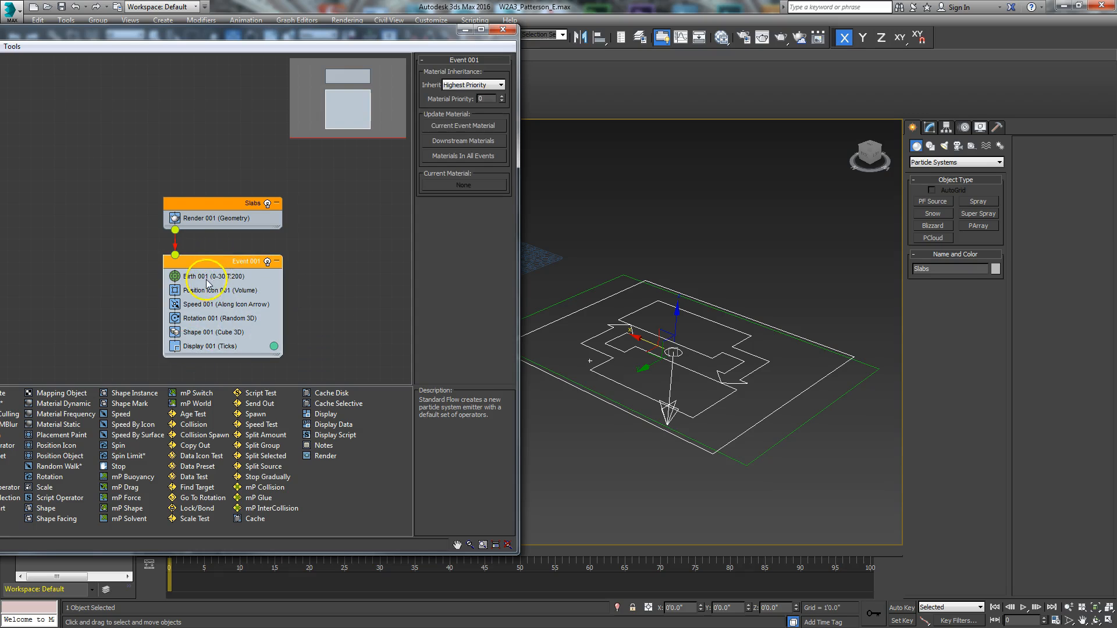
pyautogui.click(208, 283)
pyautogui.click(446, 194)
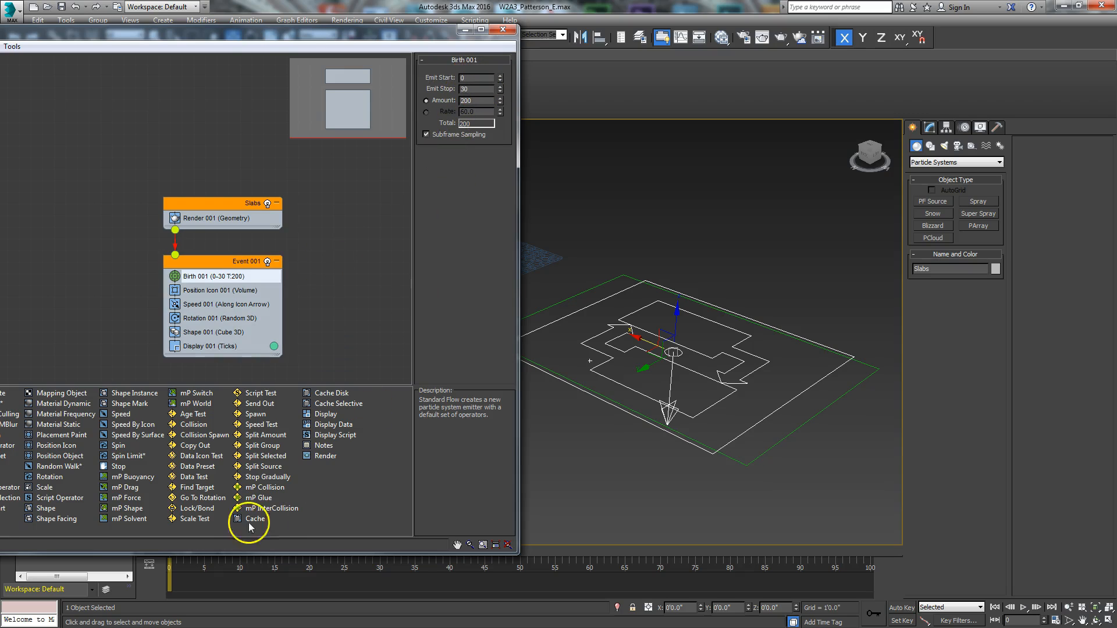
# - Preview the particles moving along the icon arrow by scrubbing to frame 5 and back to frame 0
pyautogui.moveTo(262, 33); pyautogui.dragTo(269, 0)
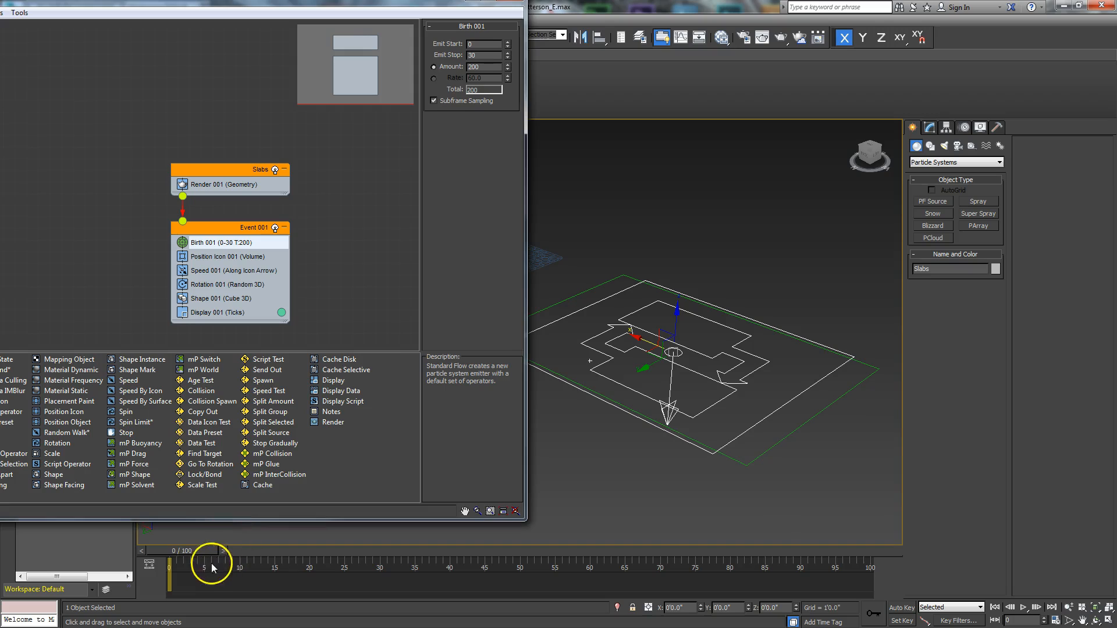
pyautogui.moveTo(198, 553); pyautogui.dragTo(231, 562)
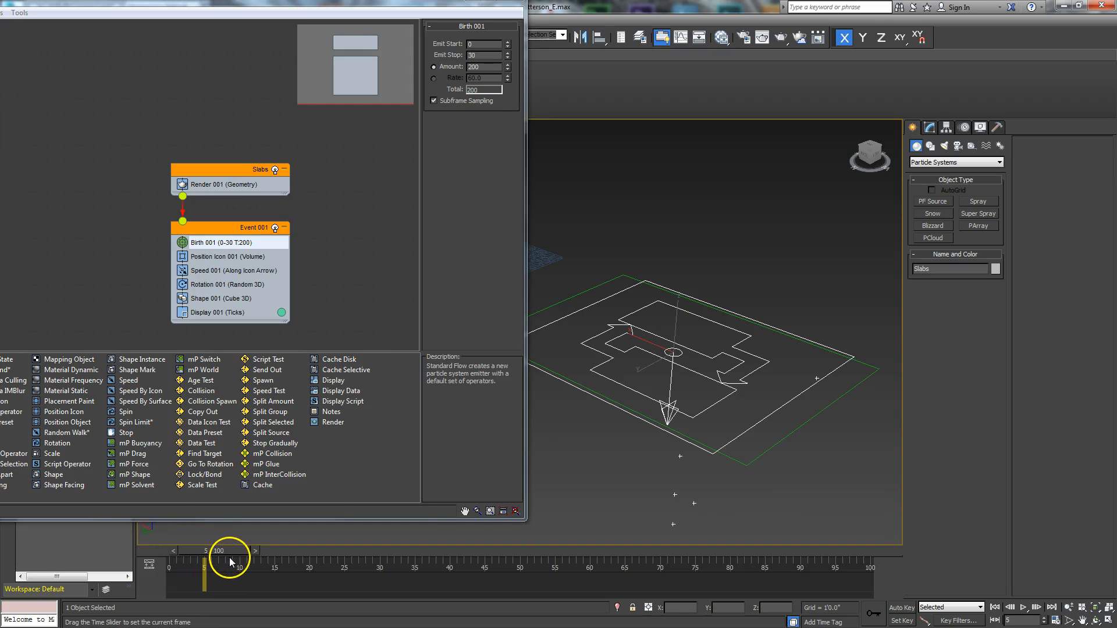
pyautogui.scroll(-5, 643, 478)
pyautogui.keyDown('alt'); pyautogui.moveTo(644, 465); pyautogui.dragTo(658, 327, button='middle'); pyautogui.keyUp('alt')
pyautogui.moveTo(224, 560)
pyautogui.mouseDown()
pyautogui.moveTo(182, 552)
pyautogui.moveTo(221, 550)
pyautogui.mouseUp()
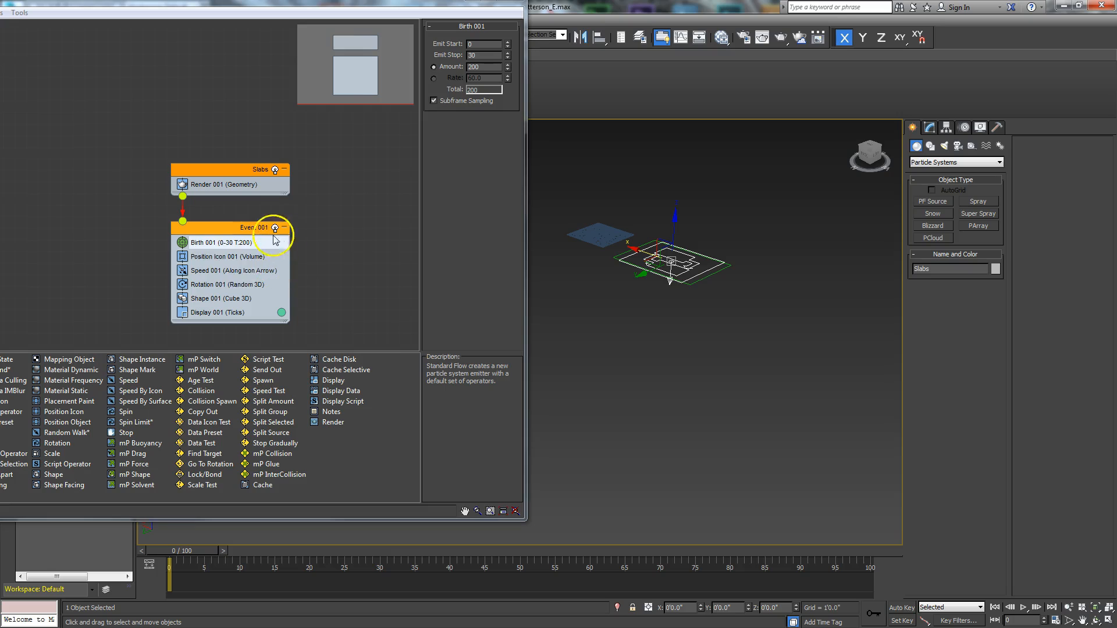
# - Turn off the Speed 001 operator and preview the particles by scrubbing to frame 10 and back to frame 0
pyautogui.click(183, 271)
pyautogui.moveTo(172, 561); pyautogui.dragTo(240, 556)
pyautogui.scroll(4, 599, 319)
pyautogui.moveTo(599, 320); pyautogui.dragTo(606, 376, button='middle')
pyautogui.scroll(2, 878, 228)
pyautogui.moveTo(878, 228)
pyautogui.mouseDown(button='middle')
pyautogui.moveTo(835, 267)
pyautogui.moveTo(880, 228)
pyautogui.mouseUp(button='middle')
pyautogui.scroll(2, 838, 262)
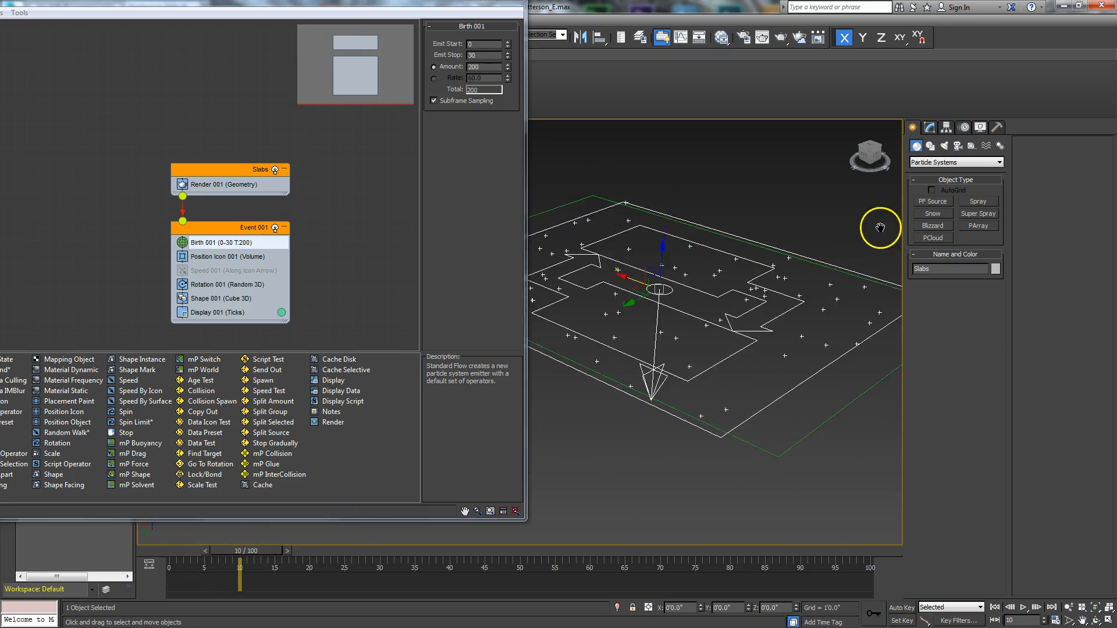
pyautogui.scroll(-3, 881, 227)
pyautogui.moveTo(267, 555); pyautogui.dragTo(163, 580)
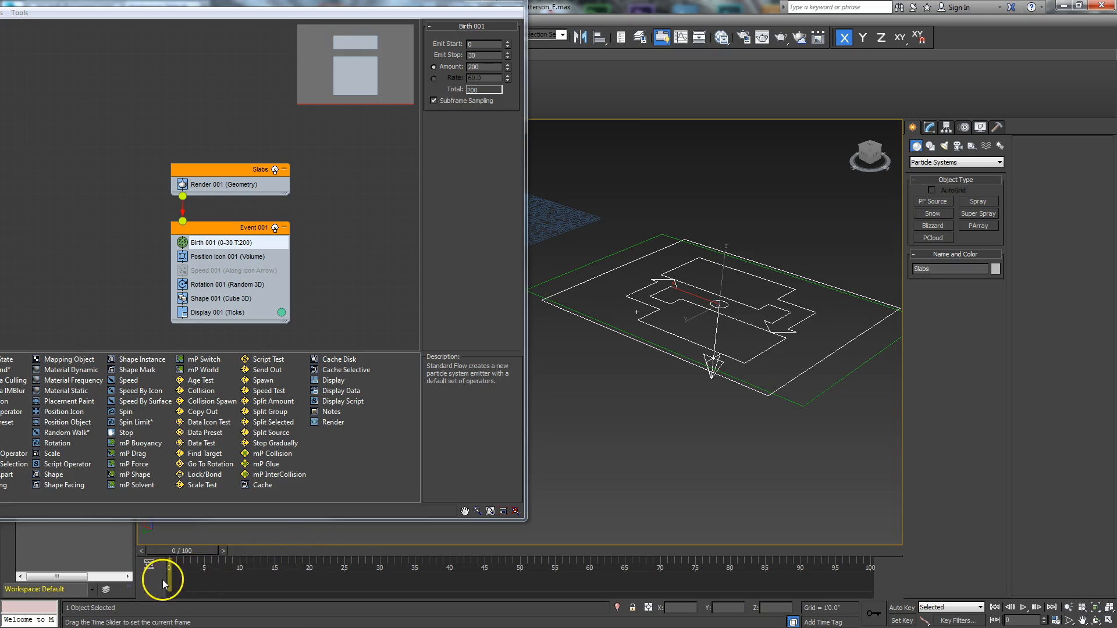
pyautogui.moveTo(348, 554); pyautogui.dragTo(67, 586)
# - Delete the disabled Speed operator from Event 001 and insert a new Speed operator between Position Icon and Rotation
pyautogui.click(197, 271)
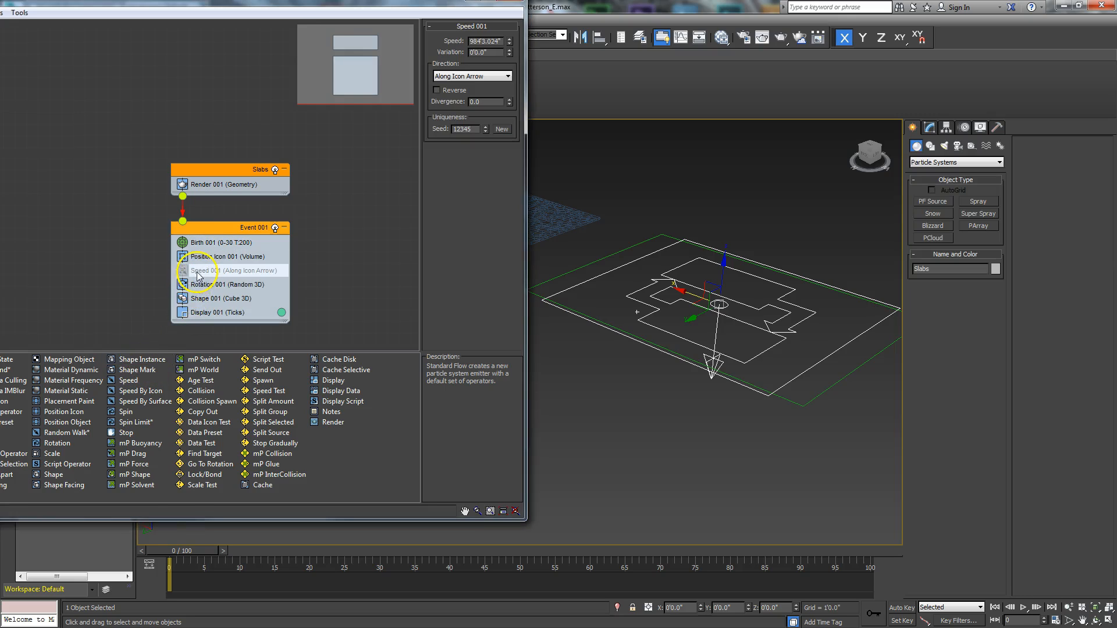
pyautogui.press('Delete')
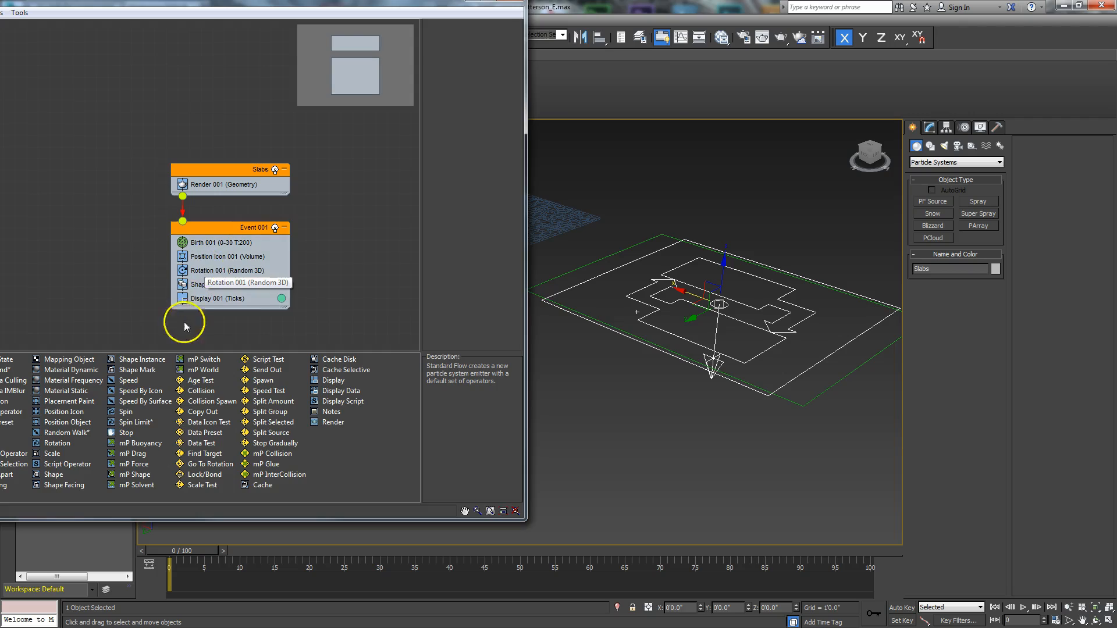
pyautogui.moveTo(186, 6); pyautogui.dragTo(329, 4)
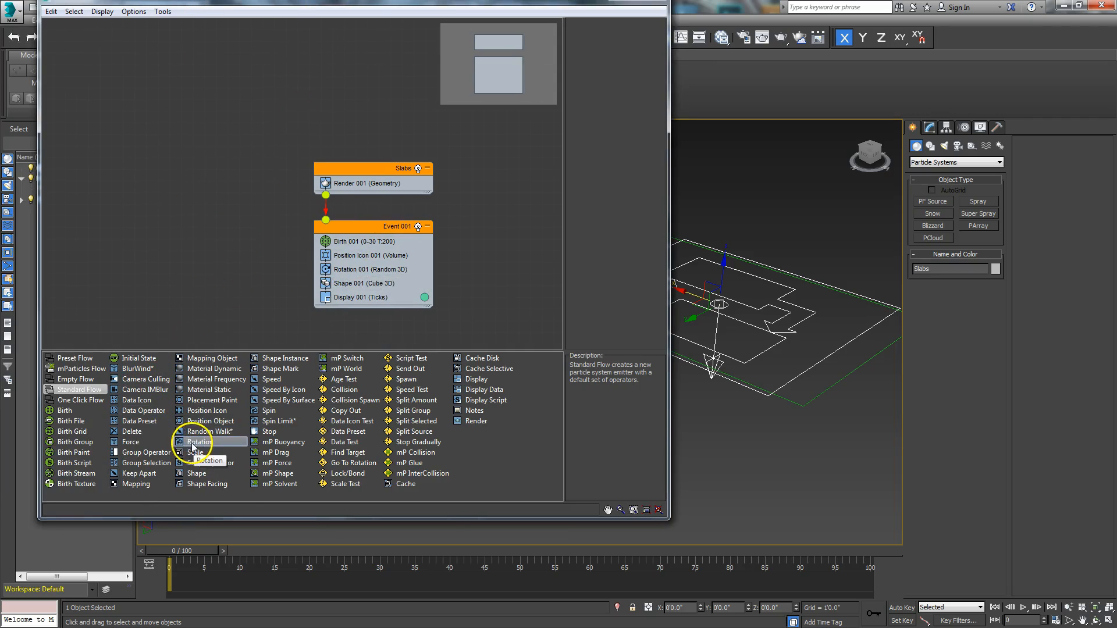
pyautogui.moveTo(270, 379); pyautogui.dragTo(358, 260)
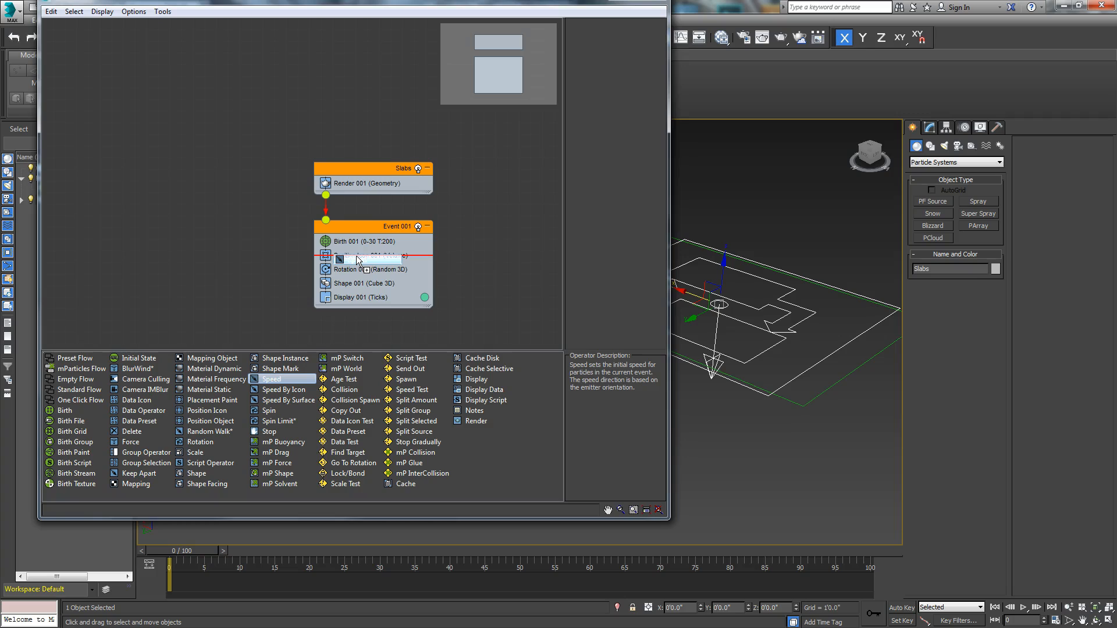
pyautogui.moveTo(356, 258); pyautogui.dragTo(356, 266)
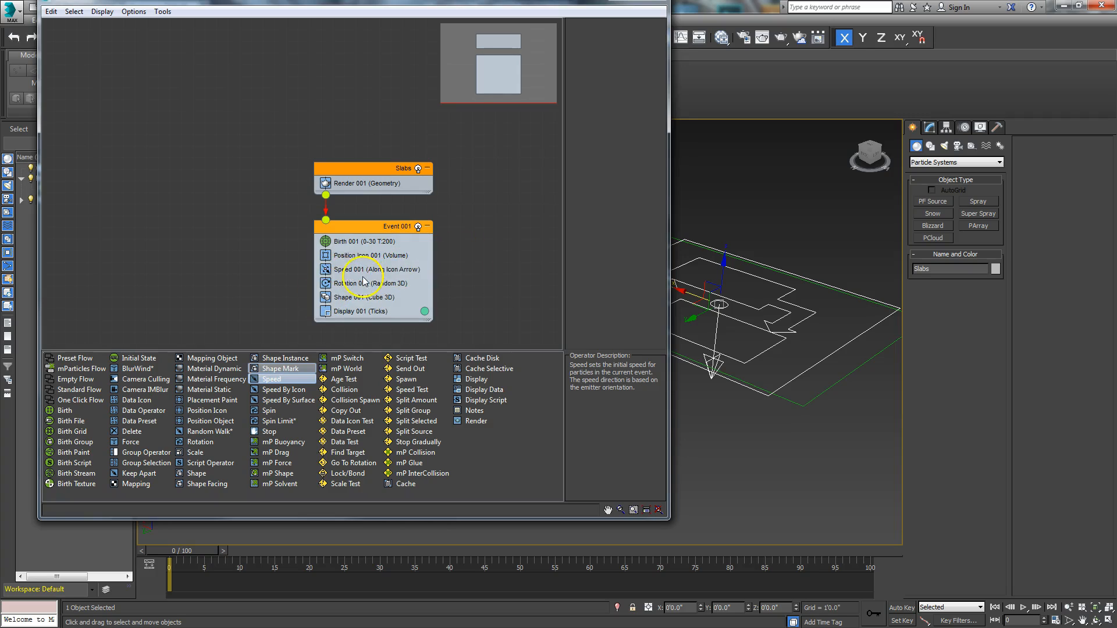
# - Delete the Speed 001 operator from Event 001 and bring the flow nodes back into easy reach
pyautogui.click(352, 271)
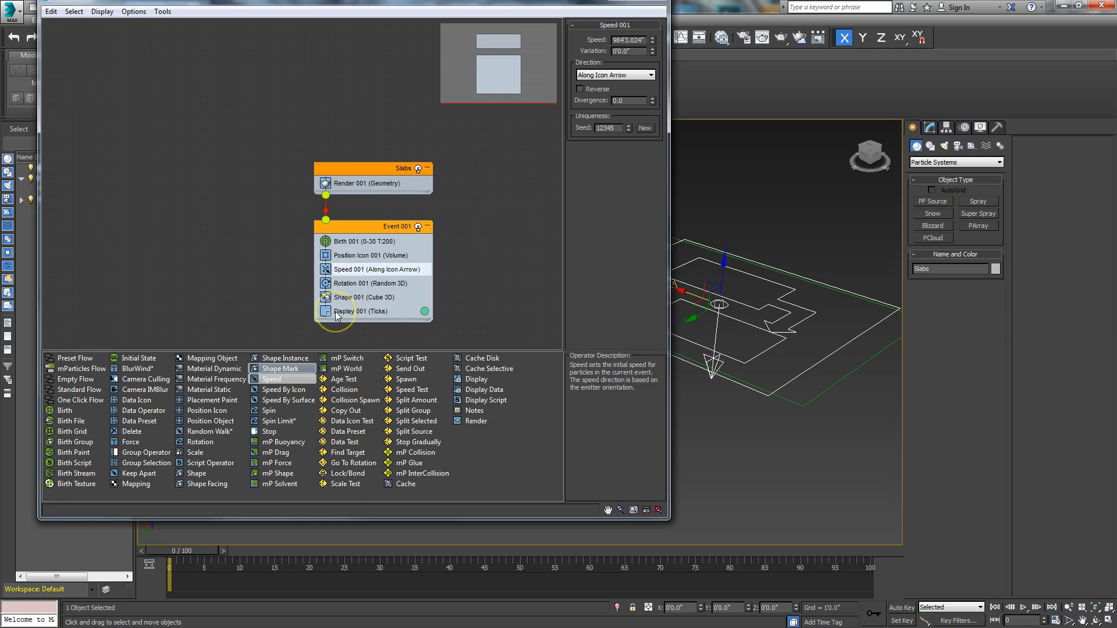
pyautogui.press('Delete')
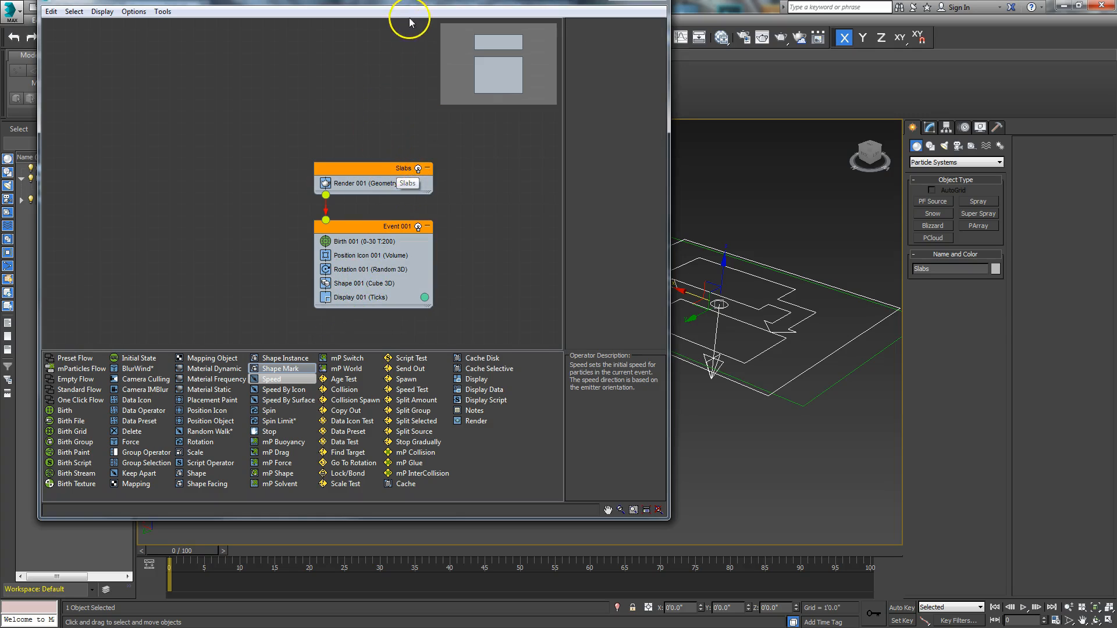
pyautogui.moveTo(411, 6); pyautogui.dragTo(412, 33)
pyautogui.click(389, 216)
pyautogui.moveTo(289, 192); pyautogui.dragTo(394, 341)
pyautogui.moveTo(379, 200); pyautogui.dragTo(333, 95)
# - Preview the particles without a Speed operator by scrubbing the timeline to frame 17
pyautogui.moveTo(459, 30); pyautogui.dragTo(374, 18)
pyautogui.click(225, 560)
pyautogui.moveTo(225, 559); pyautogui.dragTo(289, 551)
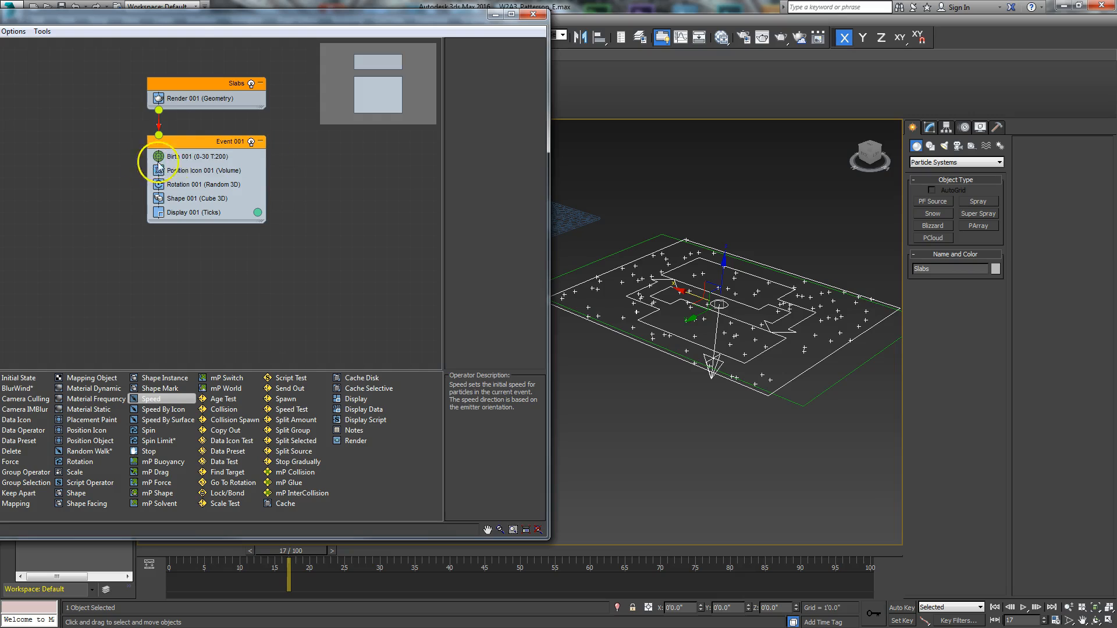
# - Set Birth 001's Emit Stop to 0 and check the emission by scrubbing the timeline, ending at frame 0
pyautogui.click(218, 158)
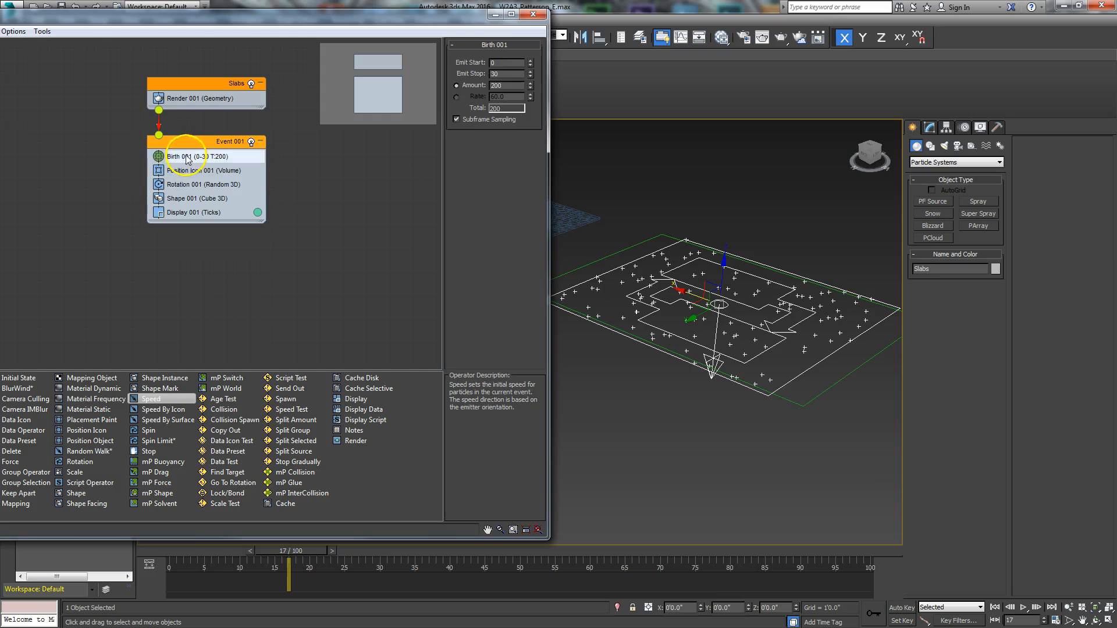
pyautogui.doubleClick(501, 74)
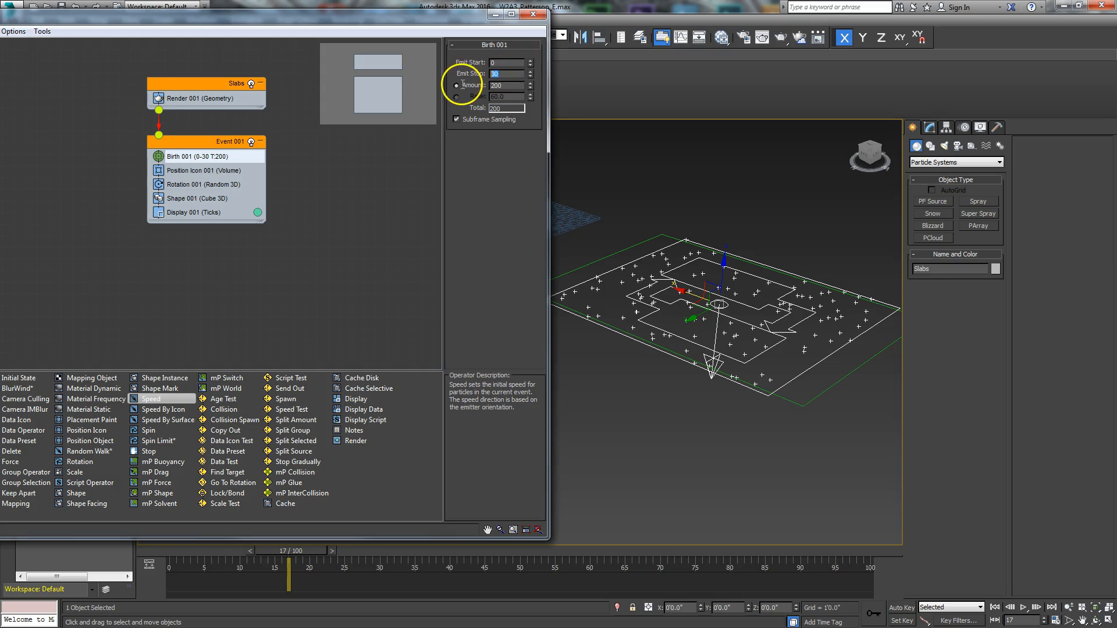
pyautogui.write('0')
pyautogui.press('Return')
pyautogui.moveTo(295, 550); pyautogui.dragTo(178, 564)
pyautogui.moveTo(404, 557); pyautogui.dragTo(124, 582)
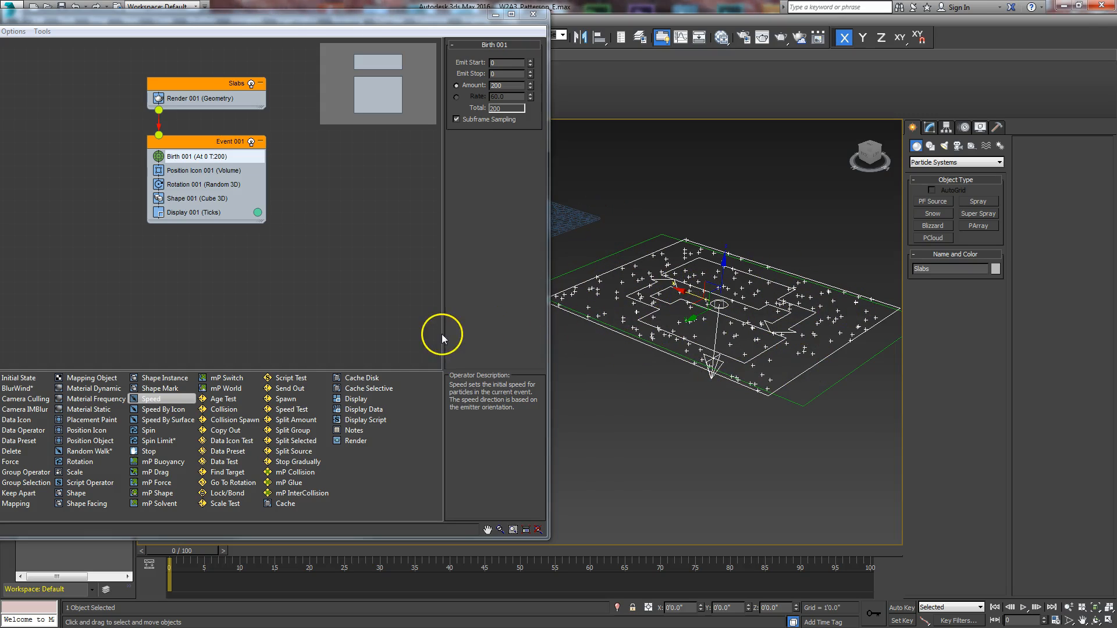
# - Try a Birth 001 amount of 2000 particles and return the amount to 200
pyautogui.click(502, 87)
pyautogui.write('0')
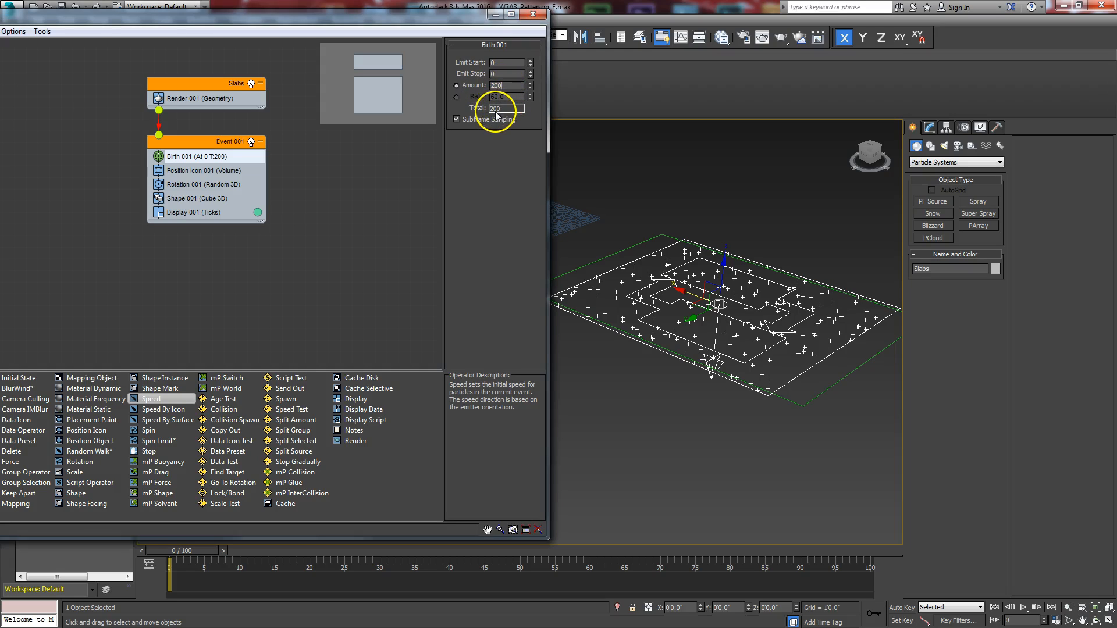
pyautogui.press('Return')
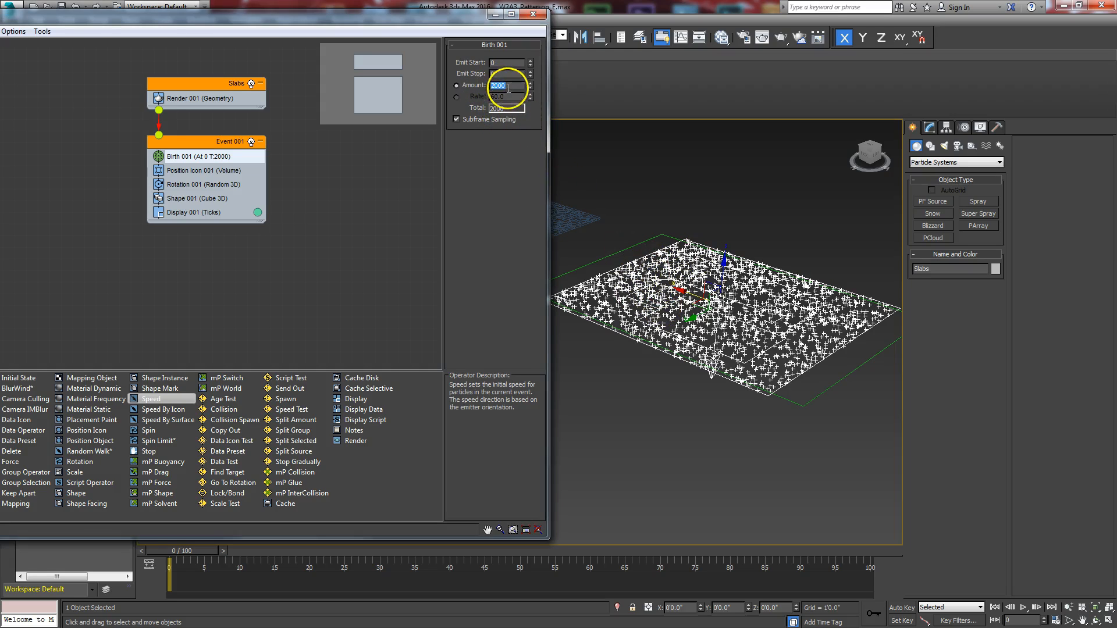
pyautogui.write('2')
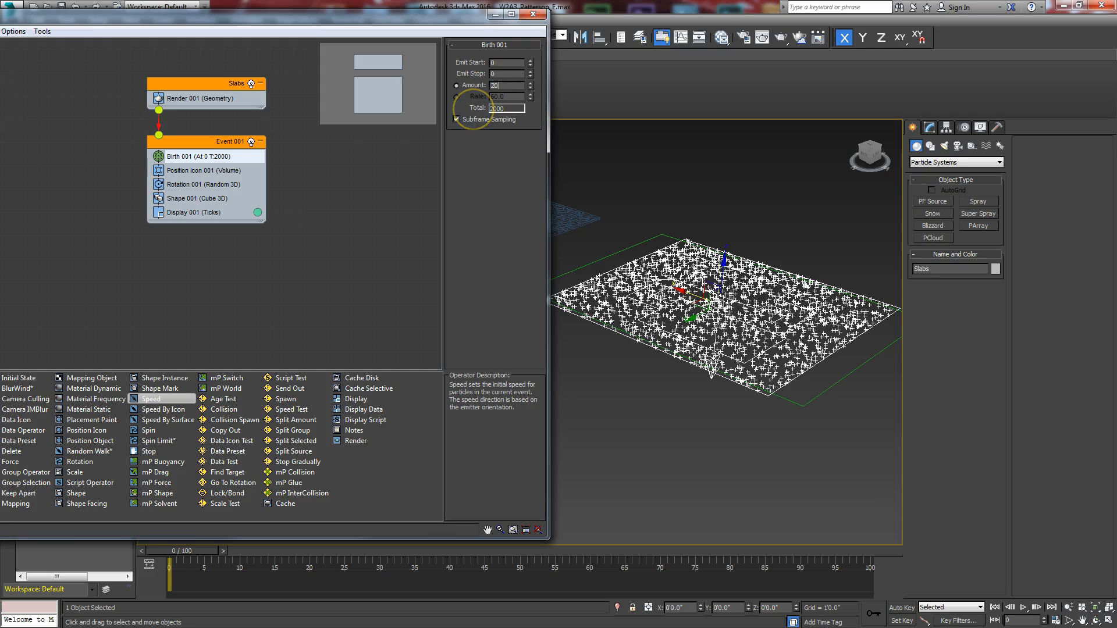
pyautogui.press('Return')
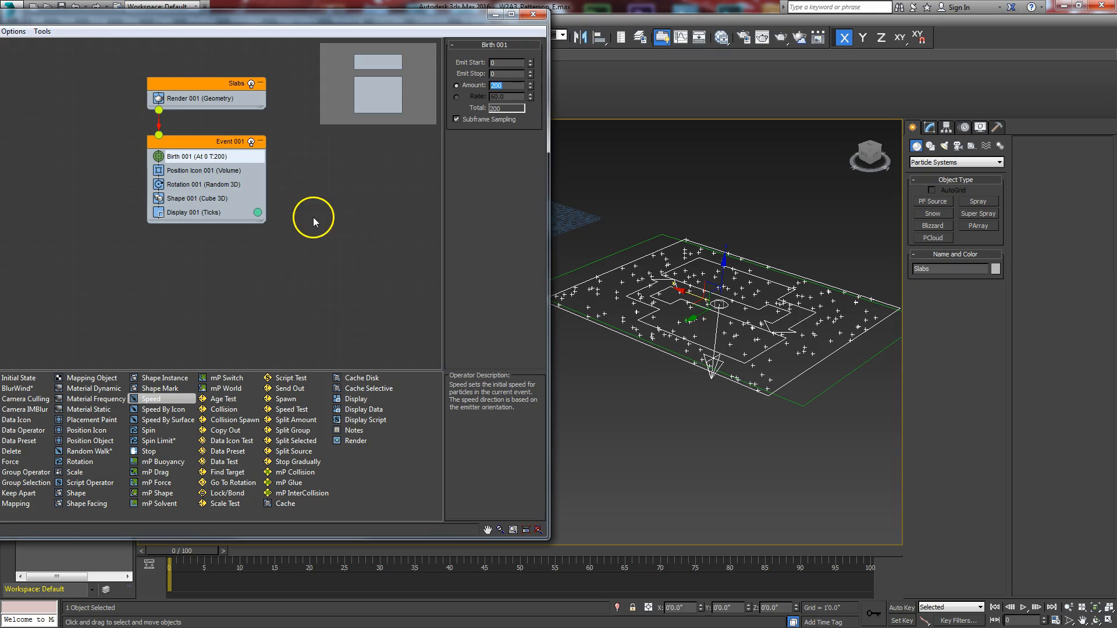
# - Replace the Position Icon 001 operator in Event 001 with a Position Object operator
pyautogui.click(178, 172)
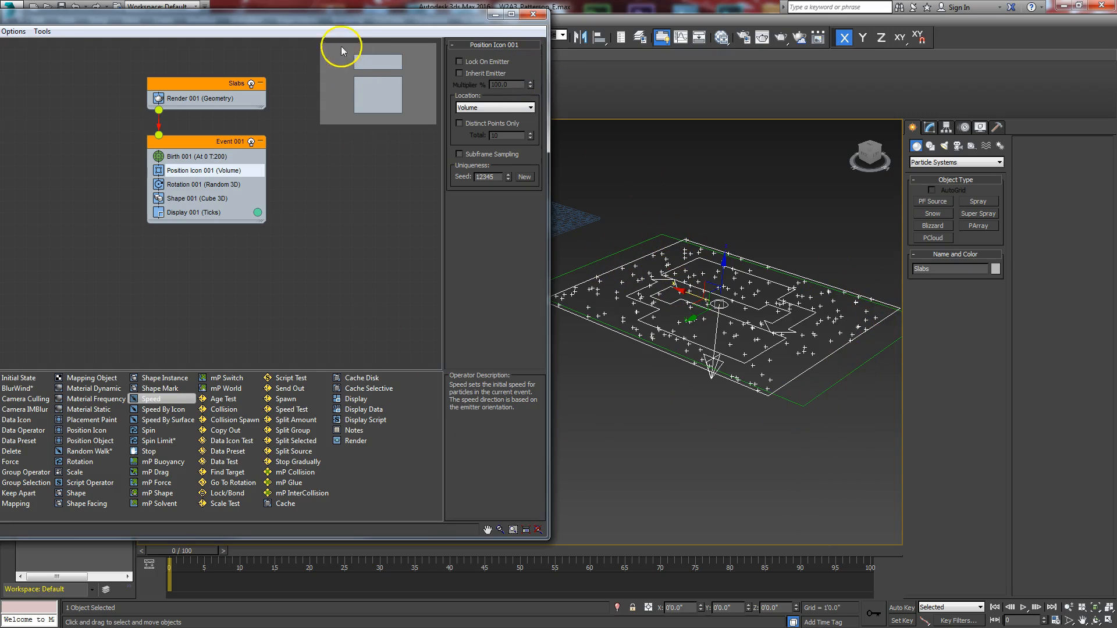
pyautogui.moveTo(325, 19); pyautogui.dragTo(385, 18)
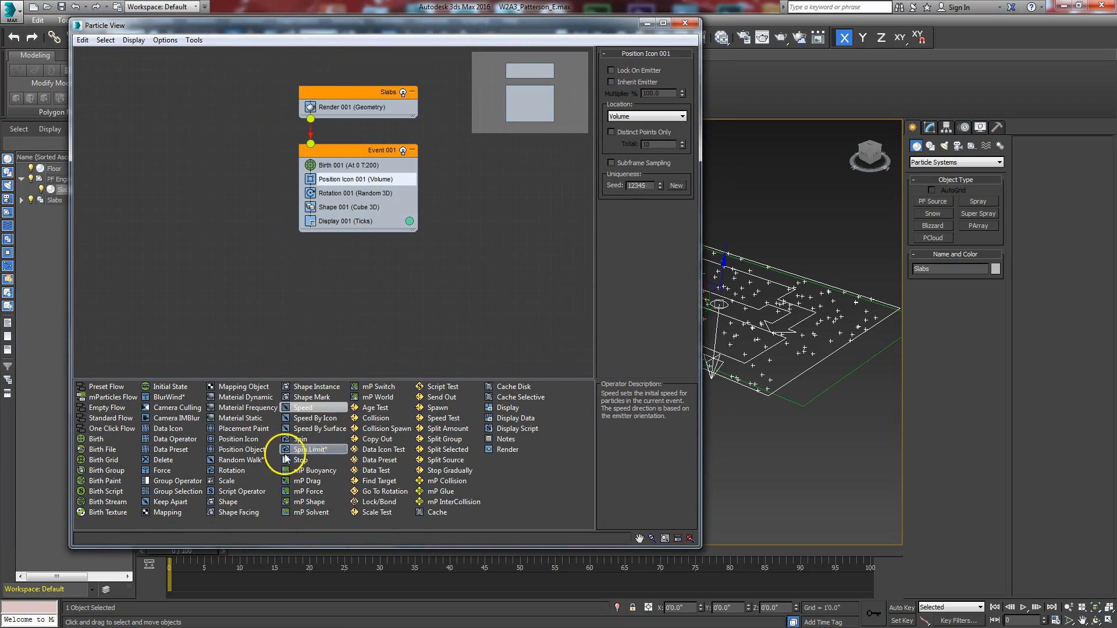
pyautogui.click(242, 450)
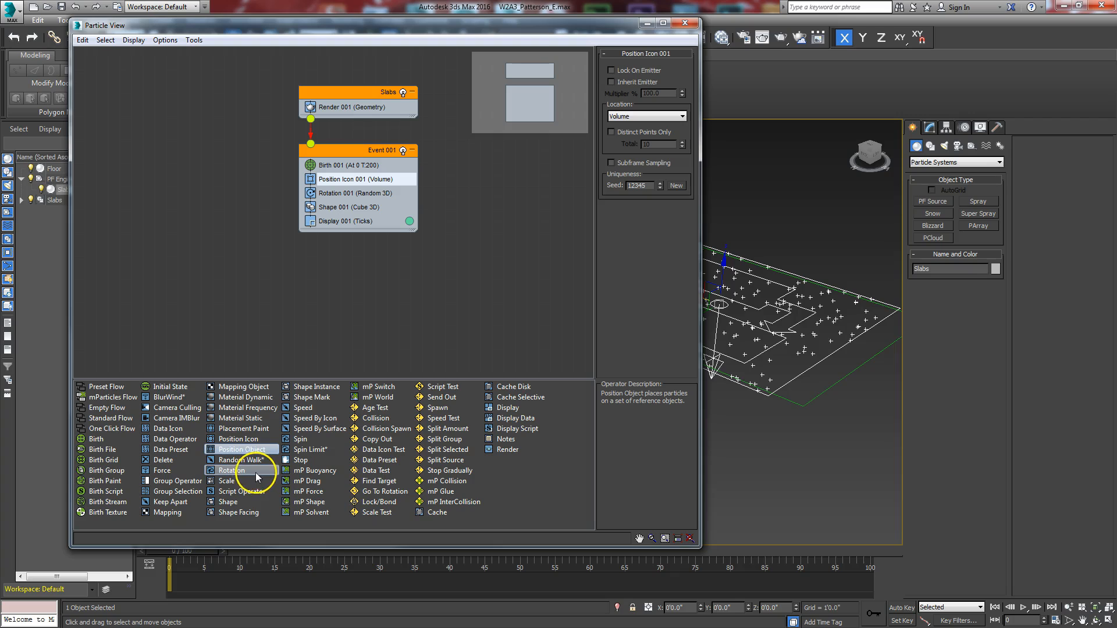
pyautogui.moveTo(241, 449); pyautogui.dragTo(343, 184)
pyautogui.click(335, 183)
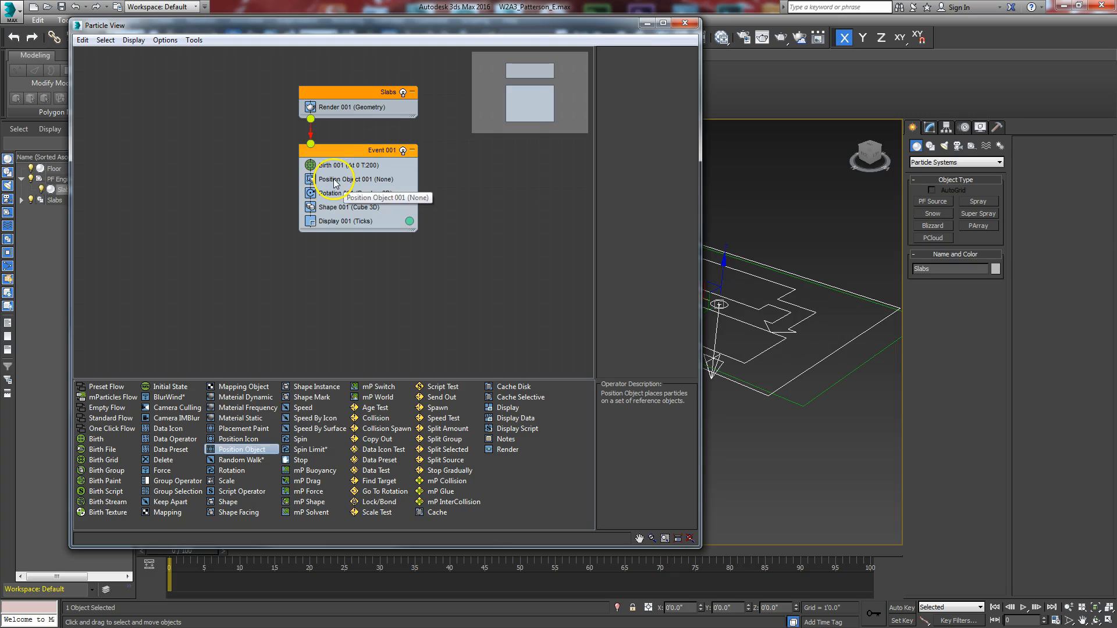
# - Add the Floor as the emitter object of the Position Object 001 operator
pyautogui.moveTo(477, 27); pyautogui.dragTo(356, 33)
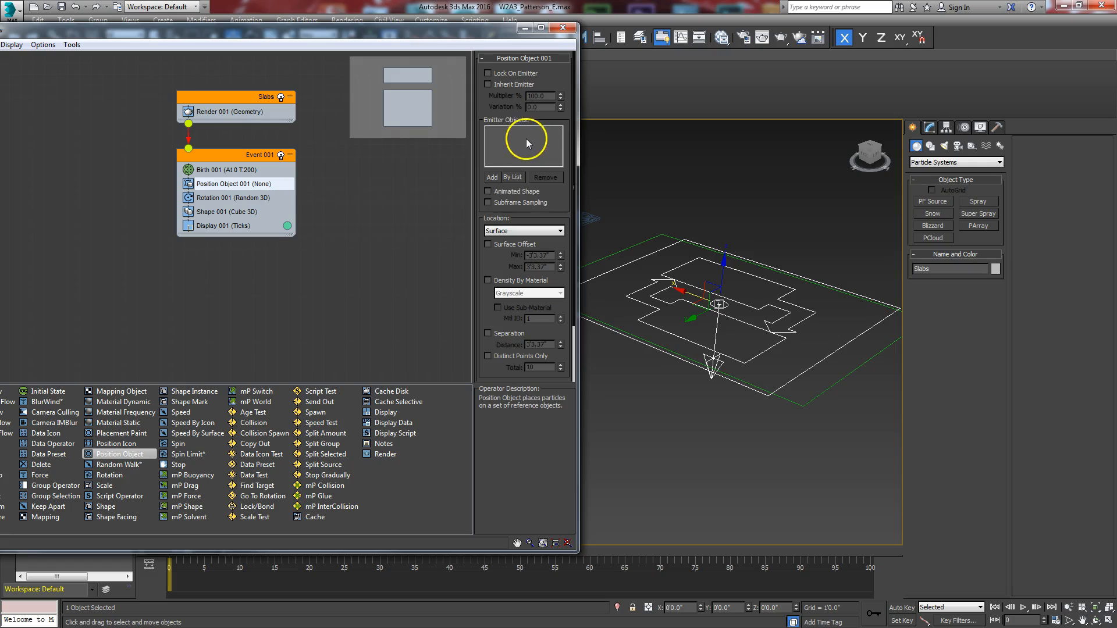
pyautogui.click(492, 178)
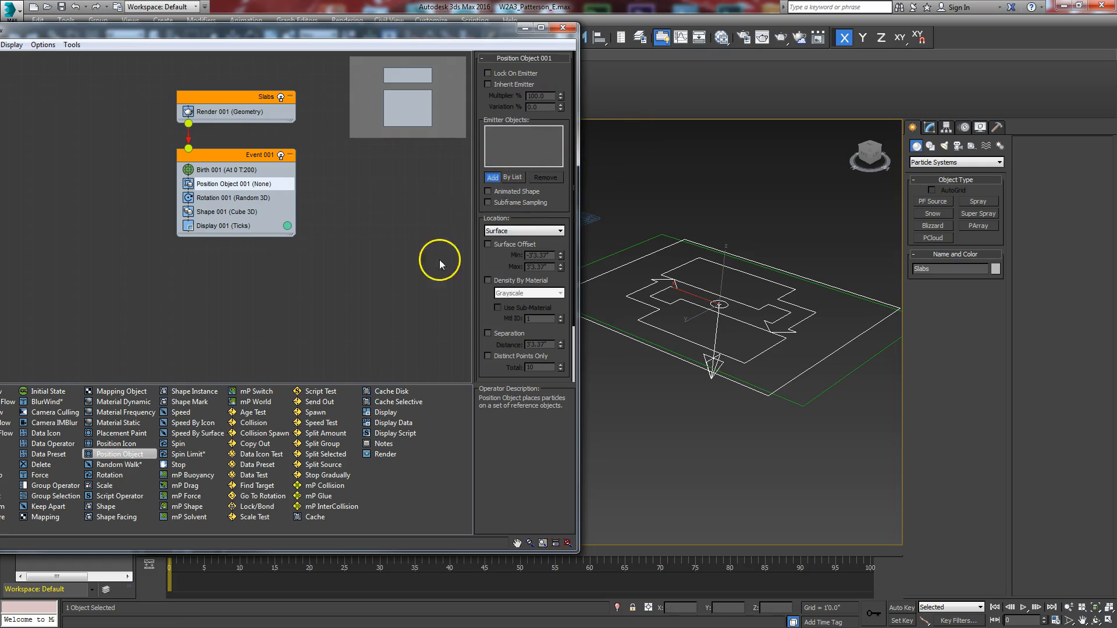
pyautogui.click(804, 404)
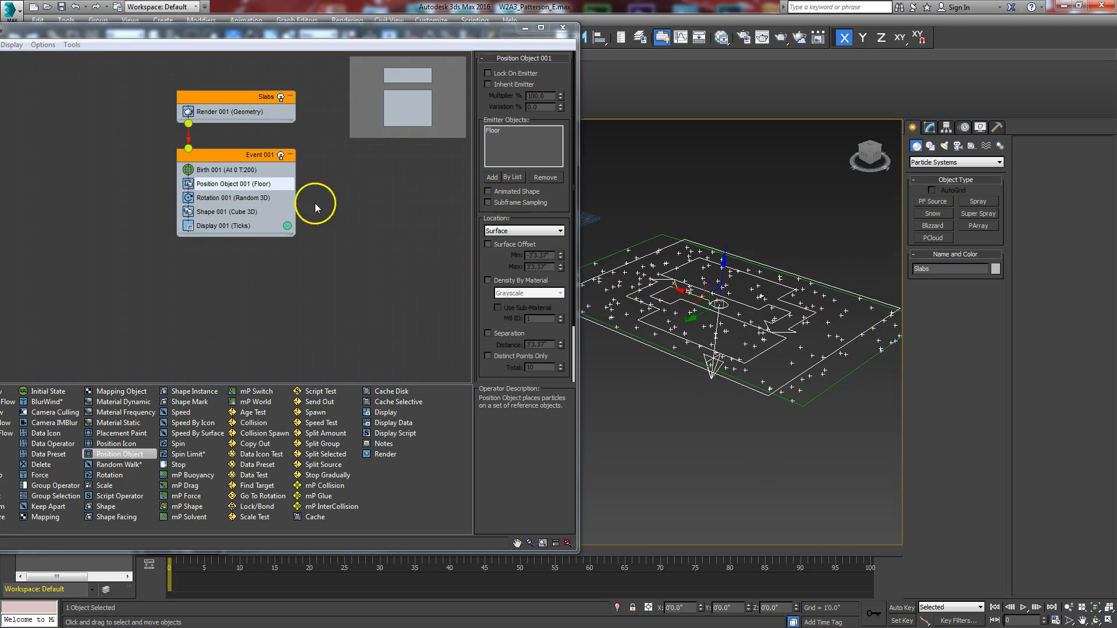
# - Hide the emitter logo and icon of the Slabs particle source
pyautogui.click(222, 112)
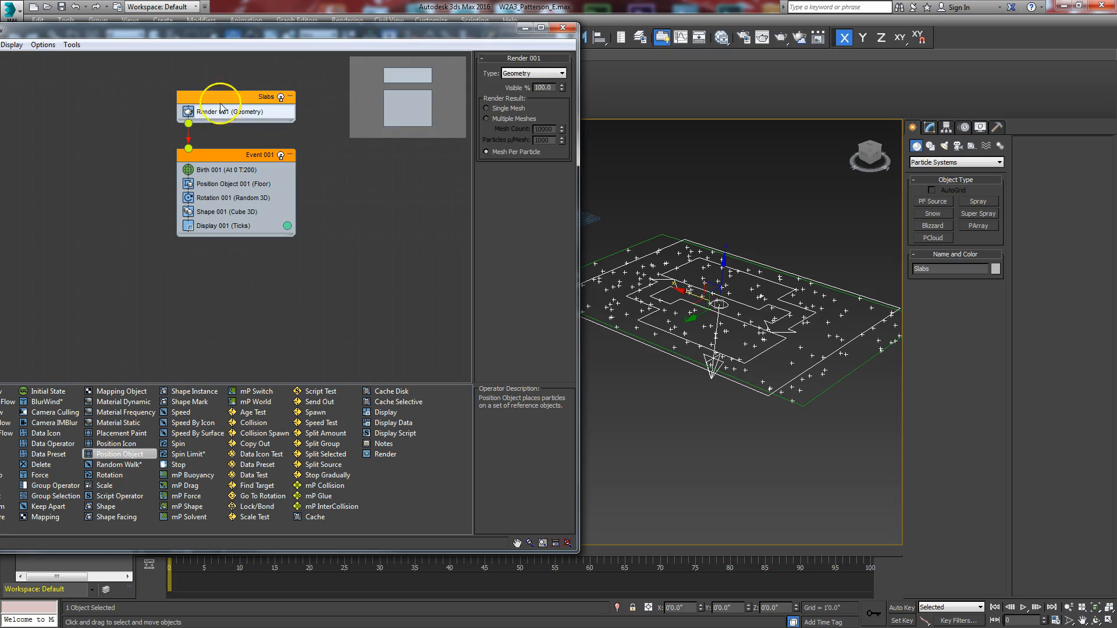
pyautogui.click(221, 96)
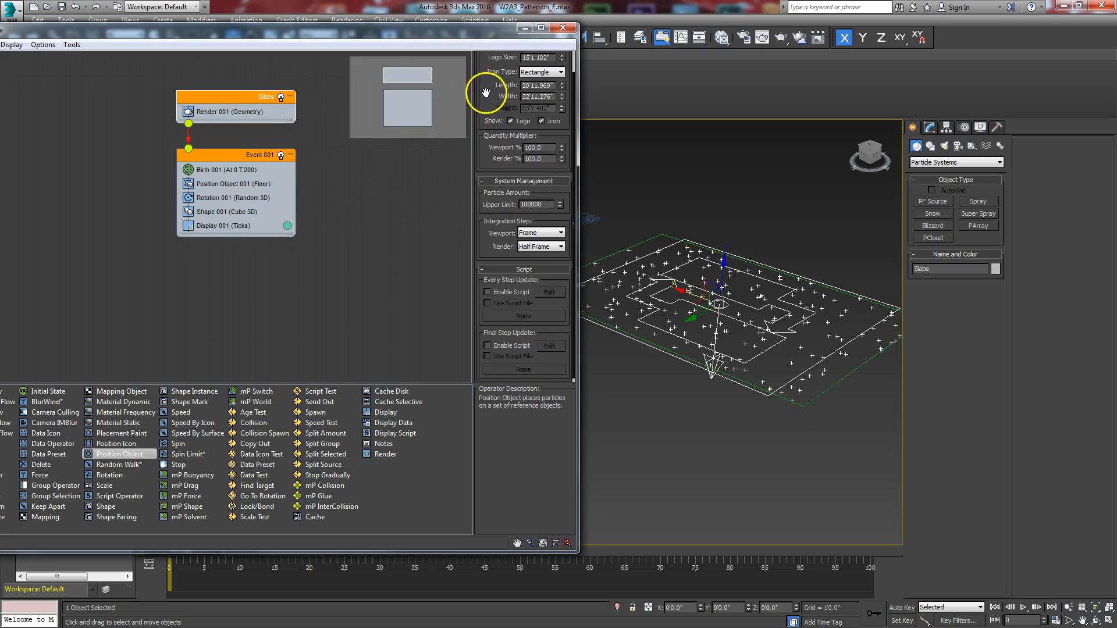
pyautogui.moveTo(486, 93); pyautogui.dragTo(478, 223)
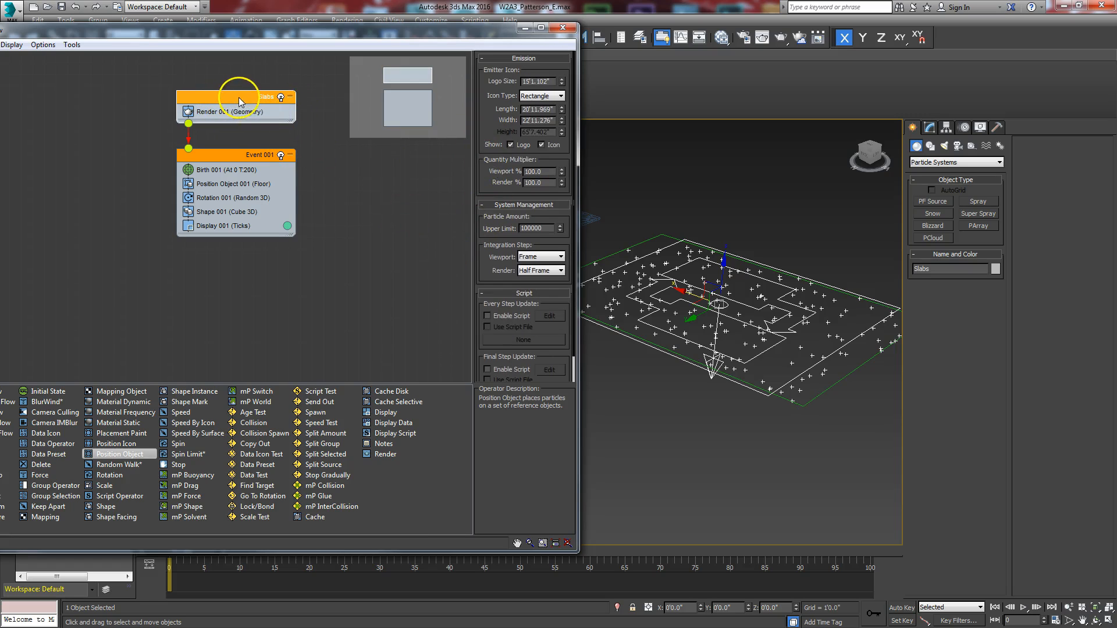
pyautogui.click(510, 144)
pyautogui.click(542, 144)
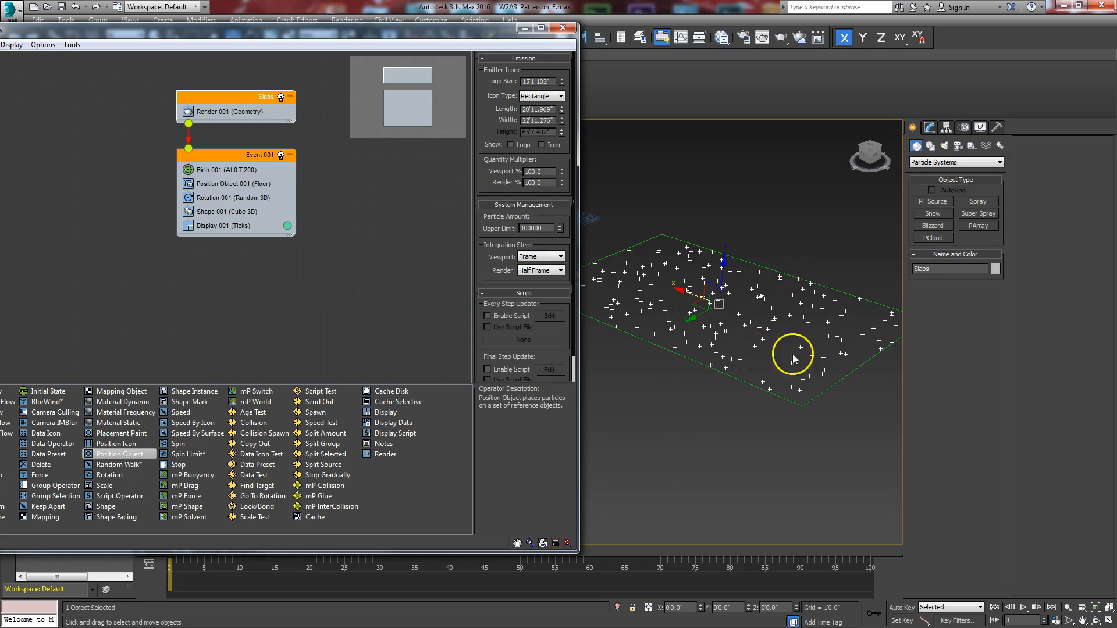
# - Set the Display 001 operator's type to Geometry
pyautogui.click(208, 185)
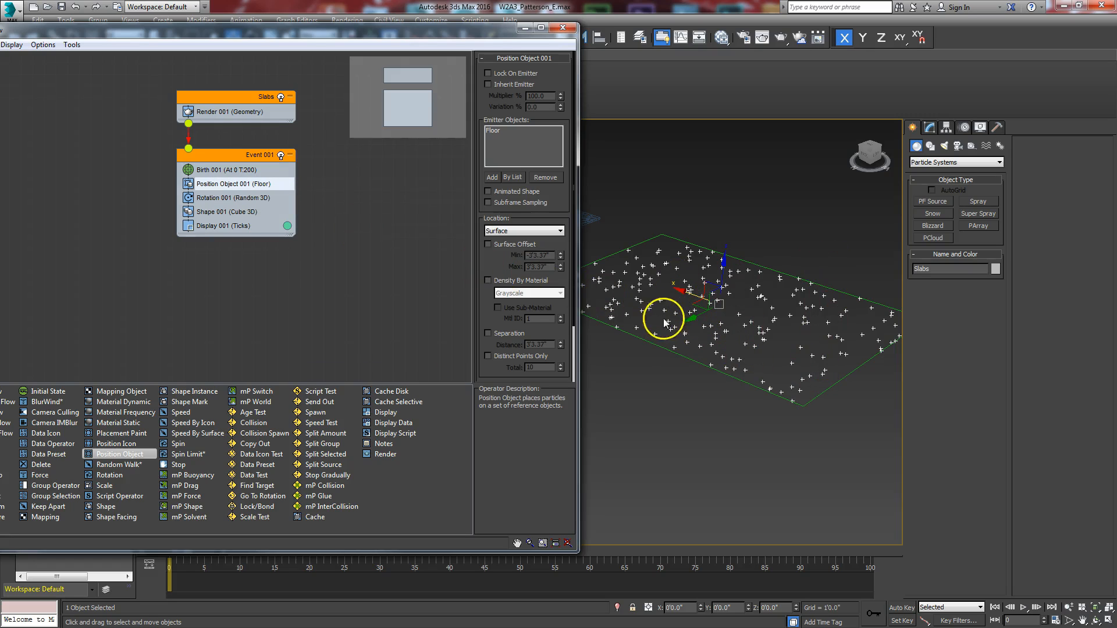
pyautogui.click(205, 228)
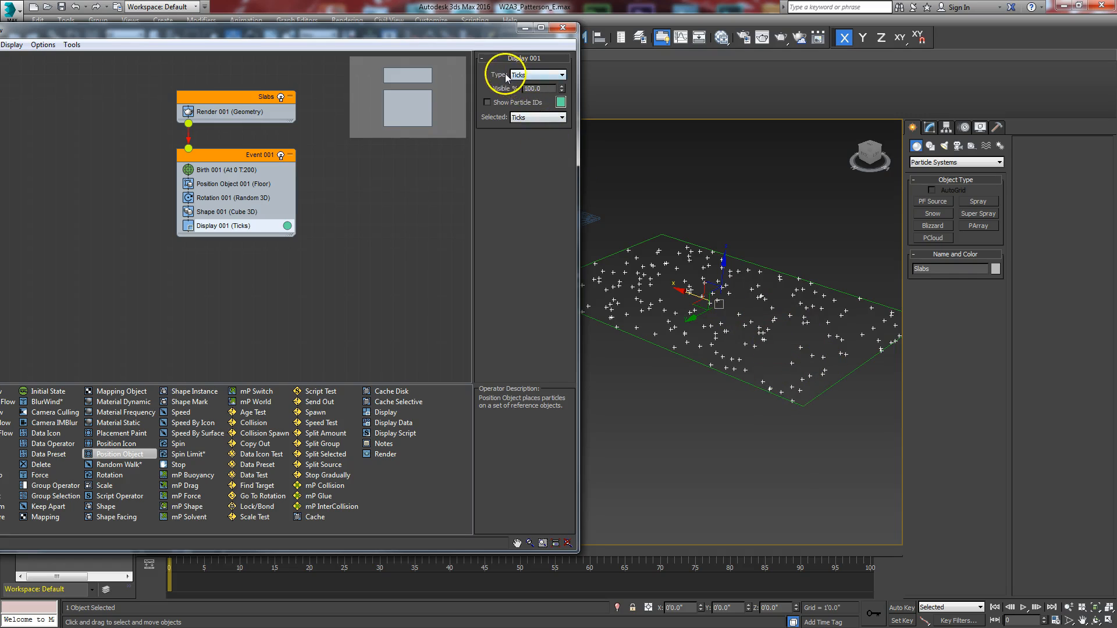
pyautogui.click(527, 75)
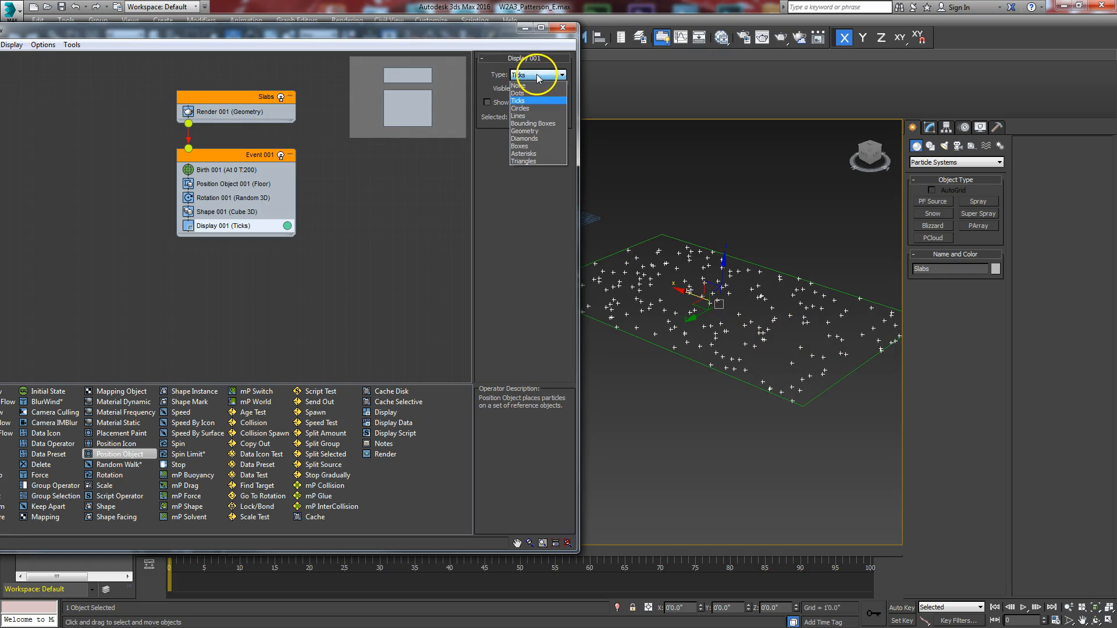
pyautogui.click(524, 131)
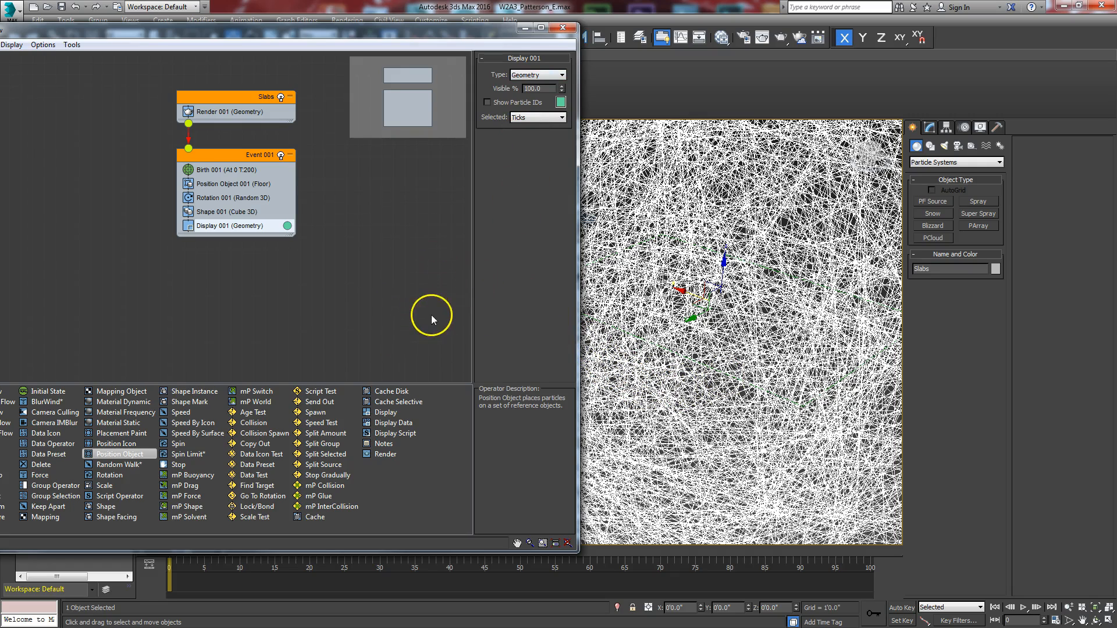
# - Show the particle geometry shaded in the perspective viewport with the whole cluster in view
pyautogui.moveTo(432, 315); pyautogui.dragTo(340, 326, button='middle')
pyautogui.scroll(-1, 339, 326)
pyautogui.scroll(-5, 691, 334)
pyautogui.scroll(2, 692, 334)
pyautogui.moveTo(693, 334); pyautogui.dragTo(704, 343, button='middle')
pyautogui.press('F3')
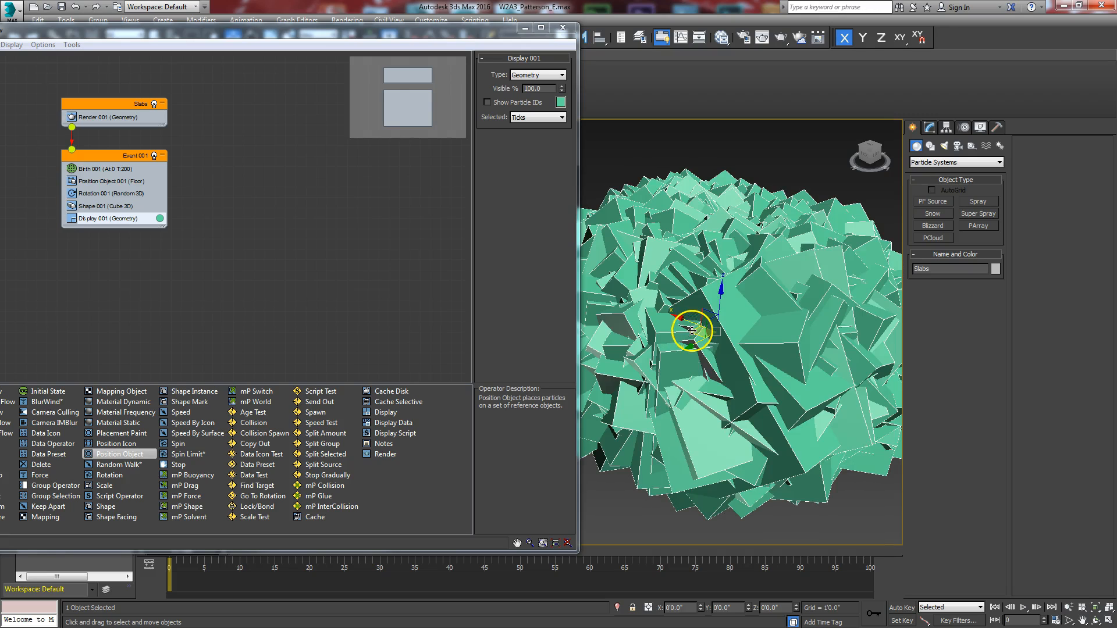
pyautogui.scroll(-2, 697, 333)
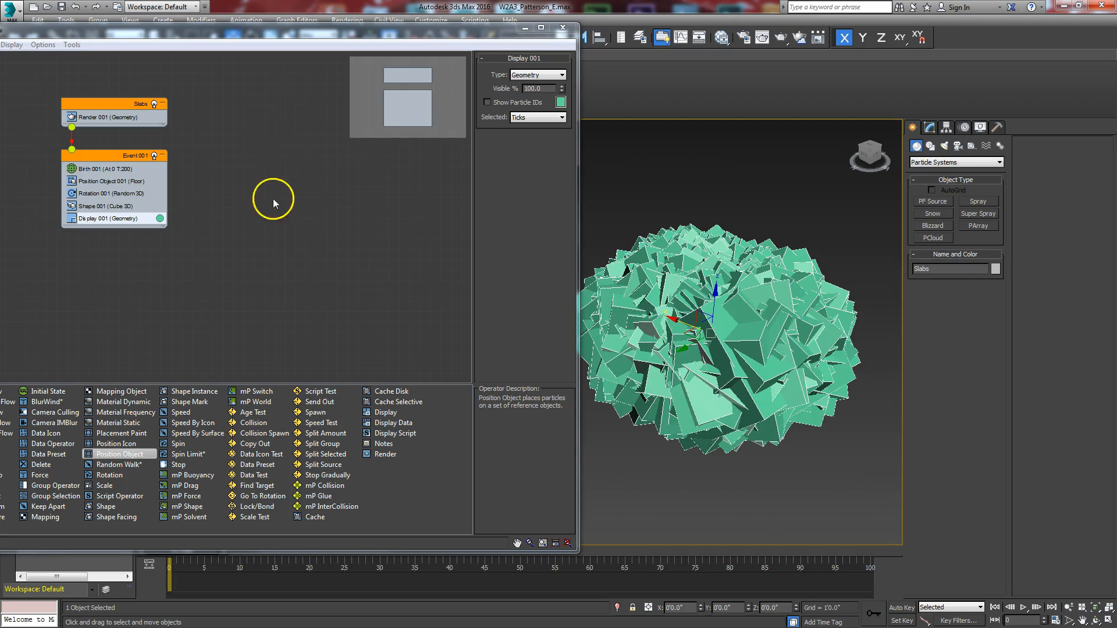
# - Reduce the Shape 001 cube size to 0'7.874" so separate cubes are scattered across the floor
pyautogui.click(96, 207)
pyautogui.moveTo(253, 29); pyautogui.dragTo(317, 22)
pyautogui.moveTo(625, 119); pyautogui.dragTo(623, 170)
pyautogui.scroll(5, 813, 436)
pyautogui.moveTo(674, 257); pyautogui.dragTo(753, 407, button='middle')
pyautogui.scroll(3, 755, 408)
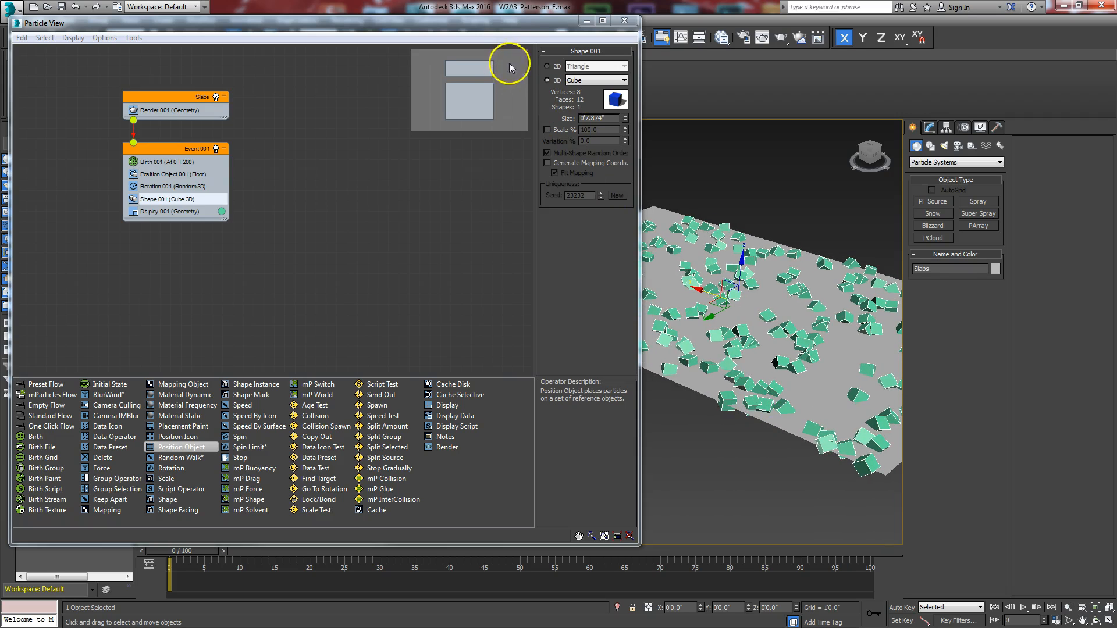
pyautogui.moveTo(492, 30); pyautogui.dragTo(414, 41)
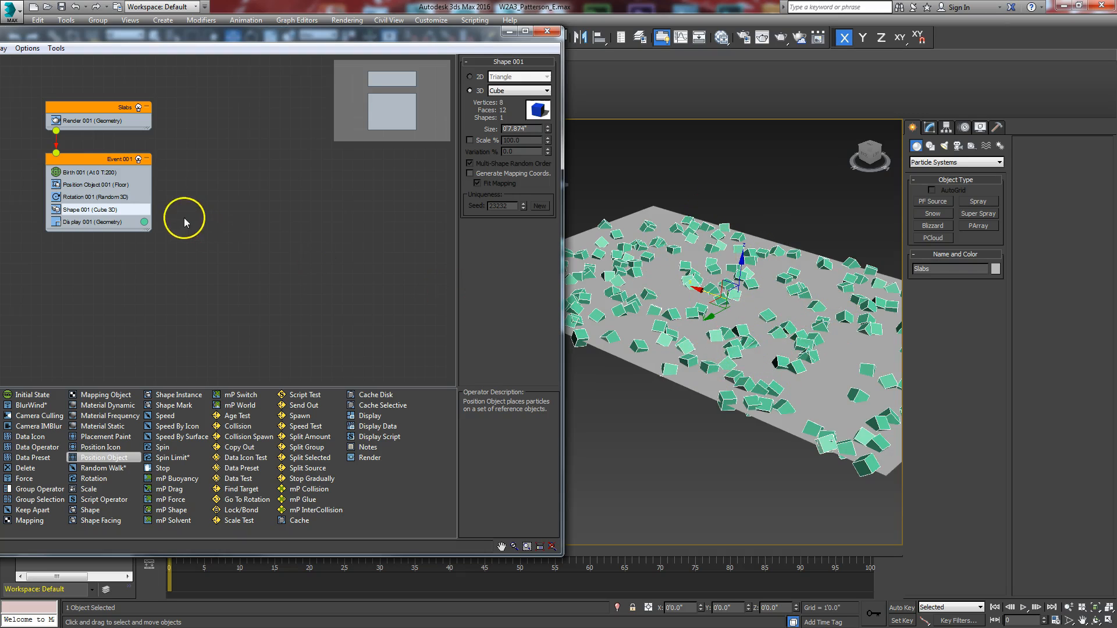
# - Review the Position Object 001 and Rotation 001 settings, keeping Random 3D as the orientation matrix
pyautogui.click(86, 186)
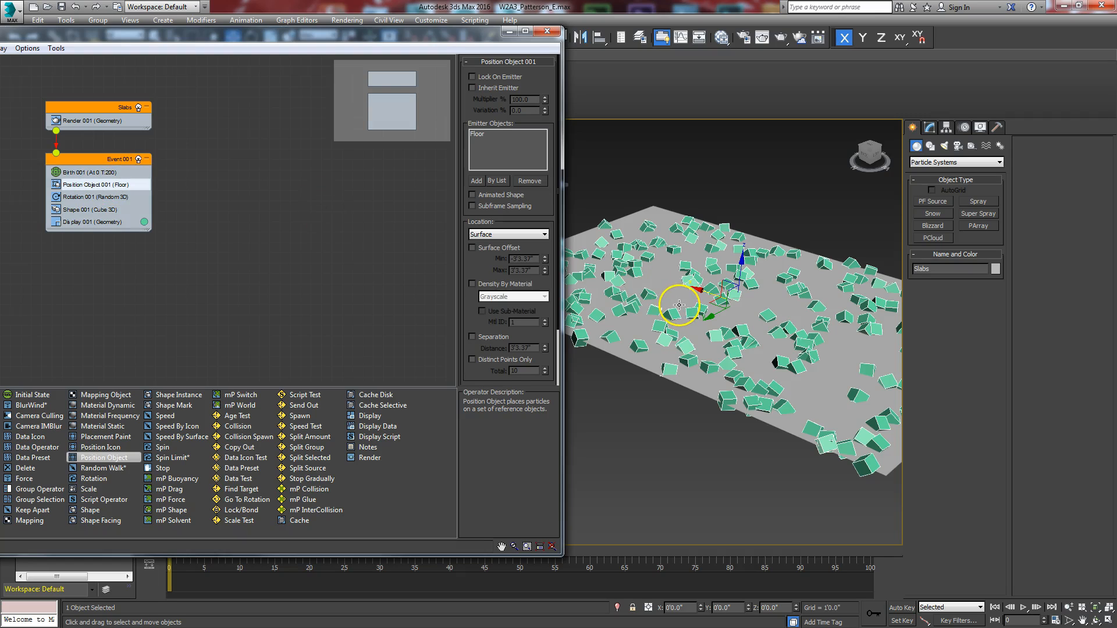
pyautogui.click(106, 200)
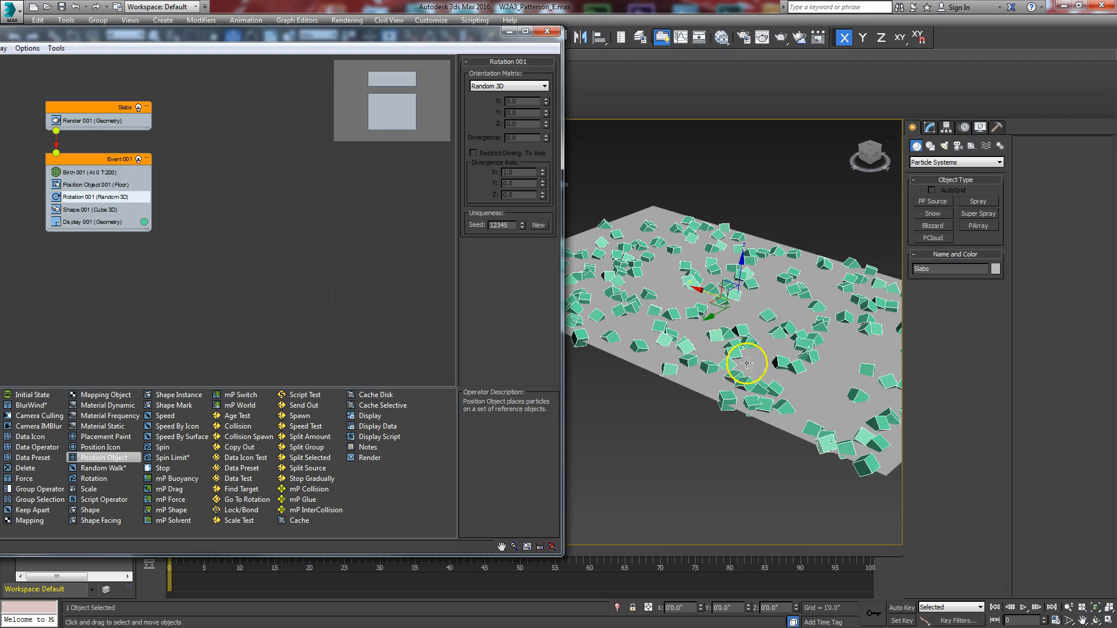
pyautogui.click(492, 86)
pyautogui.click(492, 96)
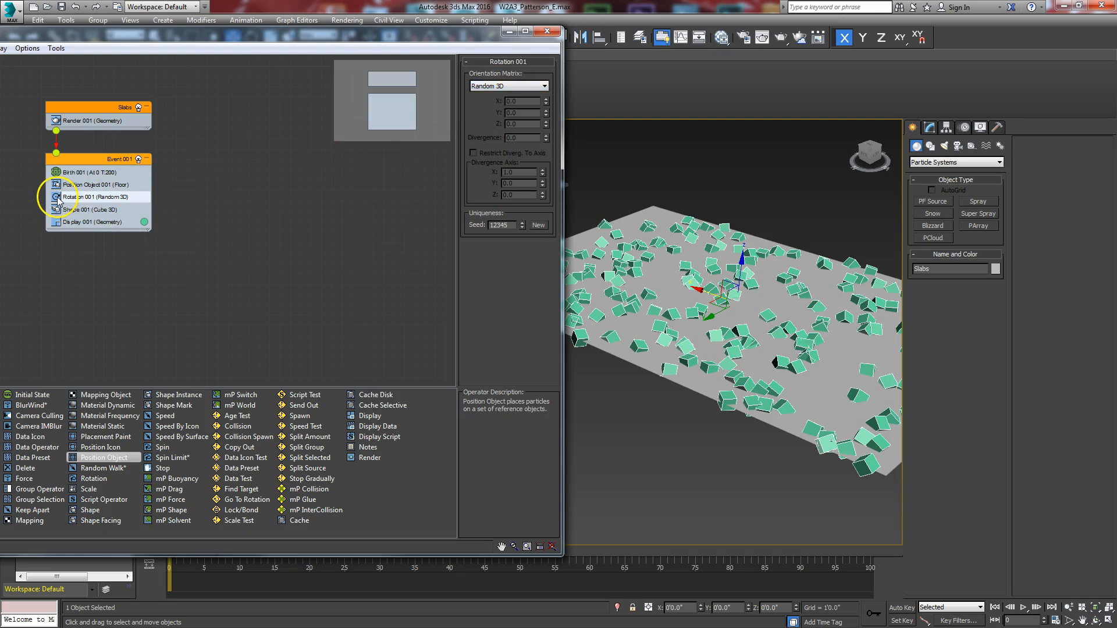
# - Turn off the Rotation 001 operator to inspect the unrotated cubes on the floor and turn it back on
pyautogui.click(767, 469)
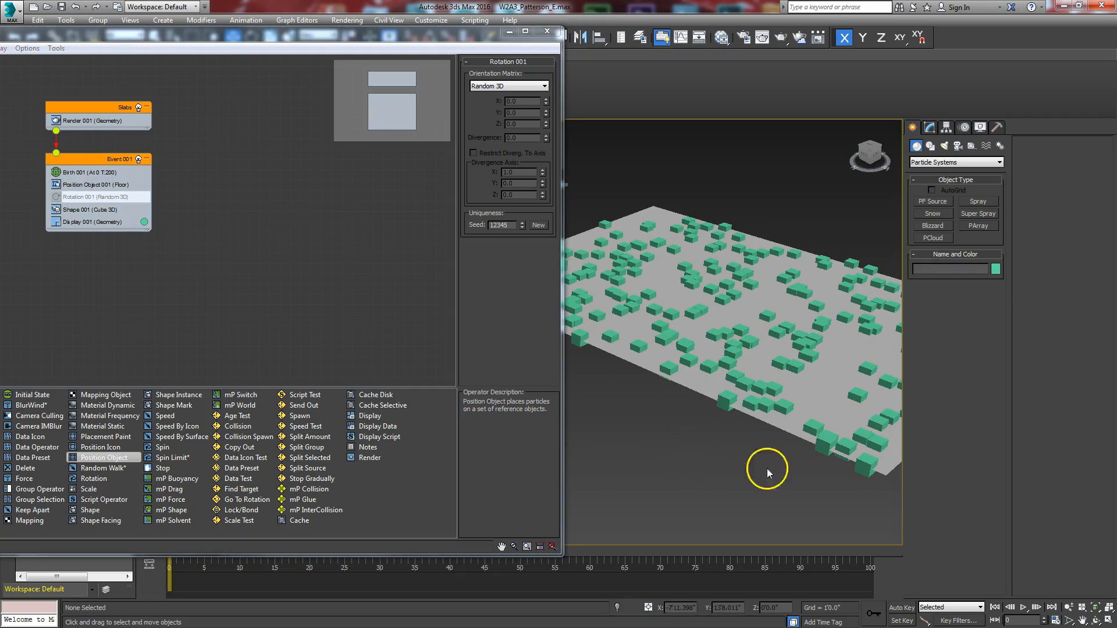
pyautogui.click(1089, 621)
pyautogui.moveTo(643, 341)
pyautogui.mouseDown()
pyautogui.moveTo(619, 342)
pyautogui.moveTo(666, 347)
pyautogui.moveTo(643, 342)
pyautogui.moveTo(645, 352)
pyautogui.moveTo(636, 337)
pyautogui.mouseUp()
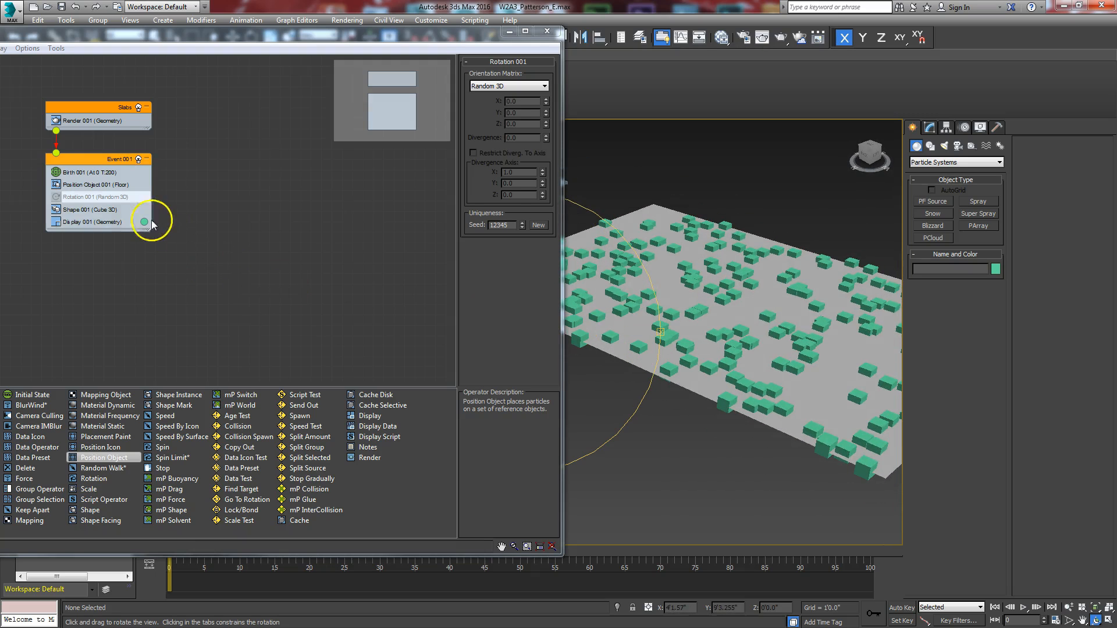
pyautogui.click(56, 197)
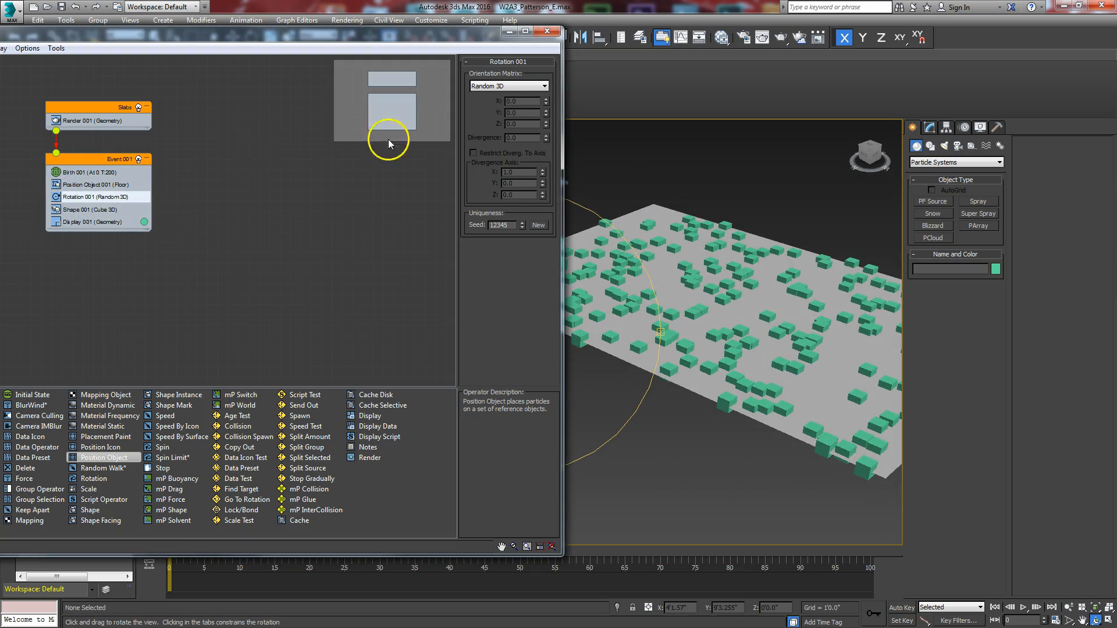
# - Change the Rotation 001 operator's orientation matrix to Random Horizontal
pyautogui.click(507, 87)
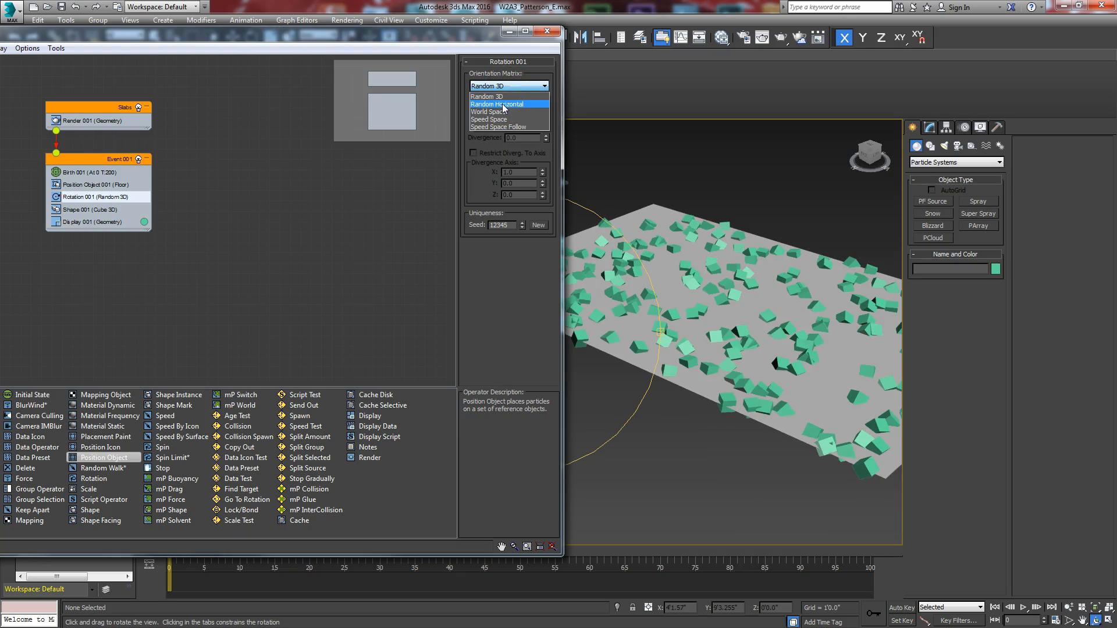
pyautogui.click(504, 104)
pyautogui.moveTo(662, 332); pyautogui.dragTo(641, 349)
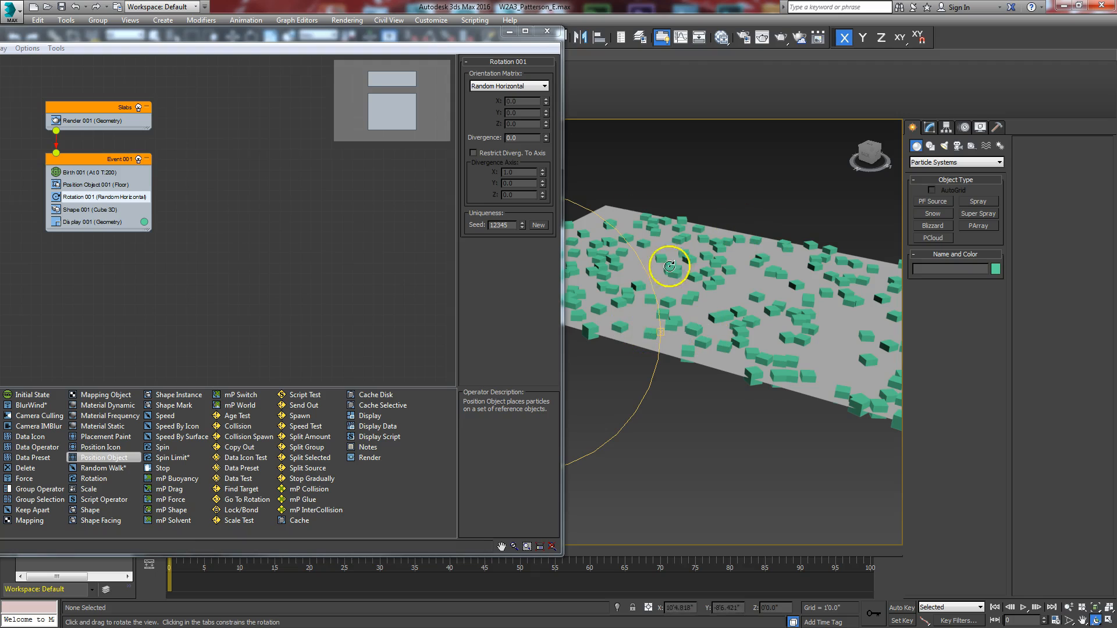
# - Replace the Shape 001 cube operator in Event 001 with a Shape Instance operator and select it
pyautogui.click(75, 211)
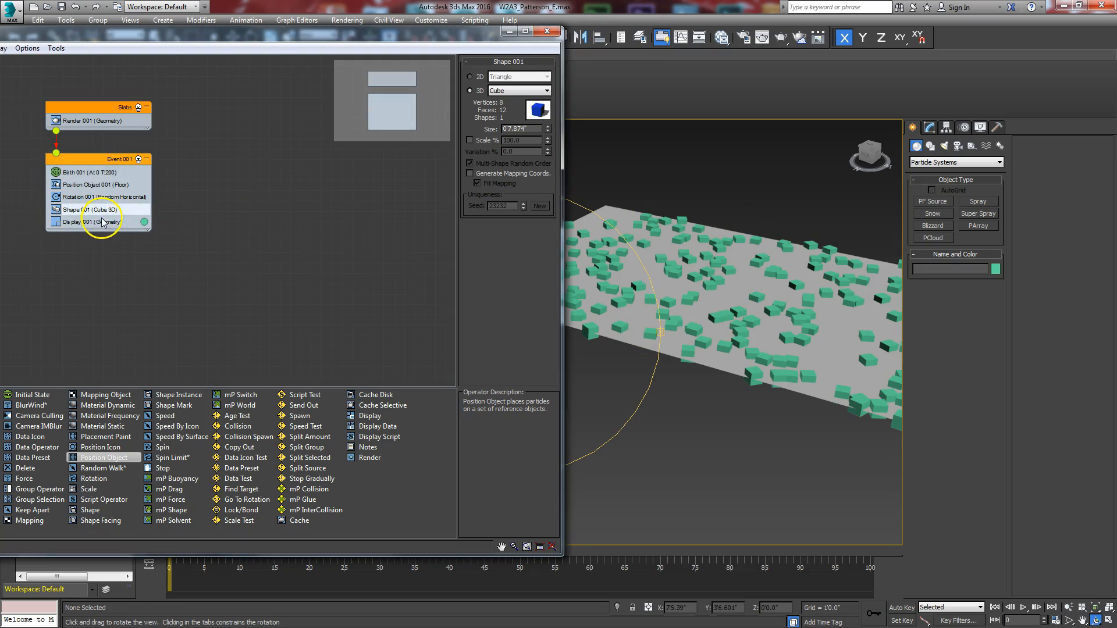
pyautogui.moveTo(280, 38); pyautogui.dragTo(355, 51)
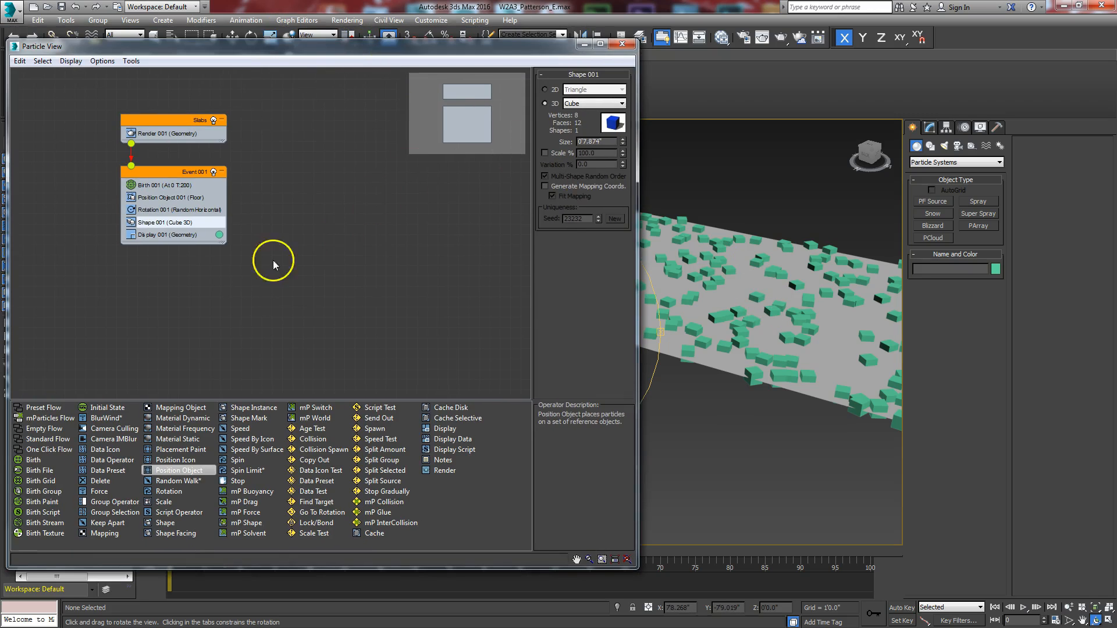
pyautogui.moveTo(235, 50); pyautogui.dragTo(257, 45)
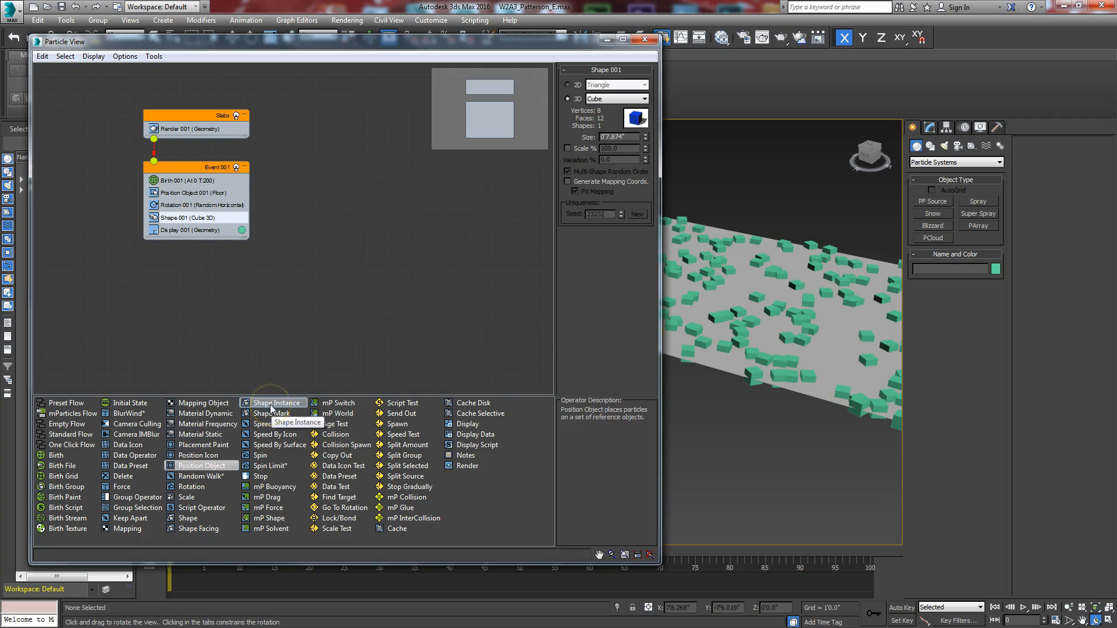
pyautogui.moveTo(271, 409); pyautogui.dragTo(192, 225)
pyautogui.click(185, 221)
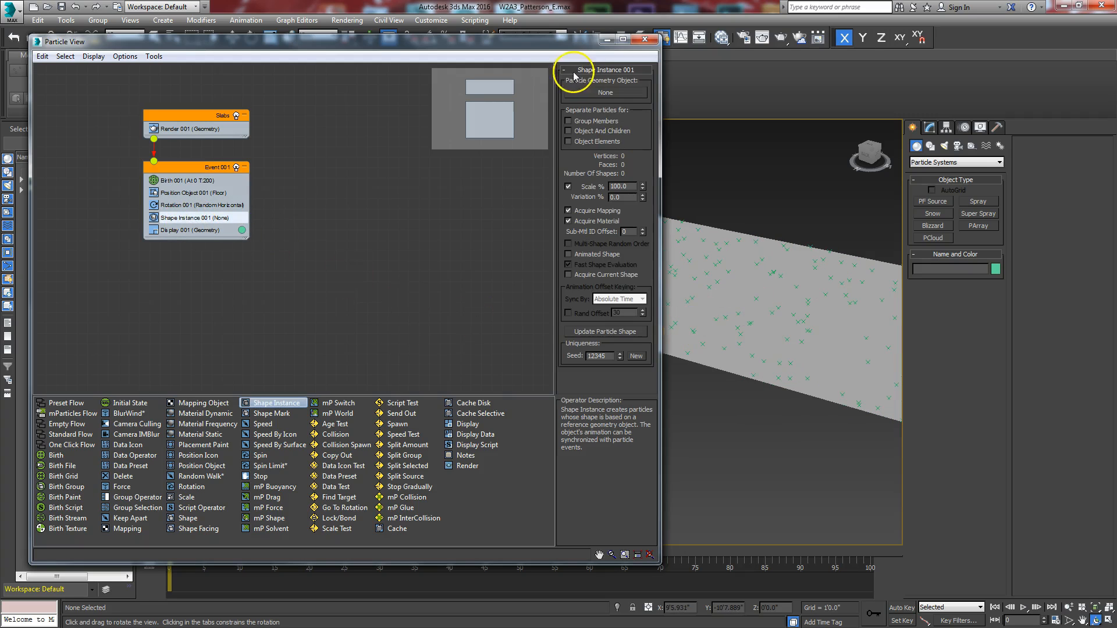
# - Assign the Slabs group in the viewport as the particle geometry object of Shape Instance 001
pyautogui.moveTo(545, 47); pyautogui.dragTo(404, 63)
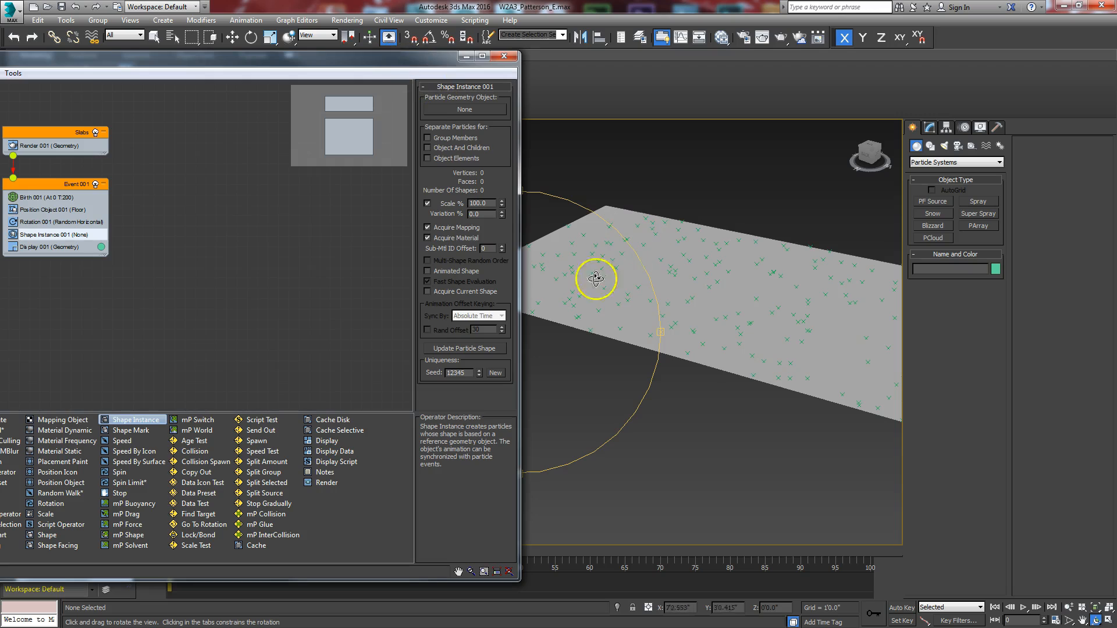
pyautogui.scroll(-5, 585, 386)
pyautogui.scroll(2, 579, 382)
pyautogui.moveTo(578, 382); pyautogui.dragTo(693, 348, button='middle')
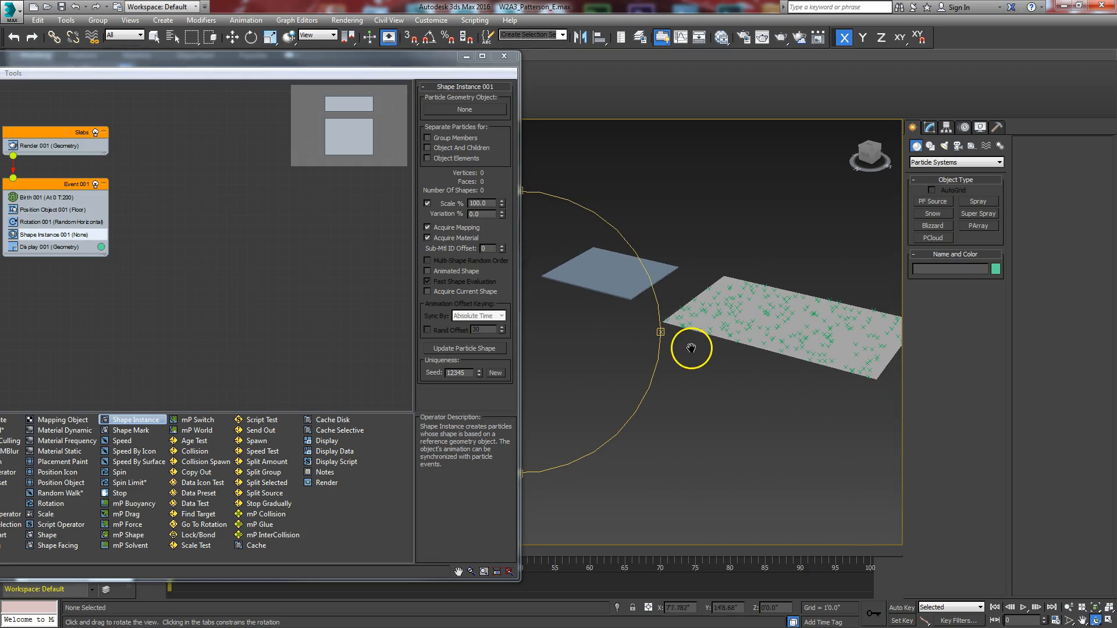
pyautogui.moveTo(384, 63); pyautogui.dragTo(431, 59)
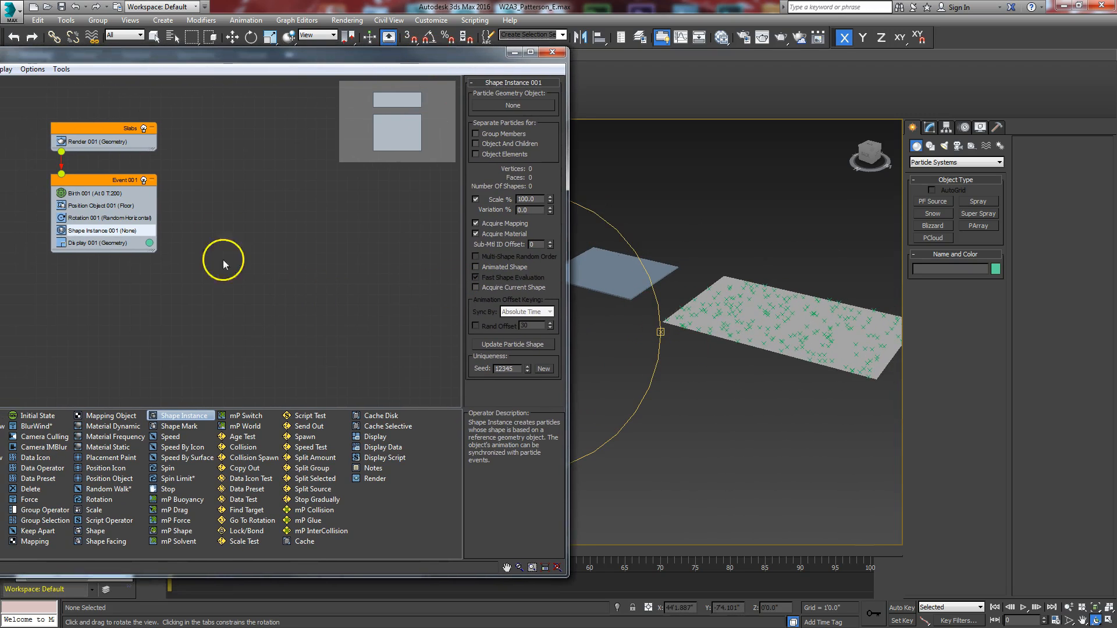
pyautogui.click(507, 107)
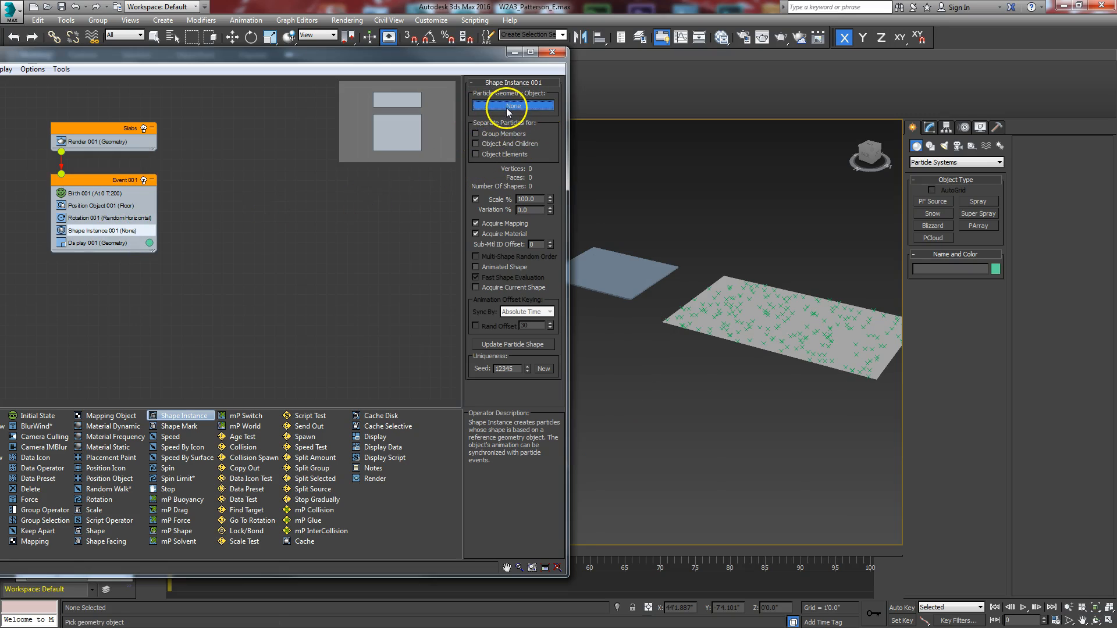
pyautogui.click(611, 264)
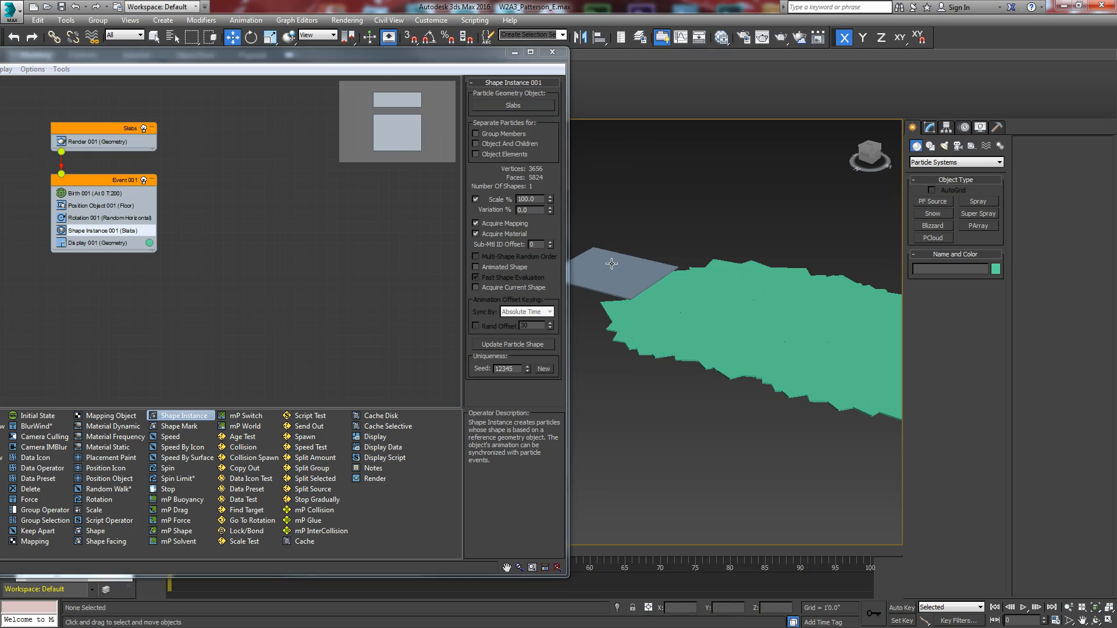
# - Separate the Shape Instance 001 particles by group members so individual slabs scatter over the floor
pyautogui.scroll(3, 709, 427)
pyautogui.moveTo(712, 427); pyautogui.dragTo(689, 468, button='middle')
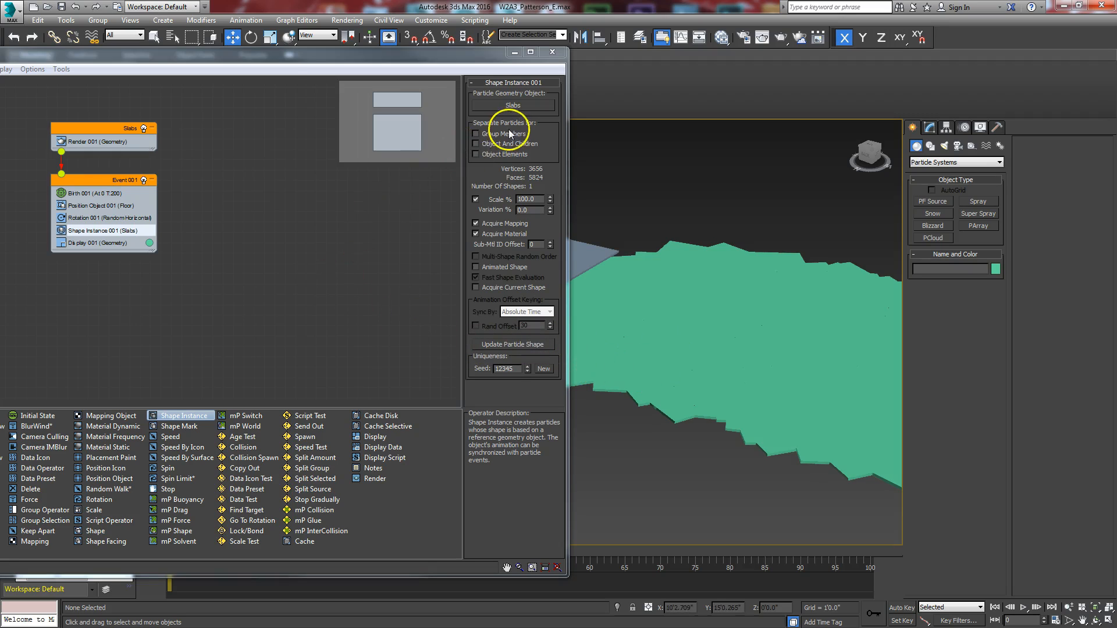
pyautogui.click(476, 134)
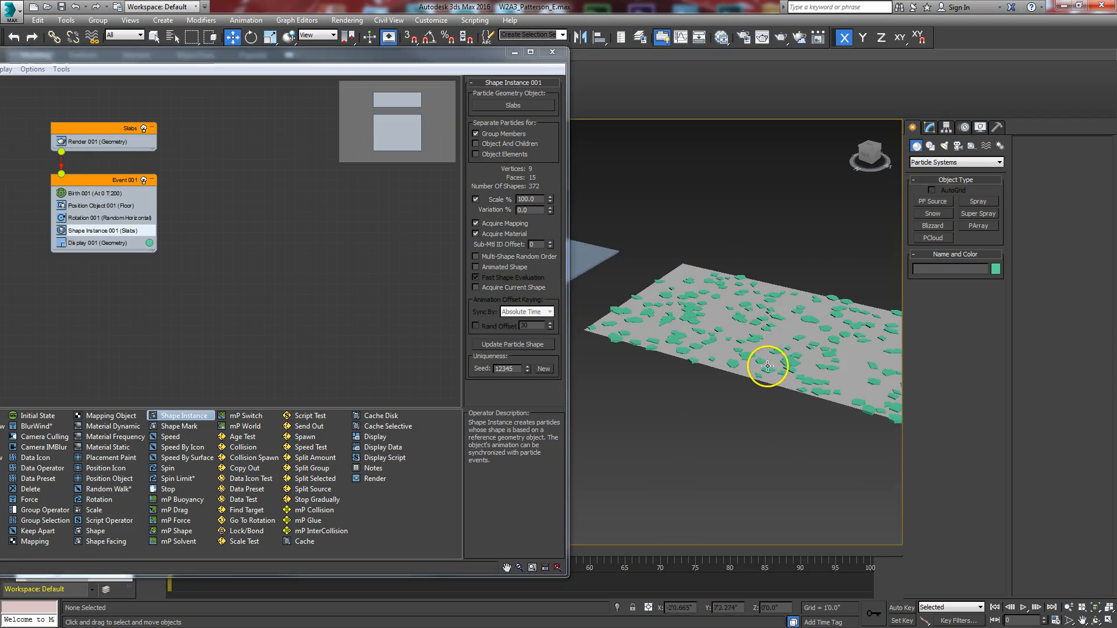
pyautogui.scroll(3, 765, 366)
pyautogui.moveTo(504, 54); pyautogui.dragTo(413, 68)
pyautogui.click(1096, 620)
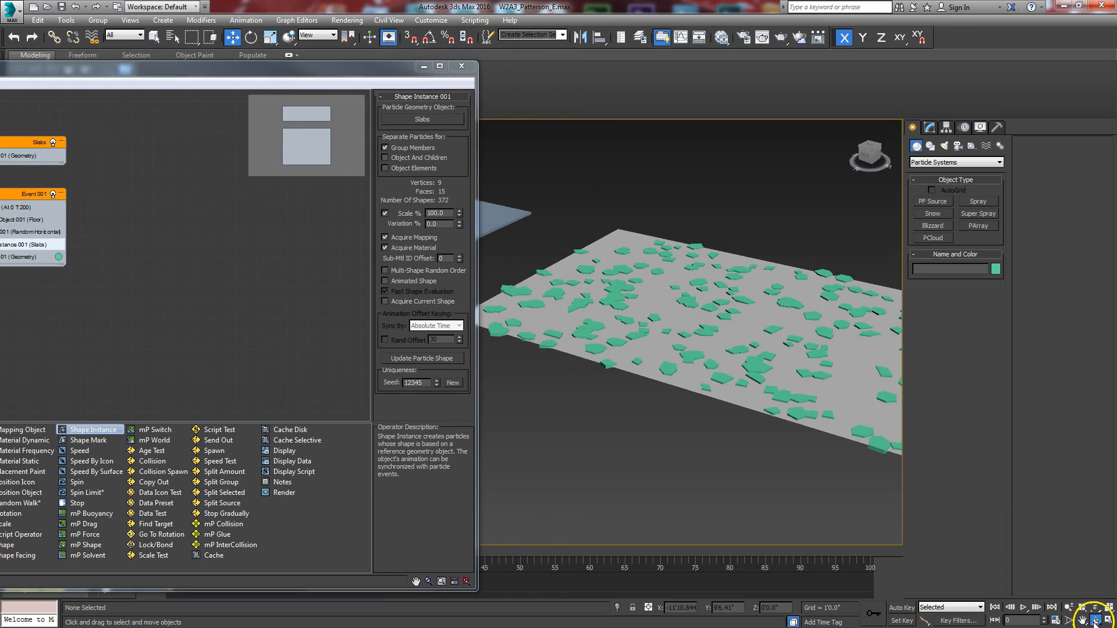
pyautogui.moveTo(618, 365); pyautogui.dragTo(588, 294)
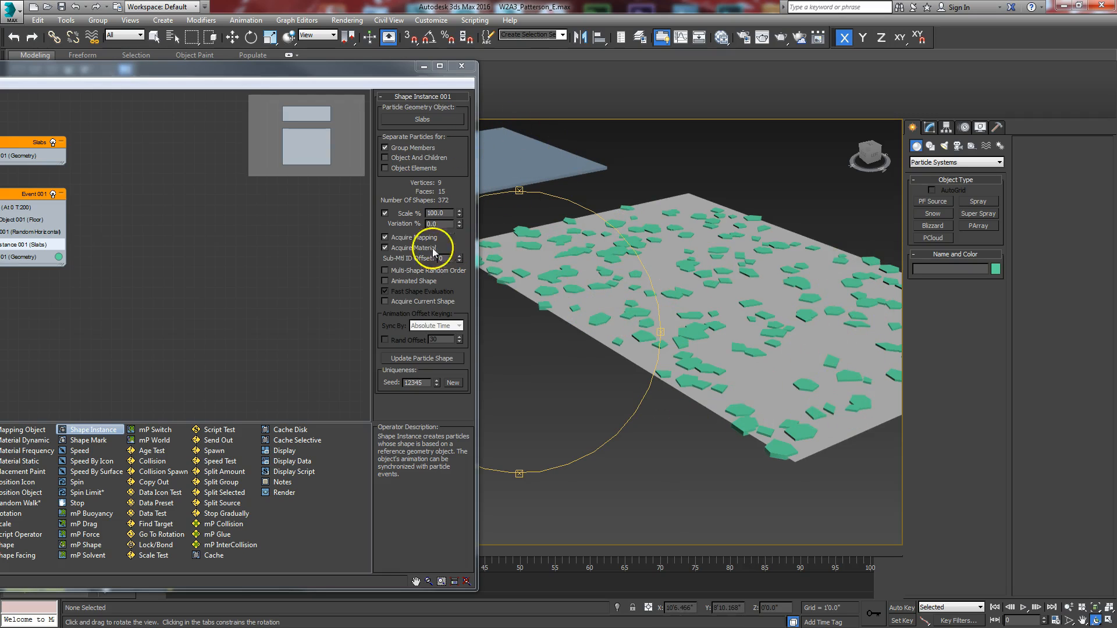
# - Set the Shape Instance 001 scale to 51% with a variation of 54%
pyautogui.moveTo(113, 71); pyautogui.dragTo(201, 33)
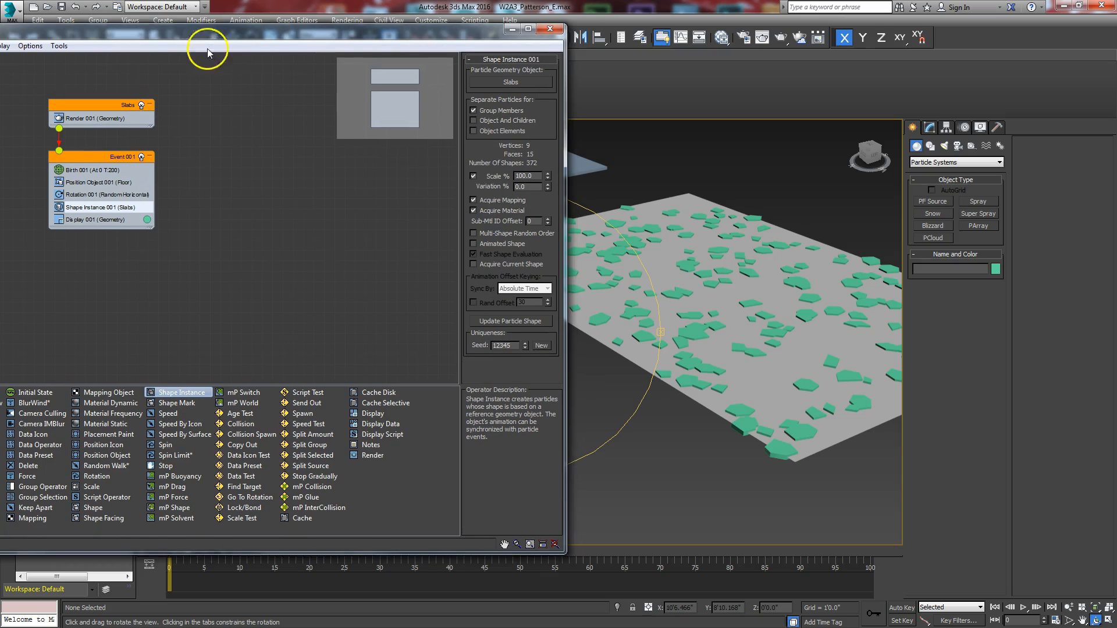
pyautogui.moveTo(488, 47); pyautogui.dragTo(393, 62)
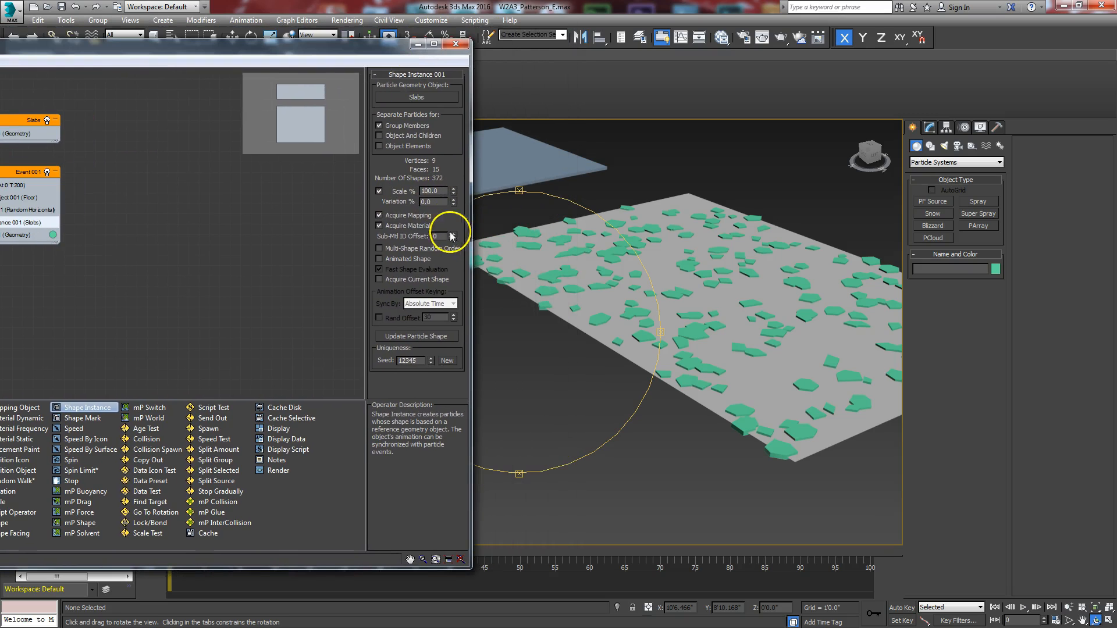
pyautogui.moveTo(207, 46); pyautogui.dragTo(353, 29)
pyautogui.moveTo(456, 25); pyautogui.dragTo(363, 22)
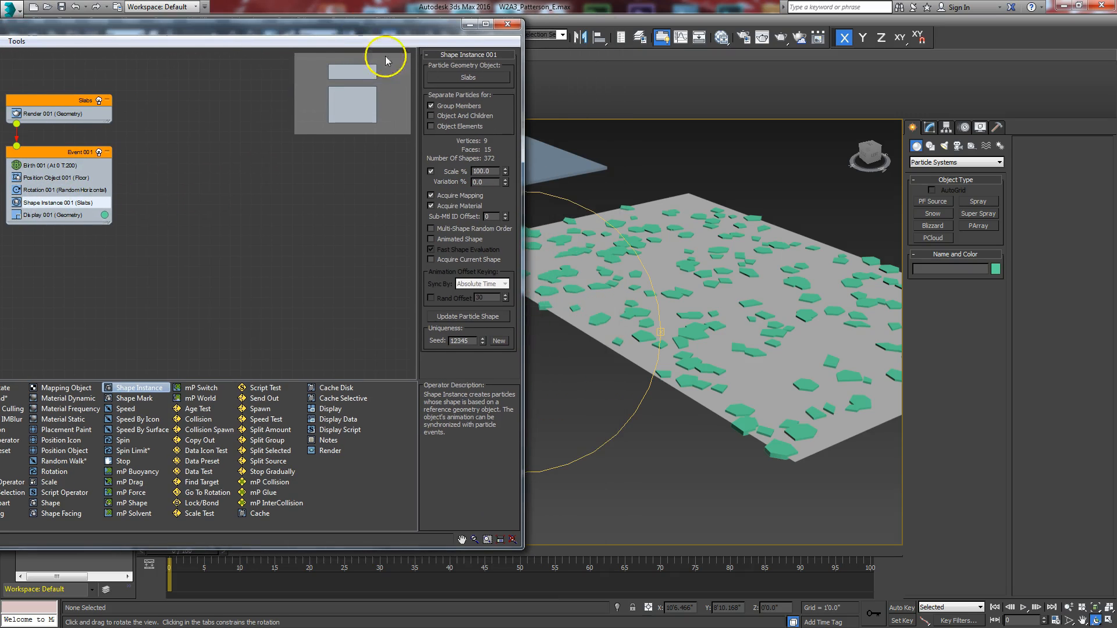
pyautogui.moveTo(504, 173)
pyautogui.mouseDown()
pyautogui.moveTo(506, 185)
pyautogui.moveTo(505, 163)
pyautogui.mouseUp()
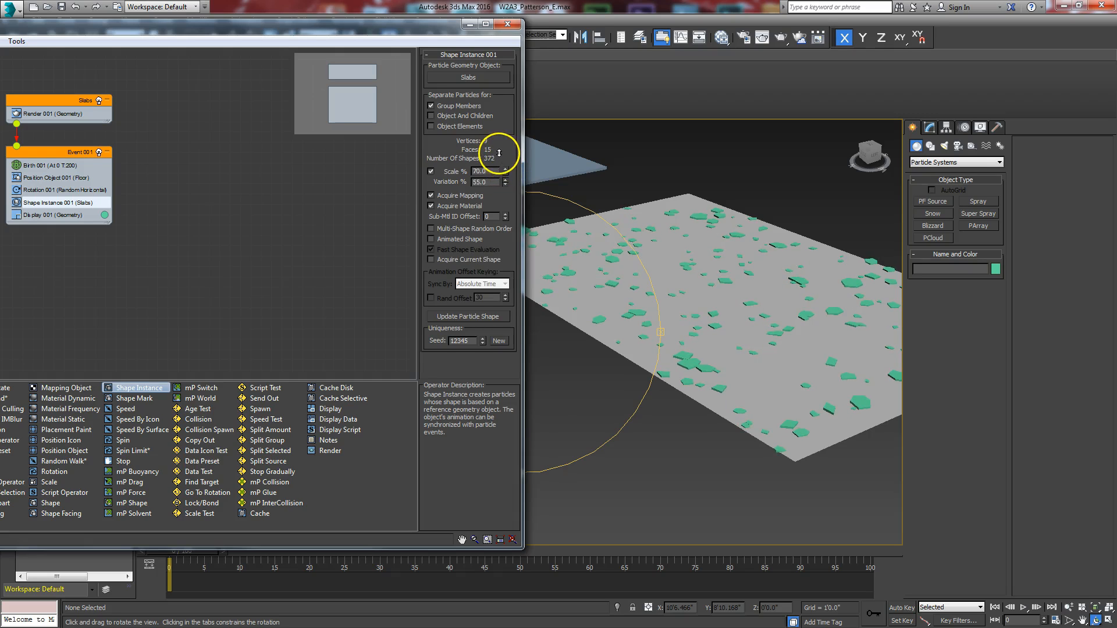
pyautogui.moveTo(641, 295); pyautogui.dragTo(512, 179)
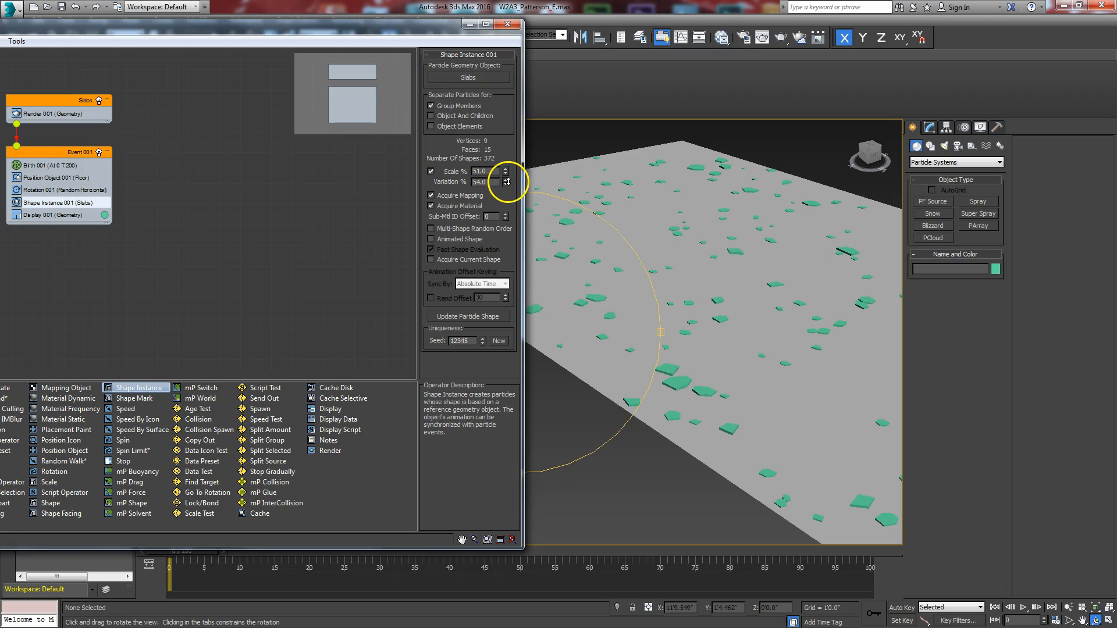
pyautogui.moveTo(628, 319); pyautogui.dragTo(702, 323)
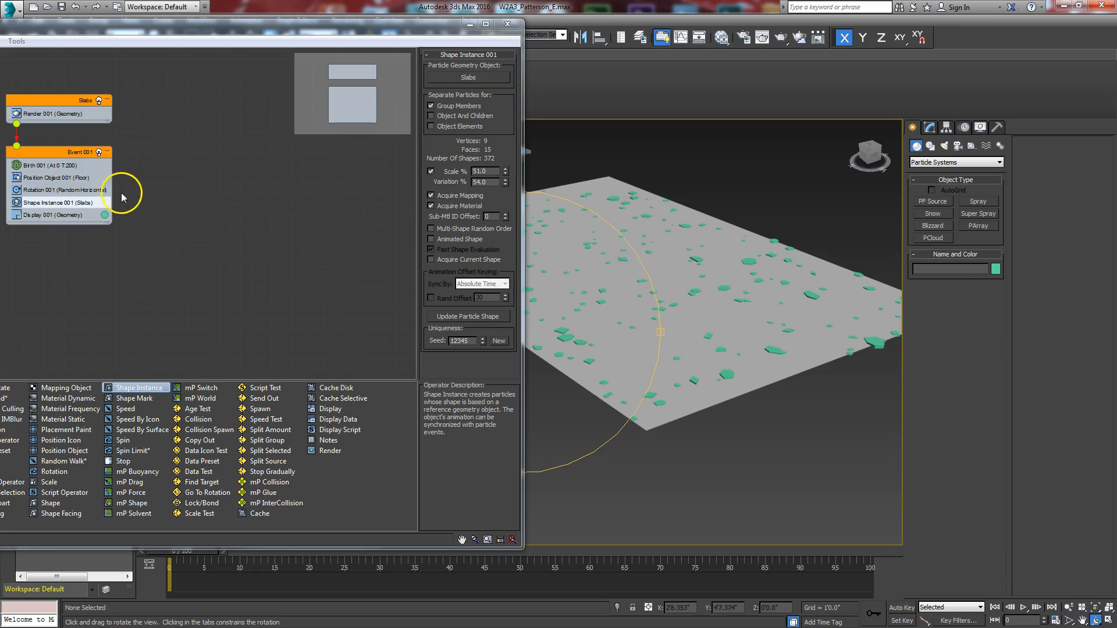
# - Raise the Birth 001 particle amount to 2000 and inspect the slab coverage across the floor
pyautogui.click(51, 166)
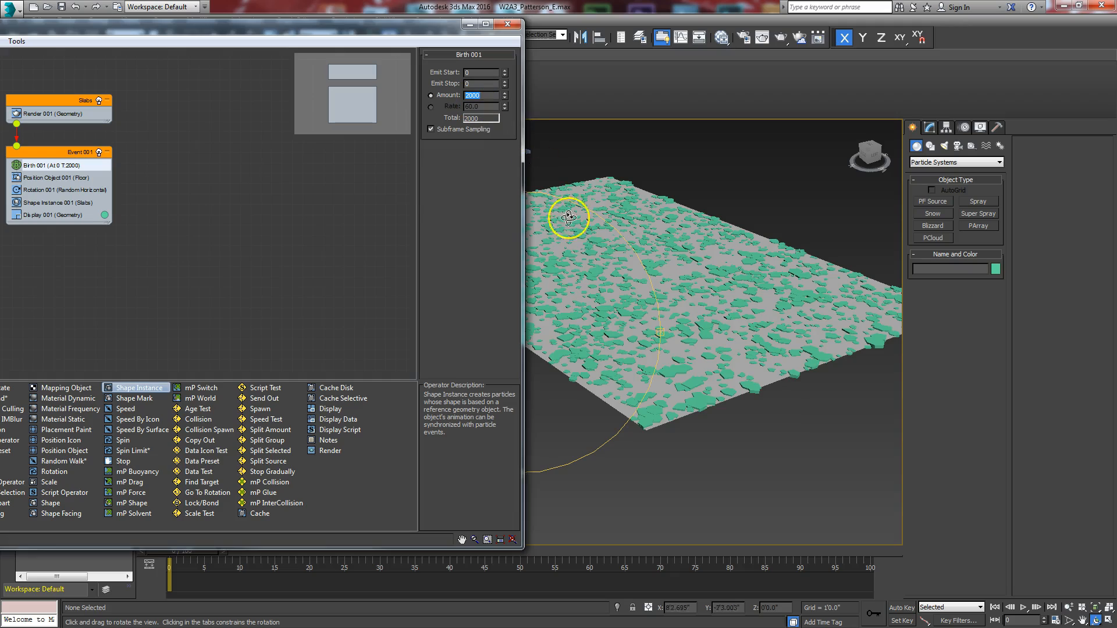
pyautogui.moveTo(578, 291); pyautogui.dragTo(628, 335)
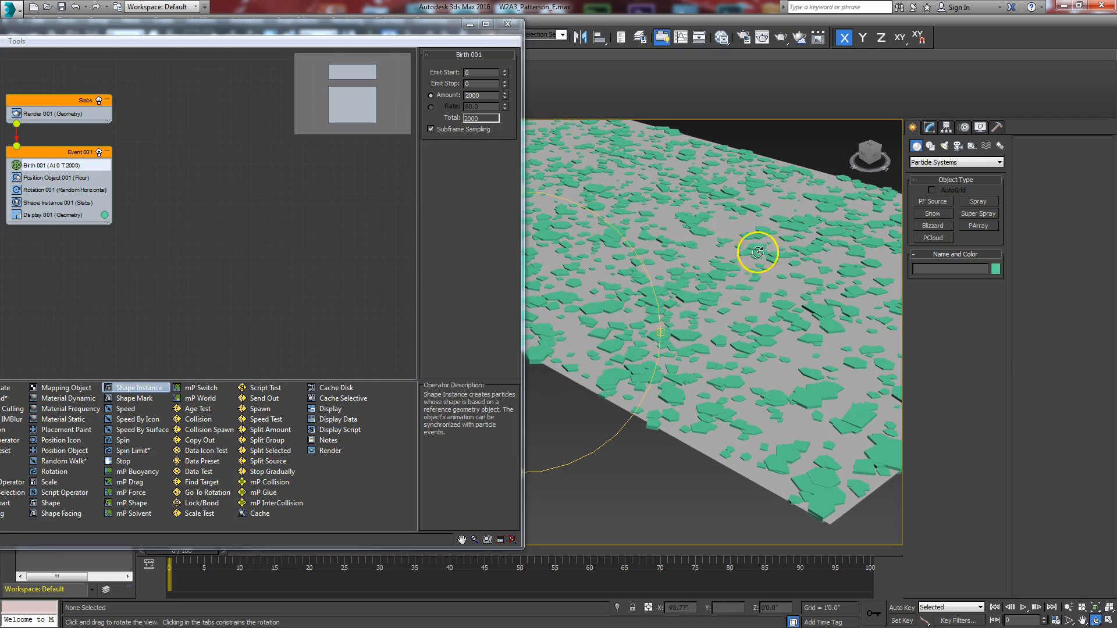
pyautogui.moveTo(630, 317)
pyautogui.mouseDown()
pyautogui.moveTo(606, 301)
pyautogui.moveTo(605, 317)
pyautogui.moveTo(623, 318)
pyautogui.mouseUp()
pyautogui.moveTo(416, 31); pyautogui.dragTo(235, 48)
pyautogui.moveTo(417, 326); pyautogui.dragTo(585, 319)
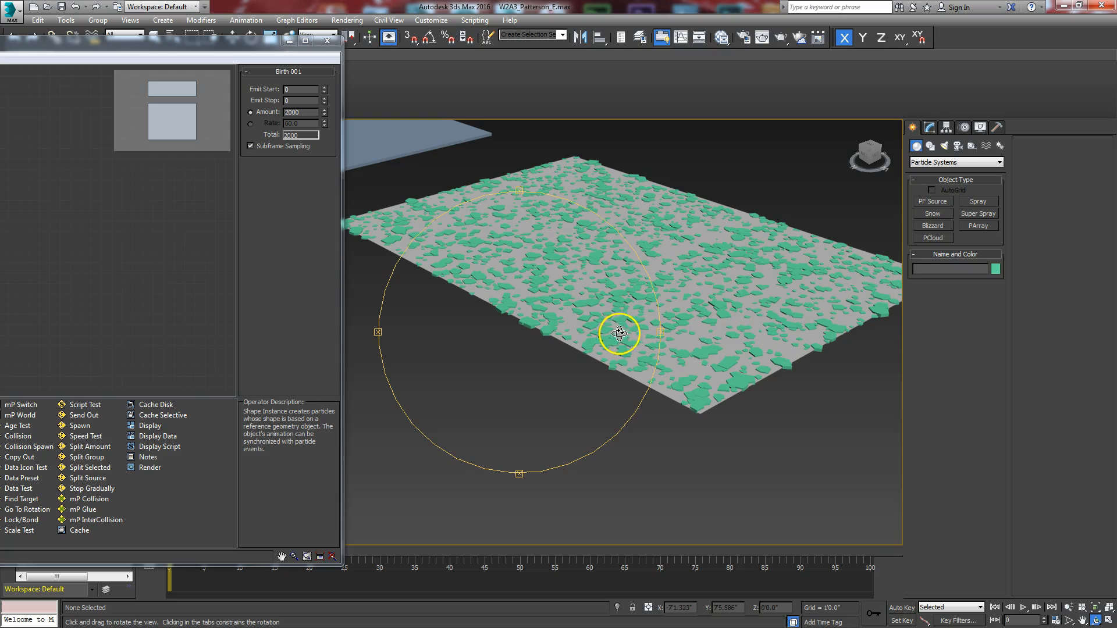
# - Show the Position Object 001 settings, then add a Standard material node above Material #4 in the Slate Material Editor
pyautogui.moveTo(244, 49); pyautogui.dragTo(588, 53)
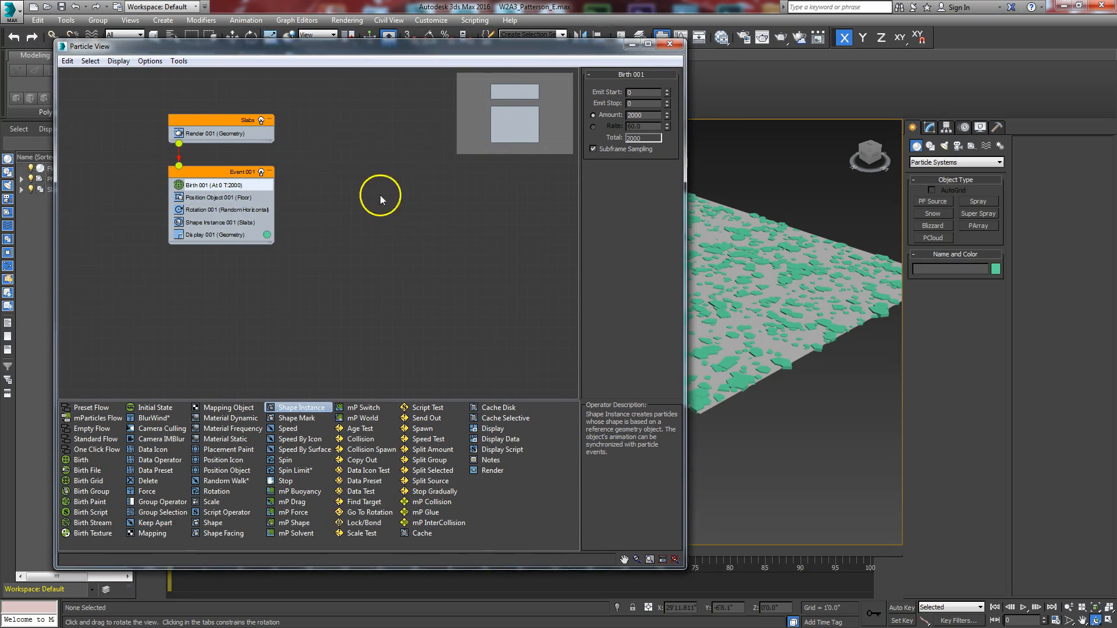
pyautogui.click(199, 199)
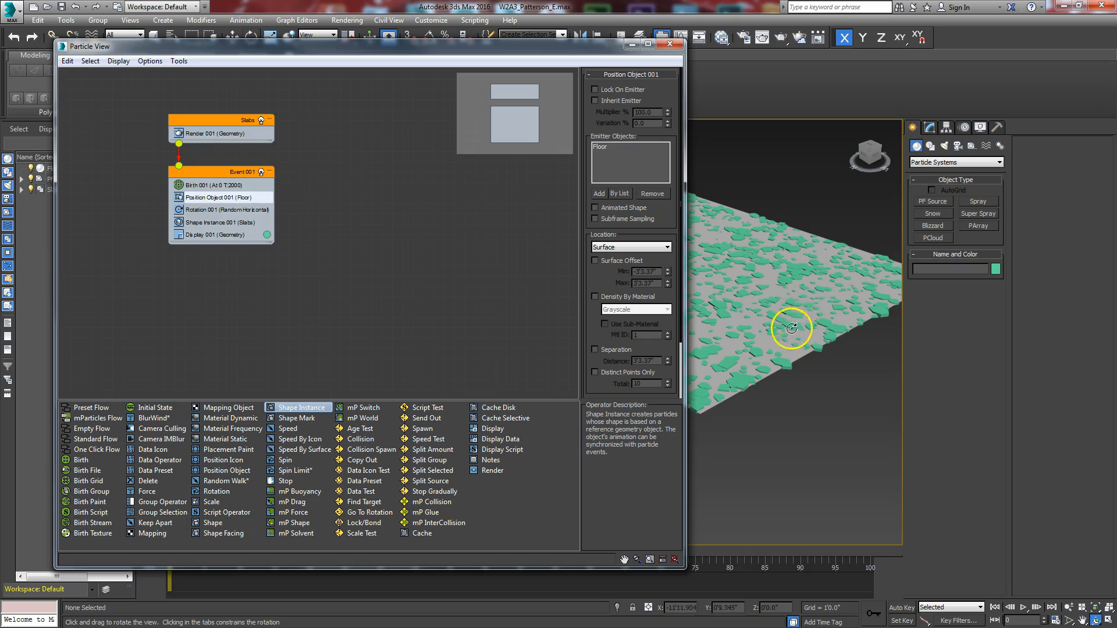
pyautogui.moveTo(545, 46); pyautogui.dragTo(0, 156)
pyautogui.click(720, 39)
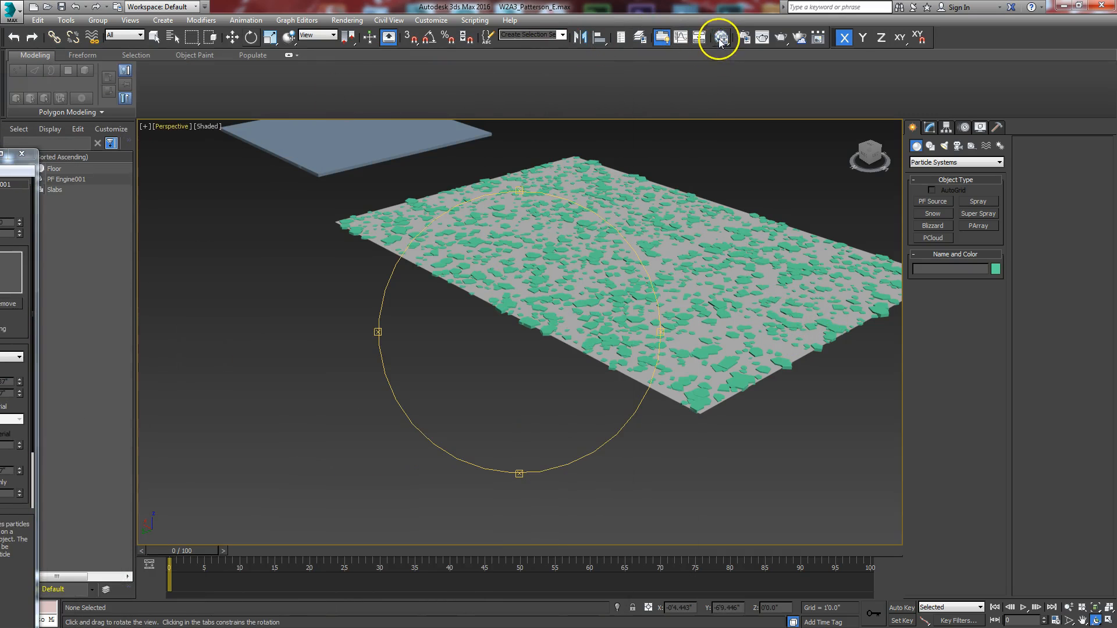
pyautogui.moveTo(125, 112); pyautogui.dragTo(499, 61)
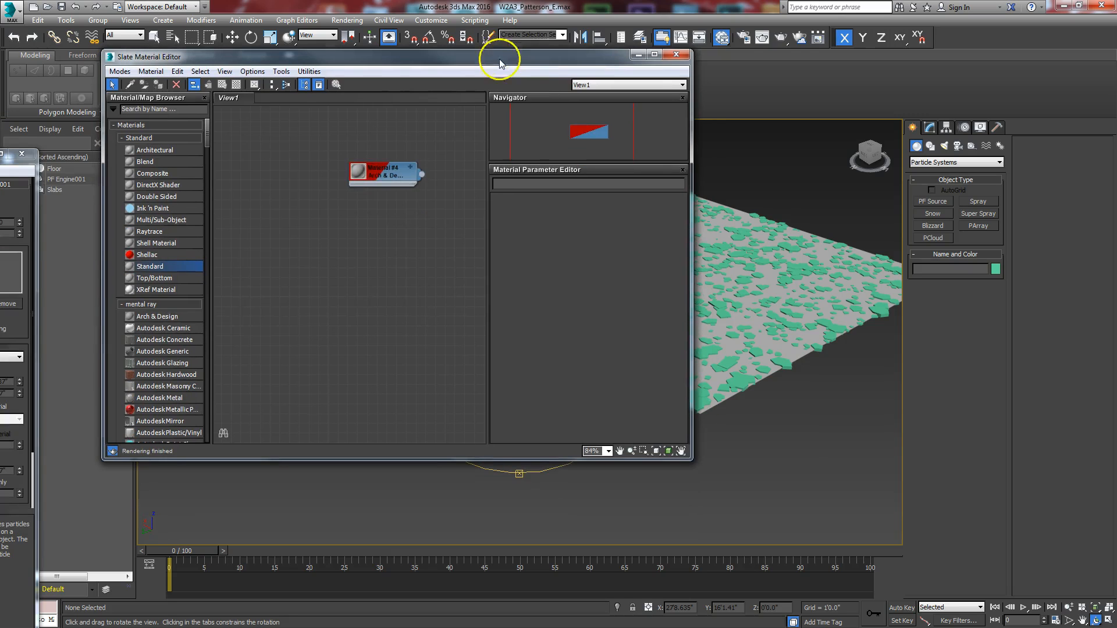
pyautogui.moveTo(391, 171); pyautogui.dragTo(332, 365)
pyautogui.moveTo(167, 272); pyautogui.dragTo(375, 189)
pyautogui.moveTo(566, 56); pyautogui.dragTo(466, 69)
# - Select the Floor object, assign the new Standard material to it and open the material's parameters
pyautogui.rightClick(758, 417)
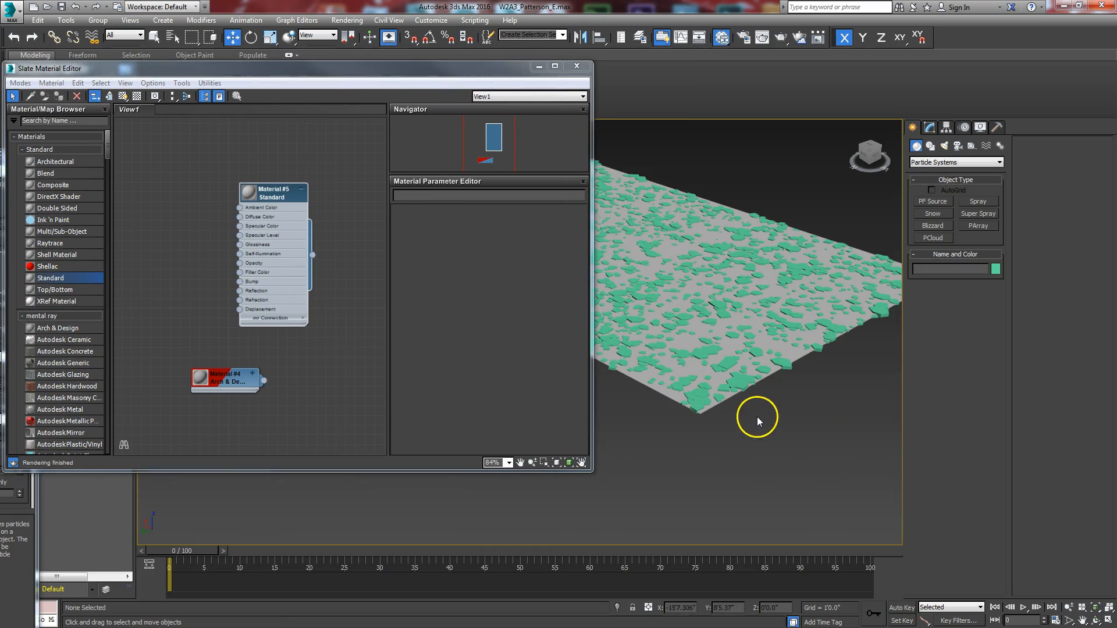
pyautogui.click(804, 354)
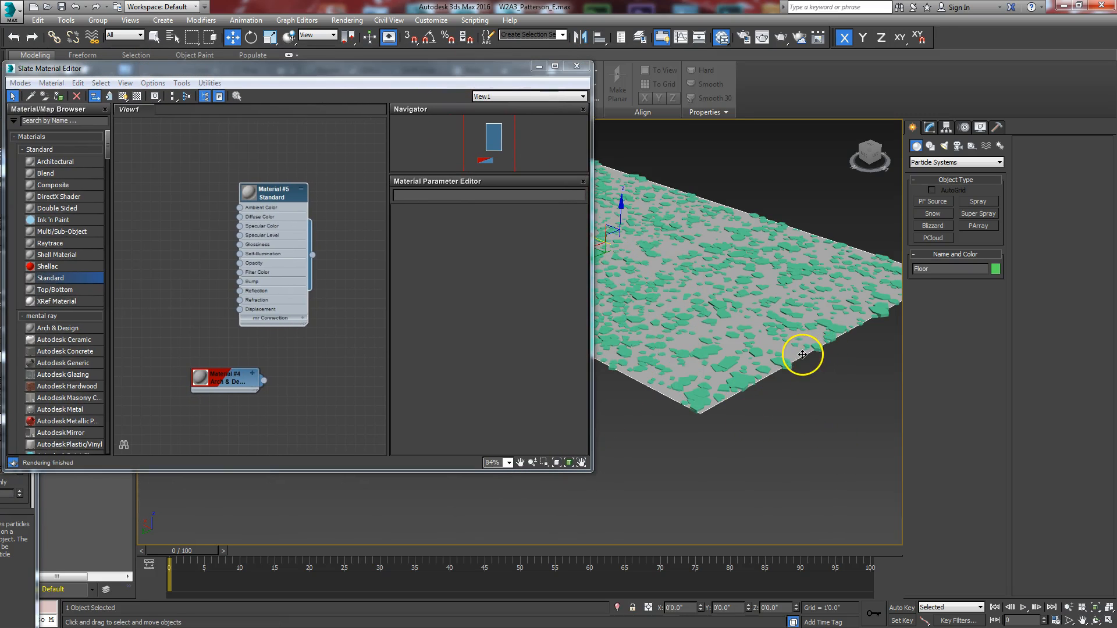
pyautogui.moveTo(298, 199); pyautogui.dragTo(327, 200)
pyautogui.rightClick(301, 194)
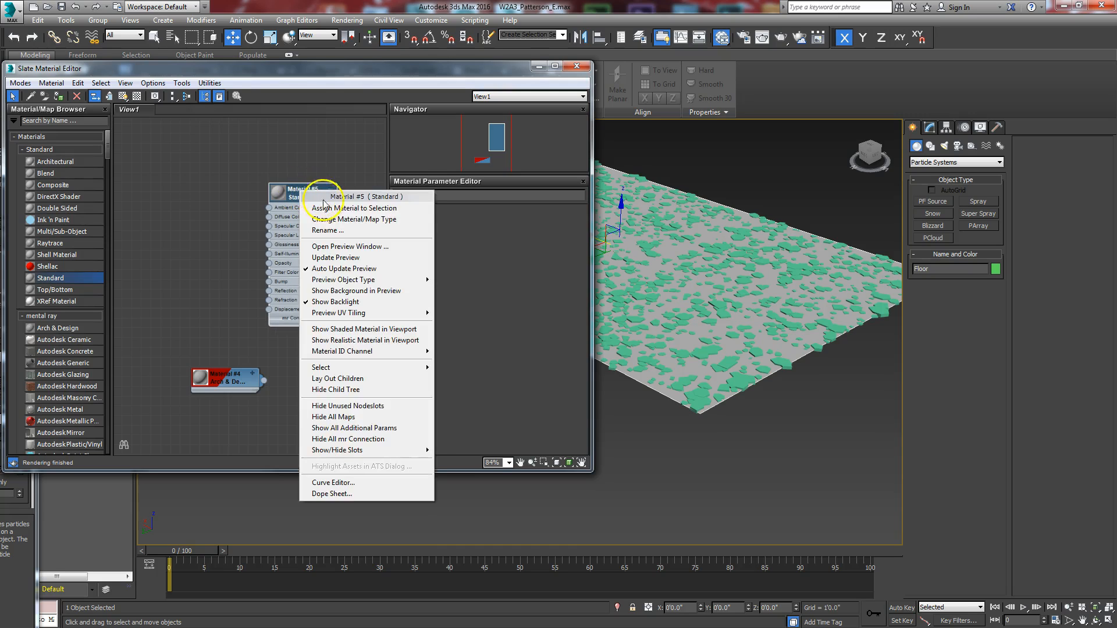
pyautogui.click(318, 199)
pyautogui.doubleClick(301, 196)
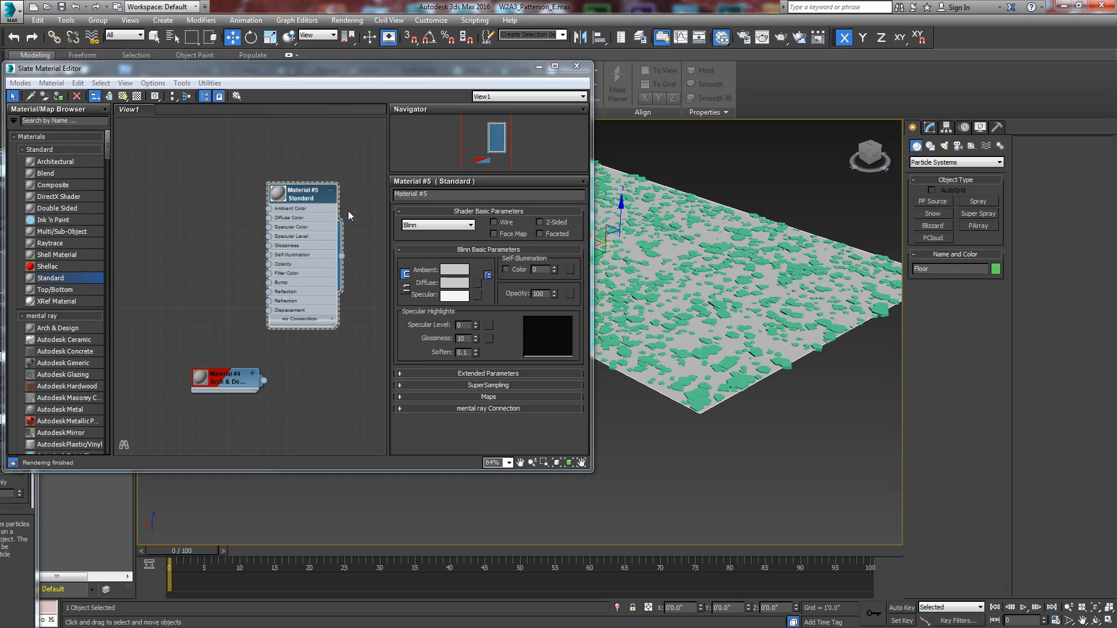
pyautogui.press('s')
pyautogui.press('l')
pyautogui.press('a')
pyautogui.press('b')
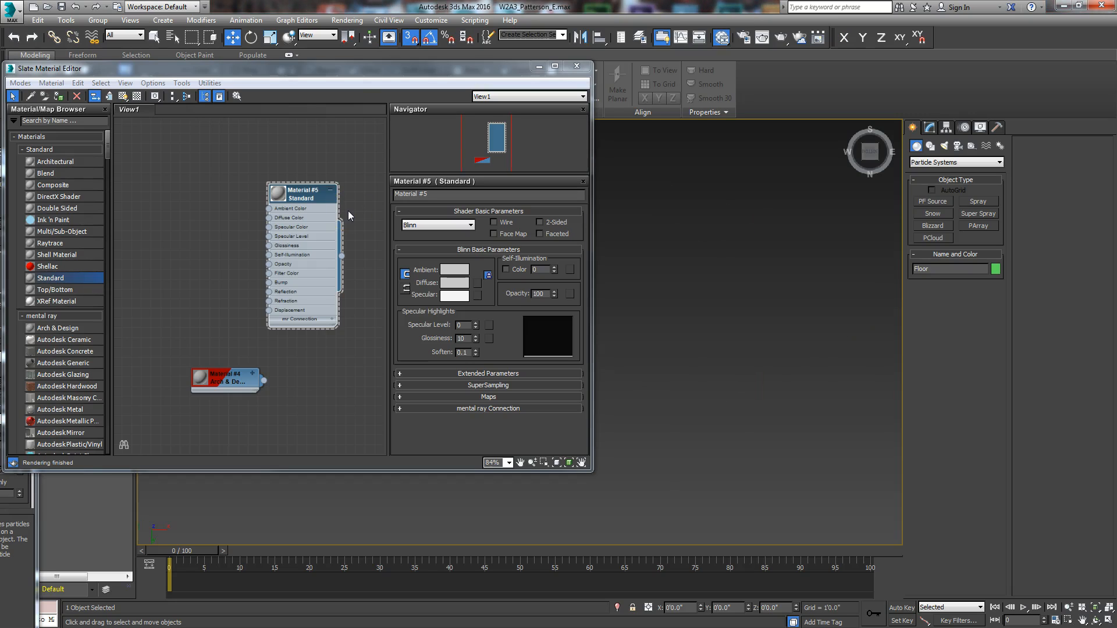
pyautogui.press('s')
pyautogui.press('c')
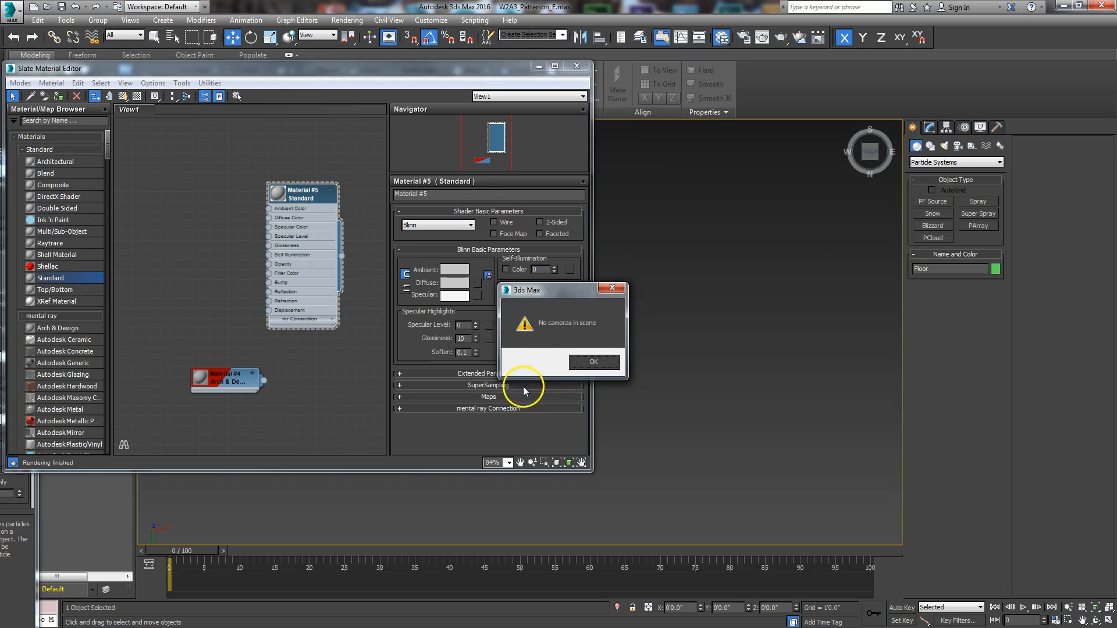
pyautogui.click(593, 362)
# - Rename the Floor's Standard material to Slab_Scatter
pyautogui.moveTo(443, 198); pyautogui.dragTo(370, 212)
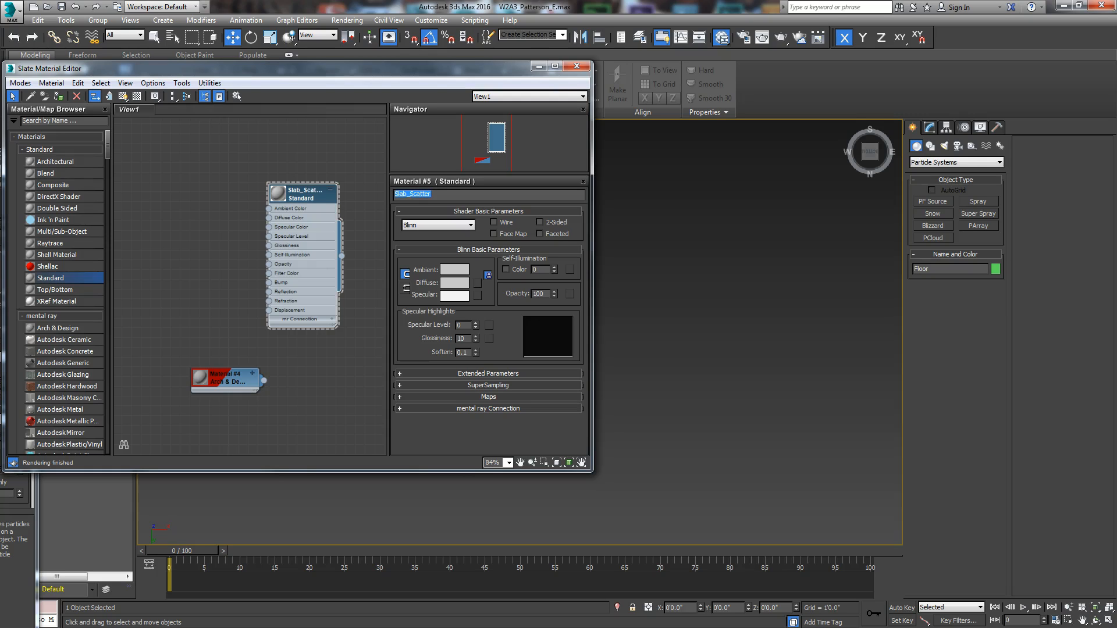
# - Frame the Floor and switch the viewport to an angled Perspective view of the scattered slabs
pyautogui.moveTo(417, 73); pyautogui.dragTo(287, 332)
pyautogui.click(1095, 608)
pyautogui.click(1096, 620)
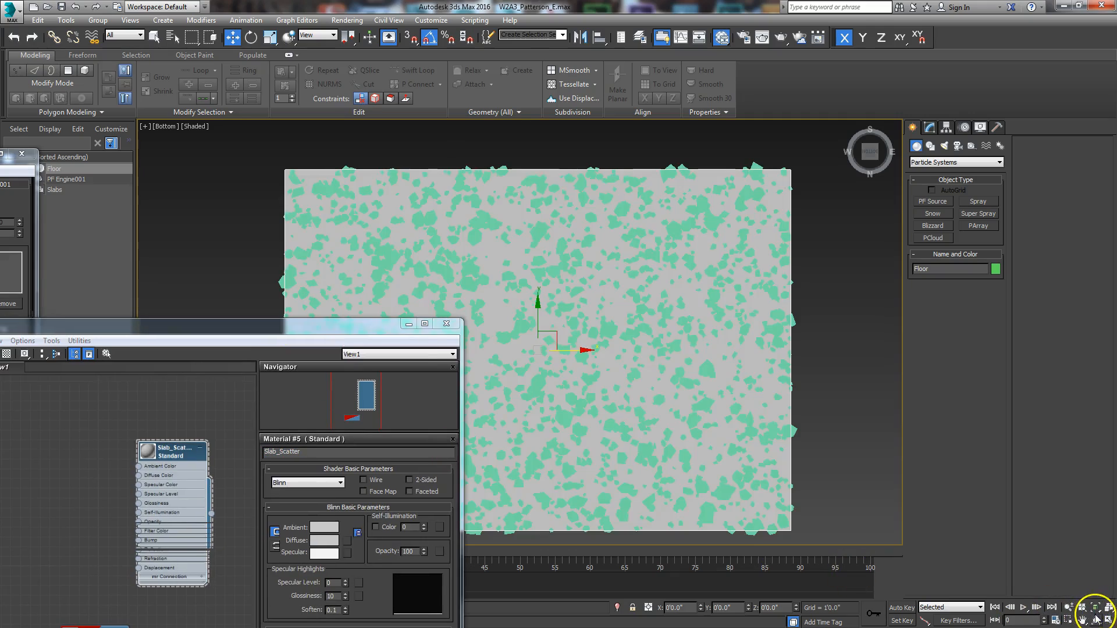
pyautogui.moveTo(654, 382); pyautogui.dragTo(473, 303)
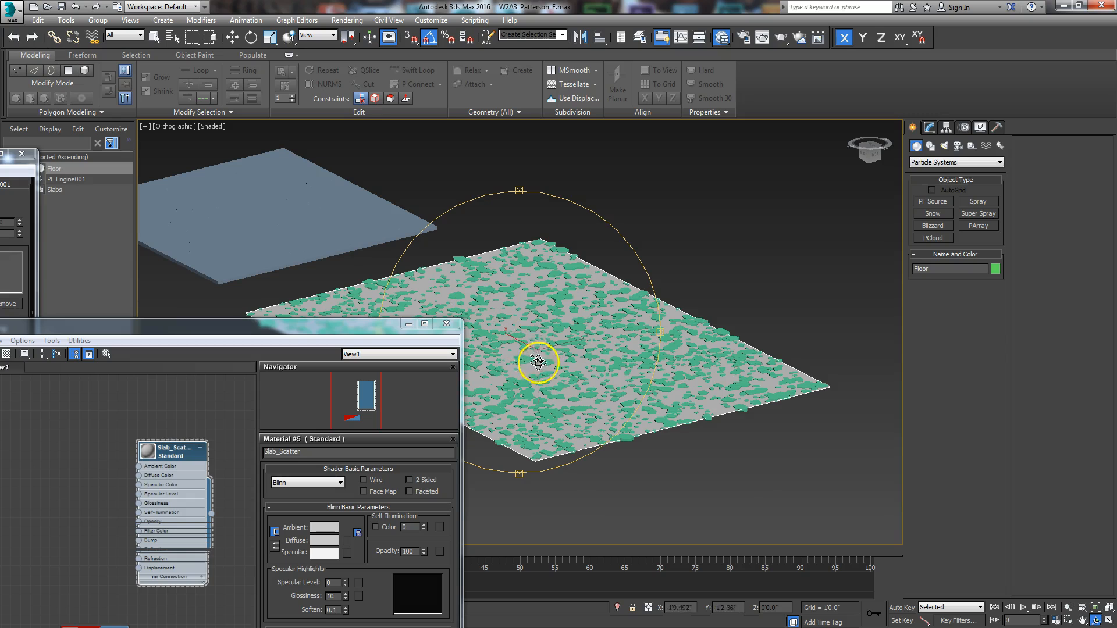
pyautogui.press('p')
pyautogui.moveTo(546, 368); pyautogui.dragTo(673, 337)
pyautogui.moveTo(245, 322); pyautogui.dragTo(357, 194)
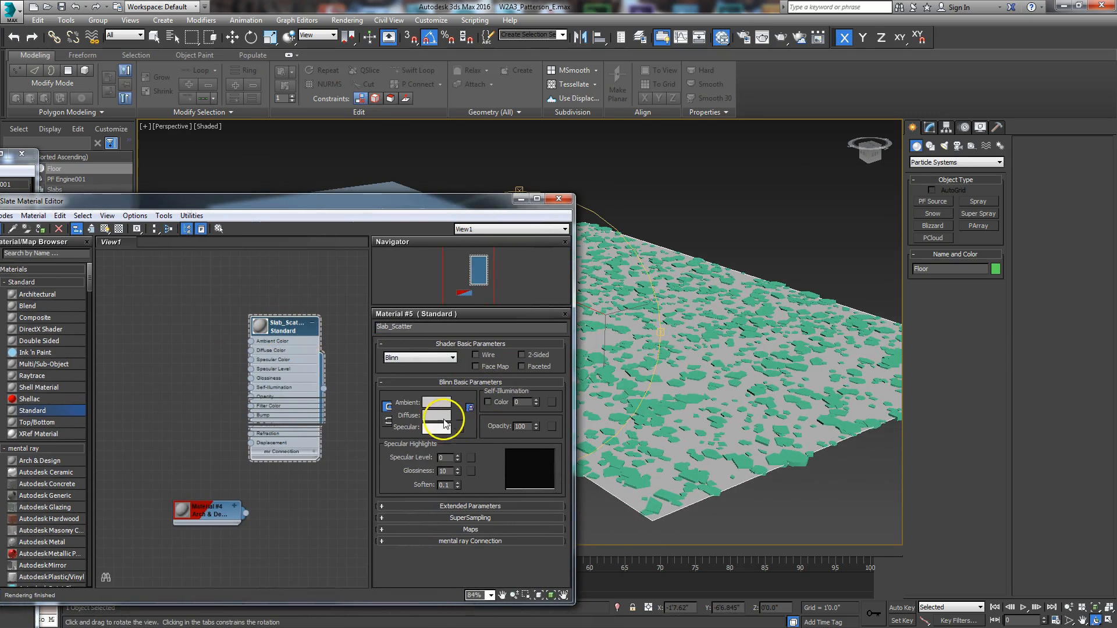
pyautogui.click(444, 418)
pyautogui.click(454, 104)
pyautogui.moveTo(477, 160); pyautogui.dragTo(481, 103)
pyautogui.click(601, 174)
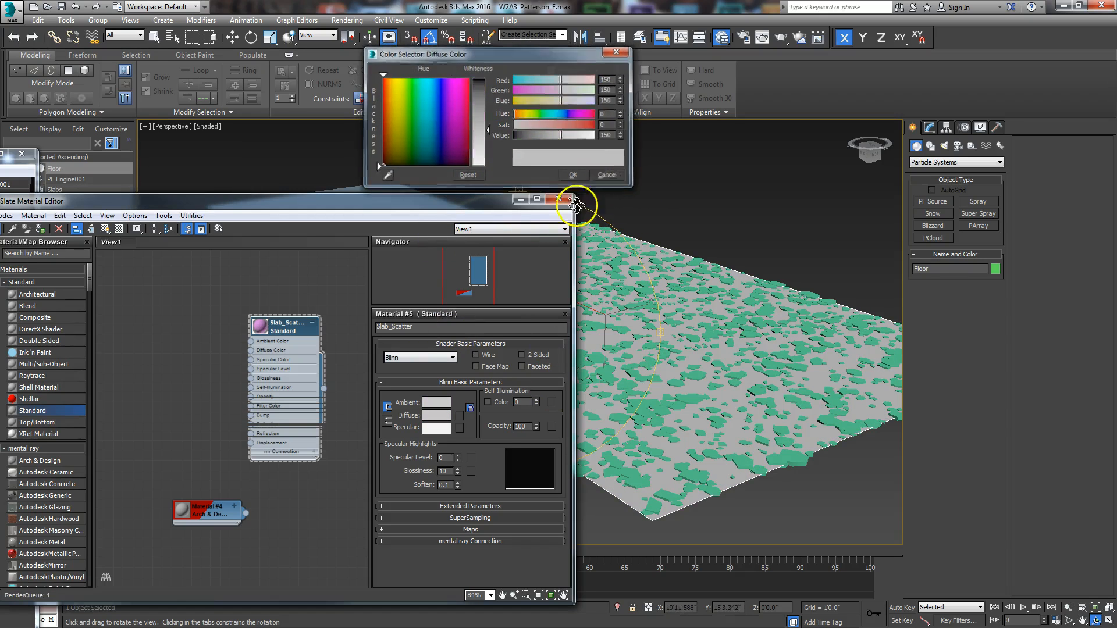
# - Connect a new Checker map to the Diffuse Color of the Slab_Scatter material and open the map's parameters
pyautogui.moveTo(285, 324); pyautogui.dragTo(295, 296)
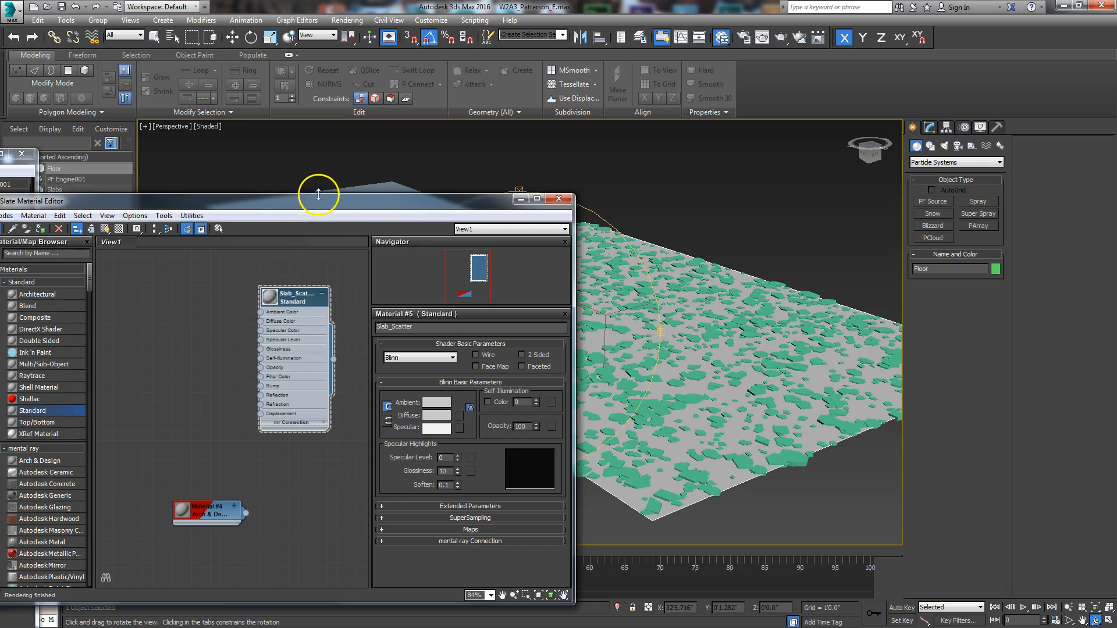
pyautogui.moveTo(290, 309); pyautogui.dragTo(301, 299)
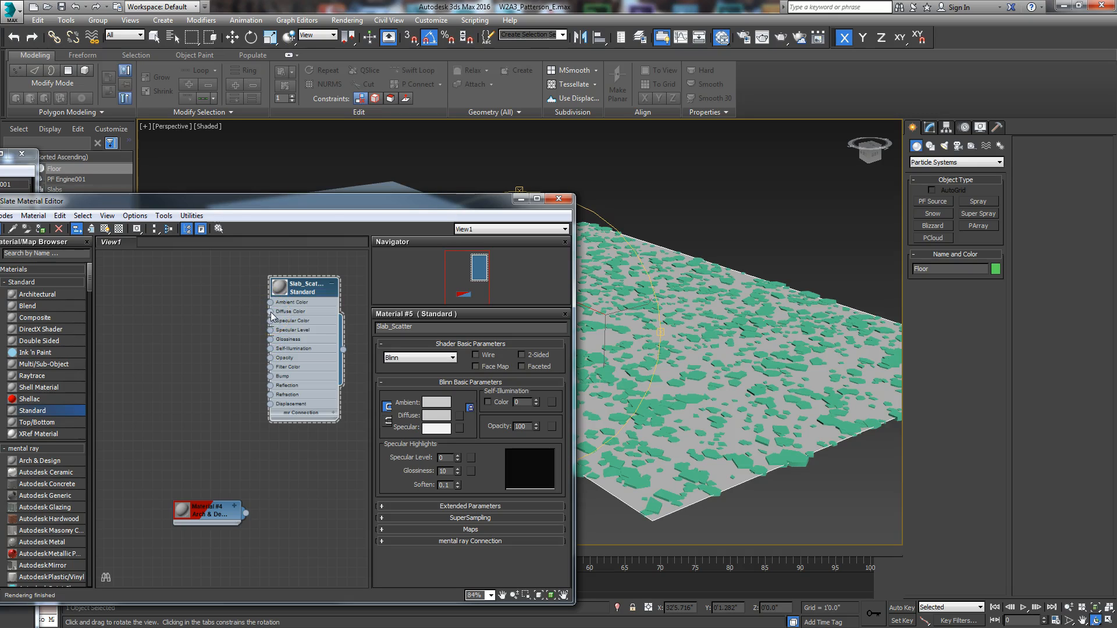
pyautogui.moveTo(271, 311); pyautogui.dragTo(204, 317)
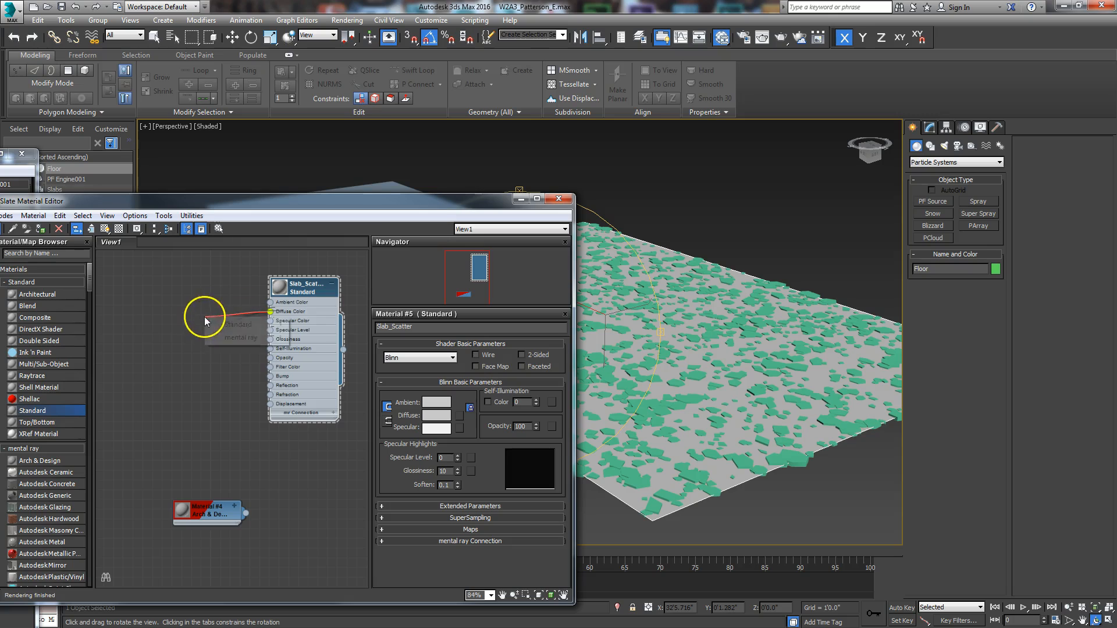
pyautogui.moveTo(227, 326)
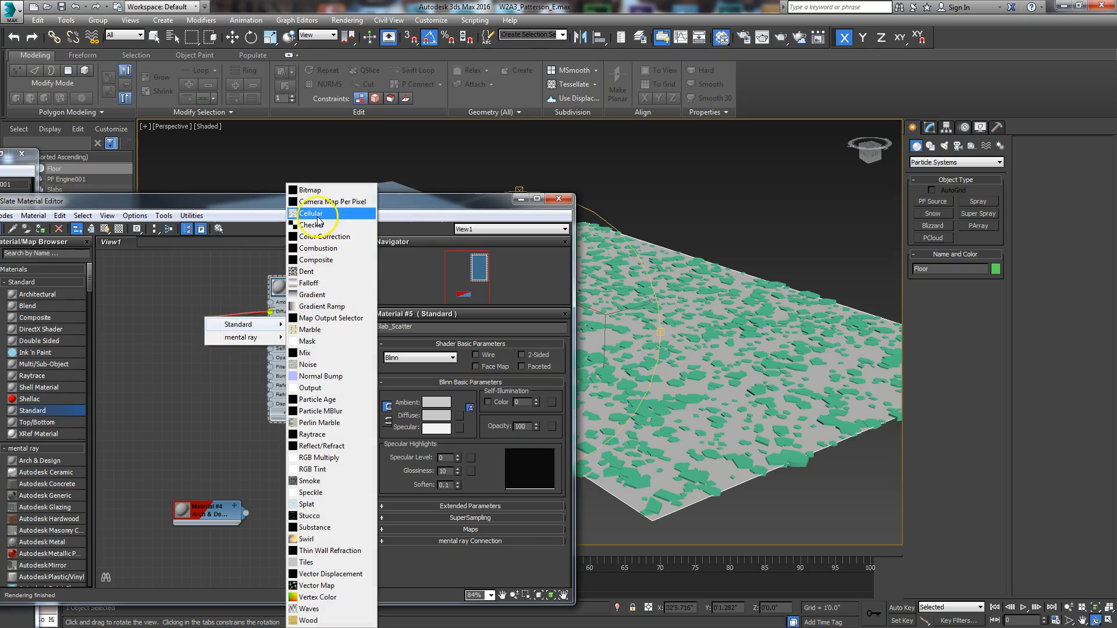
pyautogui.click(317, 227)
pyautogui.doubleClick(216, 317)
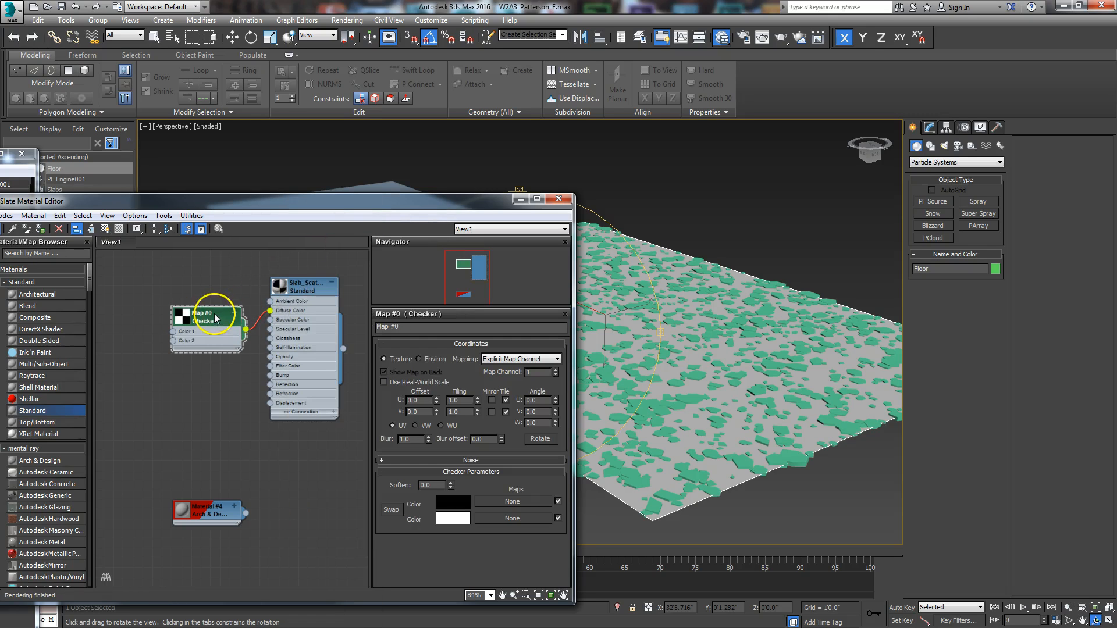
# - Show the Checker map shaded in the viewport and clear the Slate Material Editor away from the floor
pyautogui.click(105, 229)
pyautogui.moveTo(409, 202); pyautogui.dragTo(254, 175)
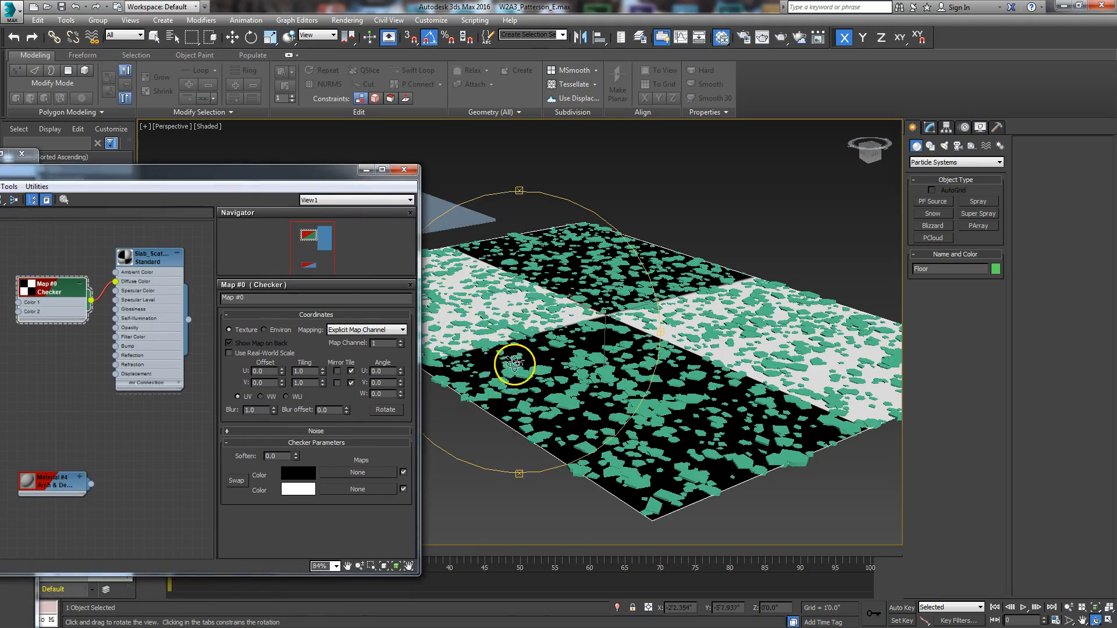
pyautogui.press('z')
pyautogui.moveTo(601, 365); pyautogui.dragTo(529, 353)
pyautogui.moveTo(317, 182); pyautogui.dragTo(375, 142)
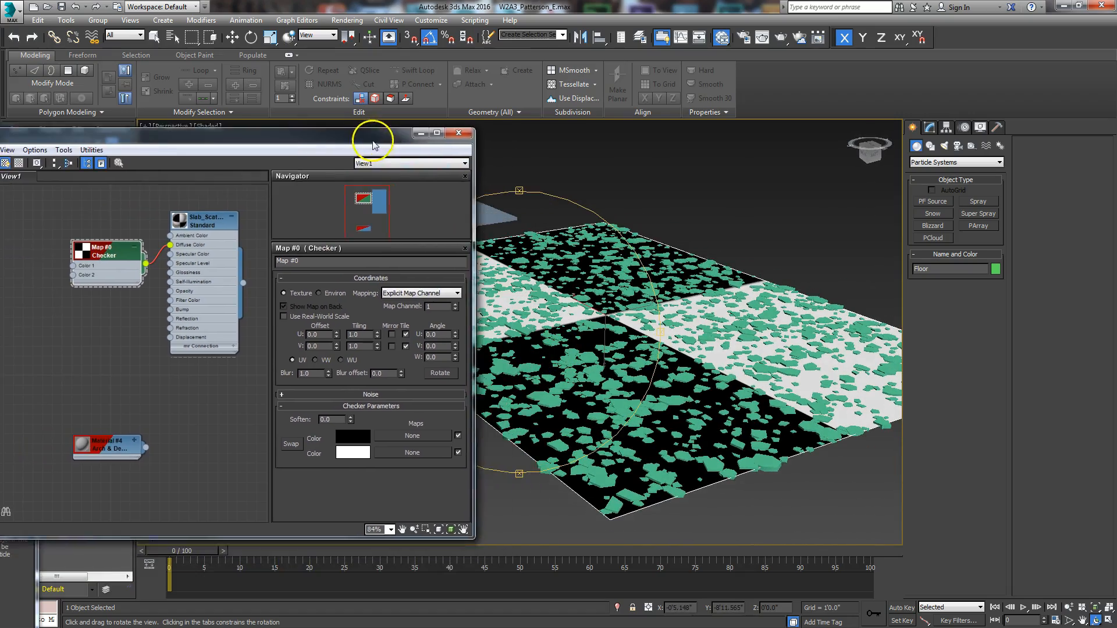
pyautogui.press('w')
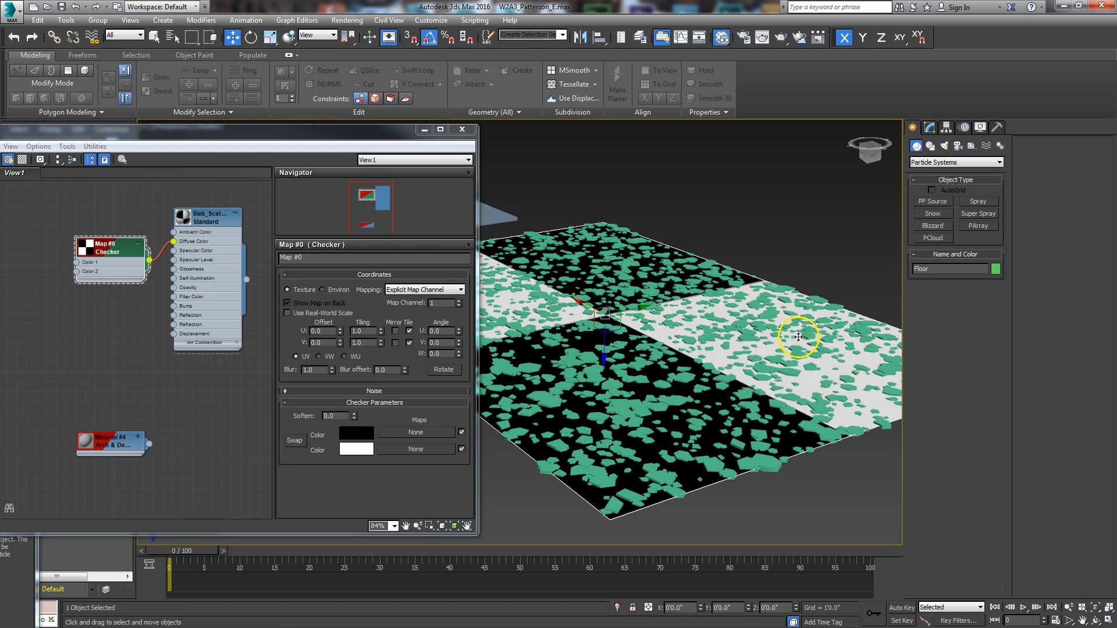
pyautogui.moveTo(256, 130); pyautogui.dragTo(0, 213)
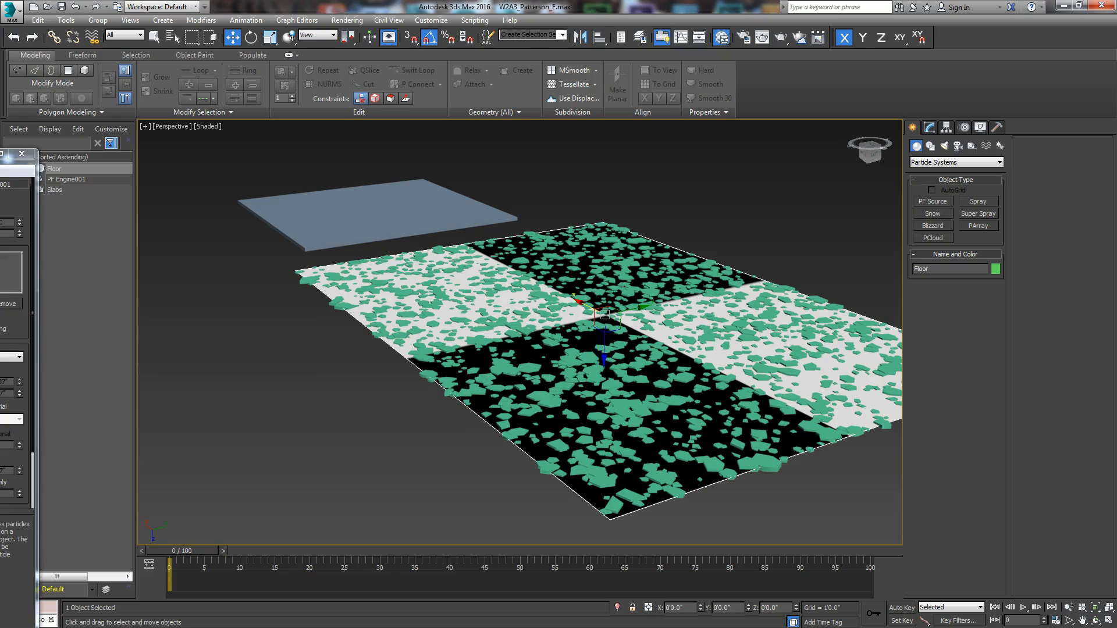
# - Enable Density By Material with Grayscale for the Position Object 001 operator in Particle View
pyautogui.moveTo(0, 153); pyautogui.dragTo(422, 57)
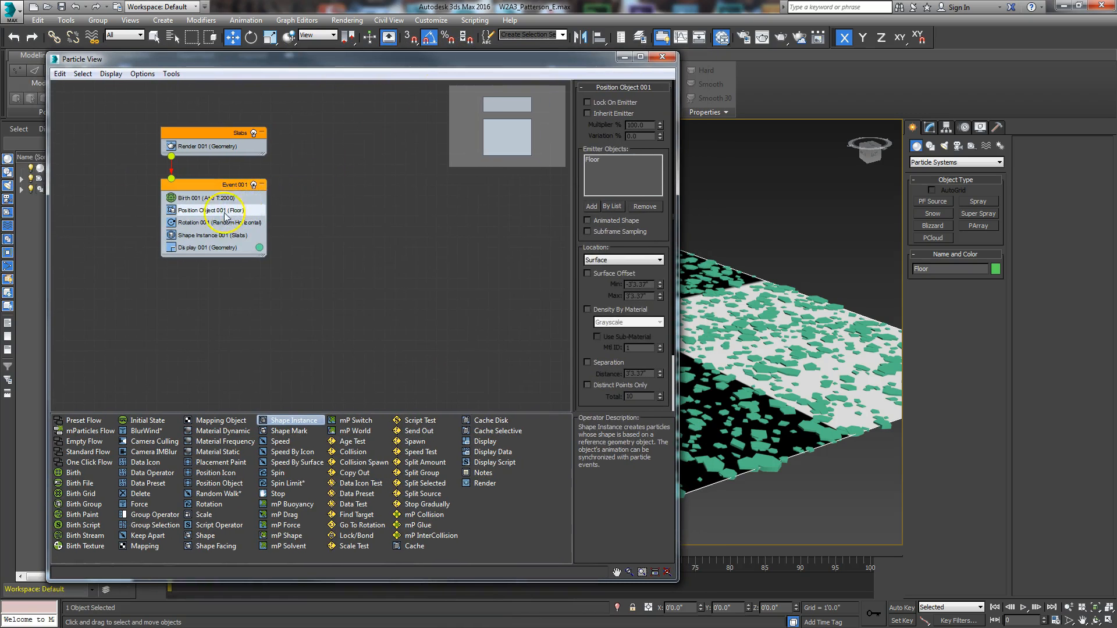
pyautogui.click(207, 223)
pyautogui.click(206, 211)
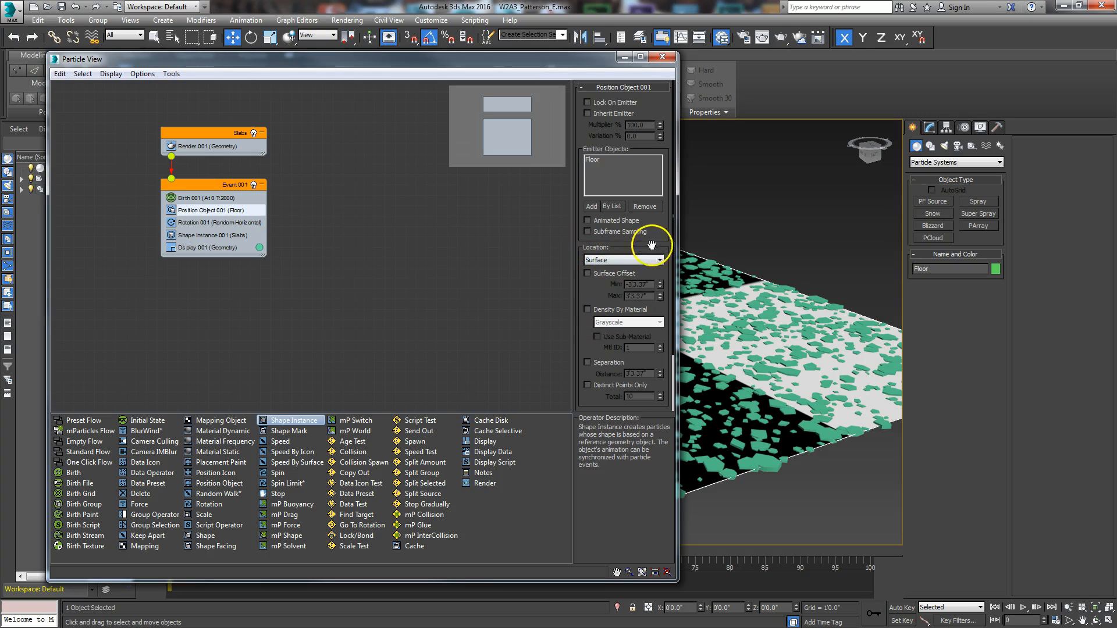
pyautogui.click(586, 309)
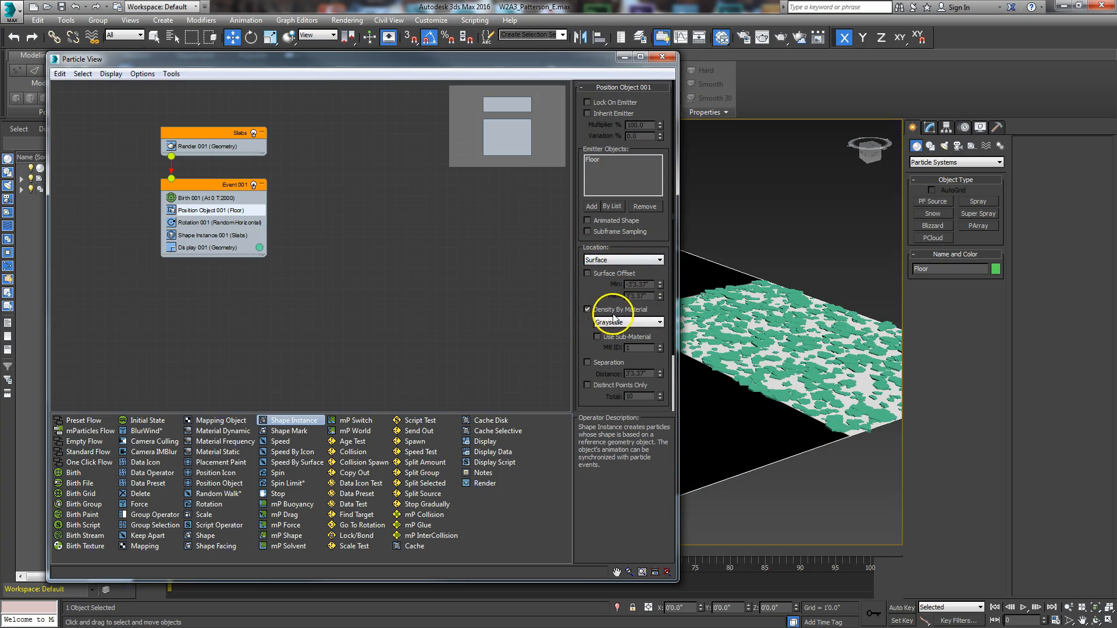
# - Examine how the slabs are distributed across the floor's black and white checker squares, then minimize Particle View
pyautogui.moveTo(571, 63); pyautogui.dragTo(303, 83)
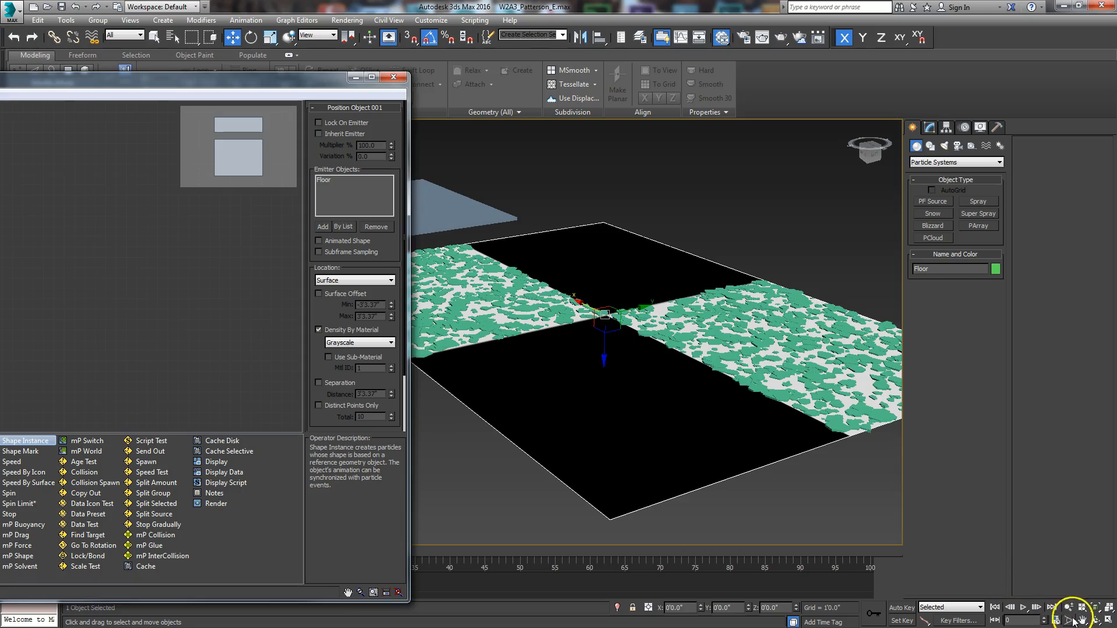
pyautogui.click(1096, 621)
pyautogui.moveTo(753, 374); pyautogui.dragTo(735, 336)
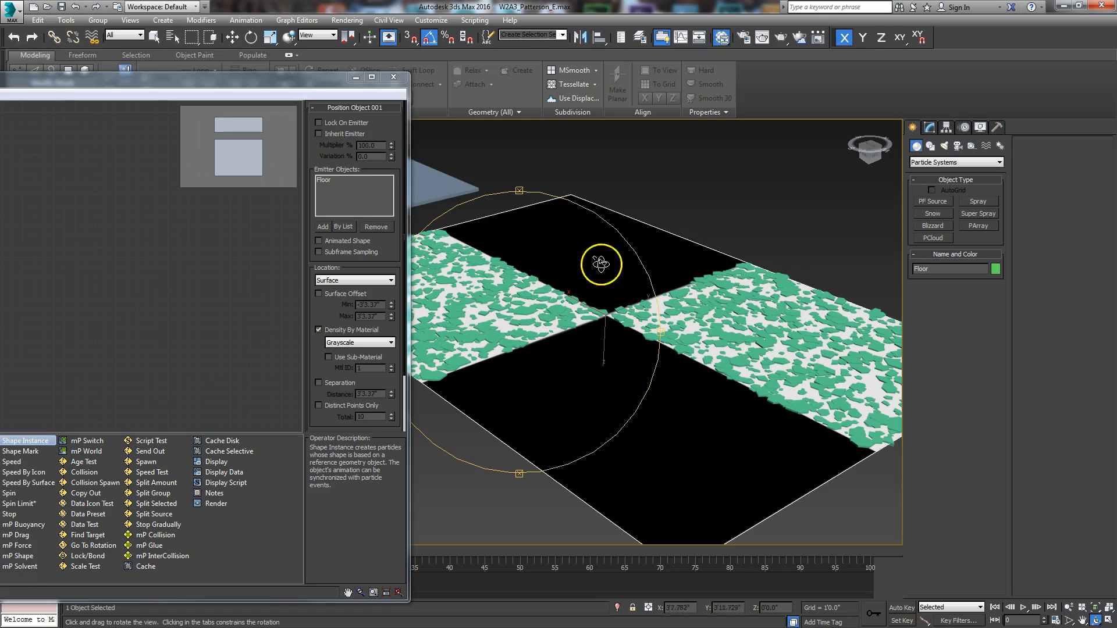
pyautogui.moveTo(611, 349); pyautogui.dragTo(591, 374)
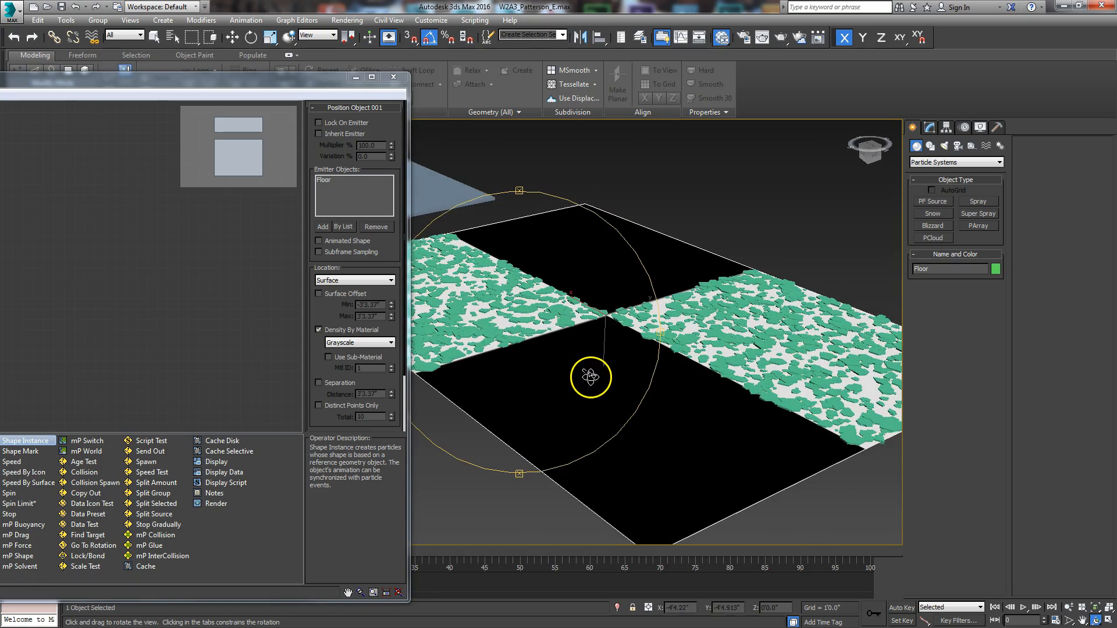
pyautogui.moveTo(298, 86); pyautogui.dragTo(162, 83)
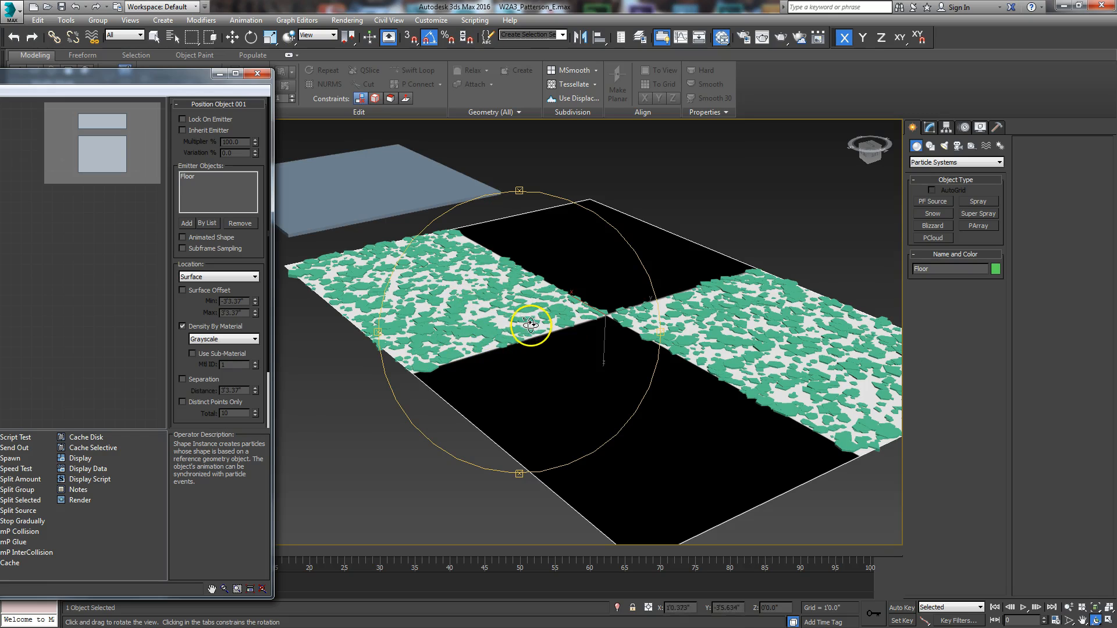
pyautogui.moveTo(169, 84); pyautogui.dragTo(252, 85)
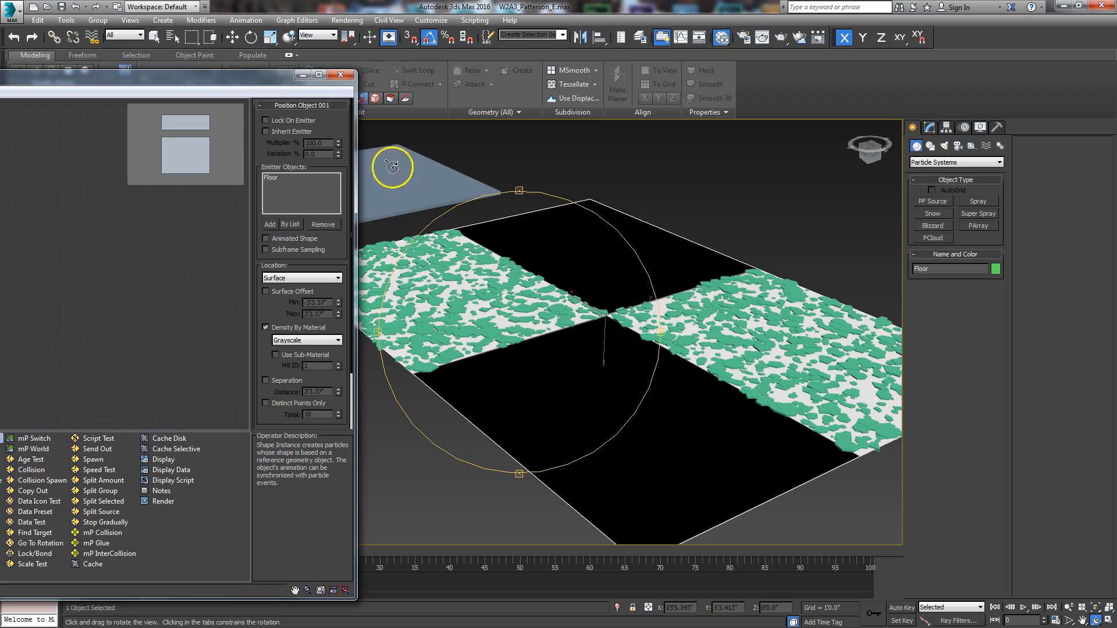
pyautogui.moveTo(243, 87); pyautogui.dragTo(618, 75)
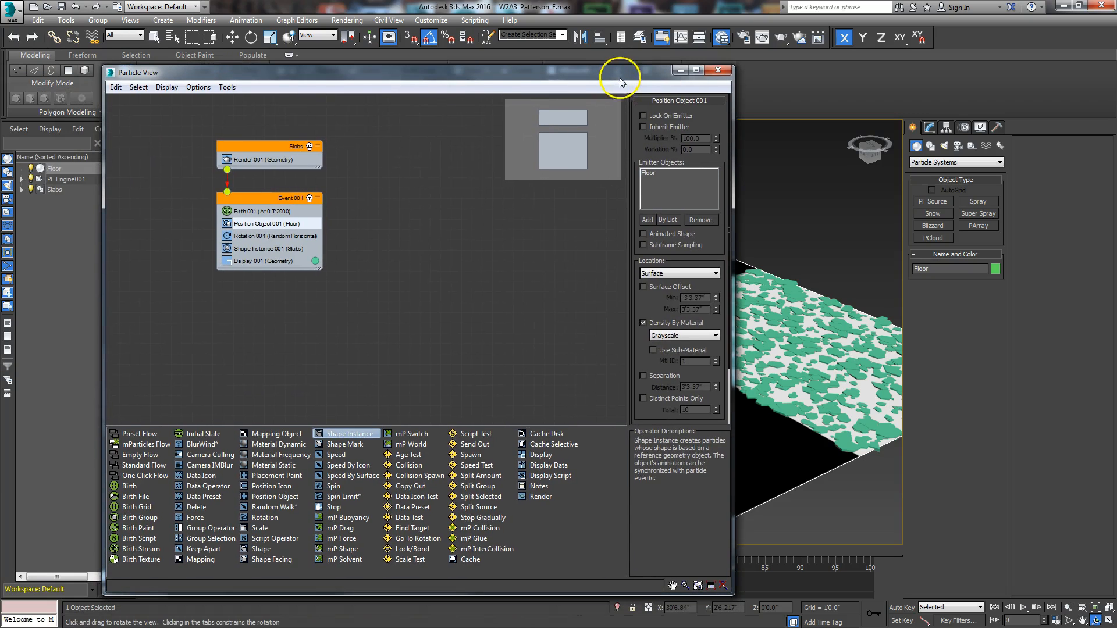
pyautogui.click(678, 71)
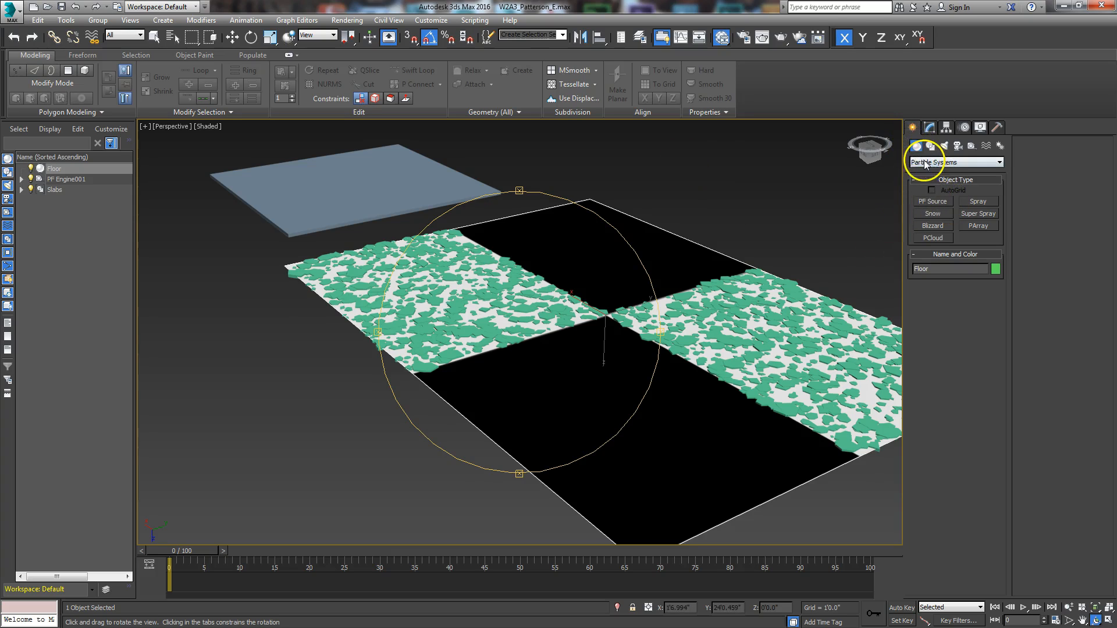
# - Create a small Mesher compound object beyond the floor's far edge and deselect it
pyautogui.click(926, 162)
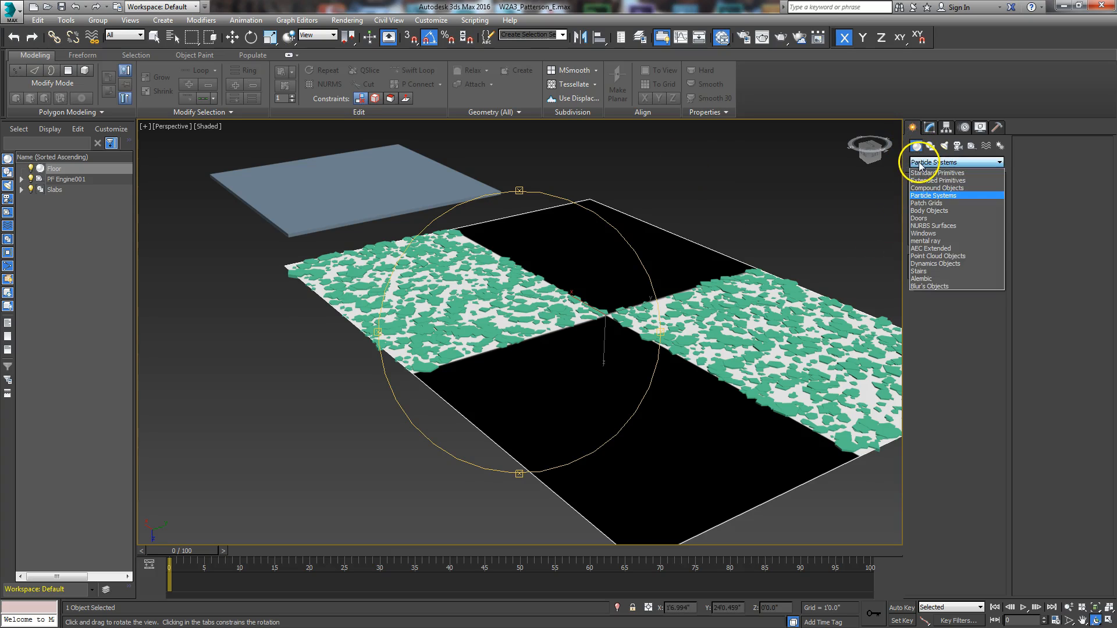
pyautogui.click(928, 188)
pyautogui.click(988, 259)
pyautogui.moveTo(785, 211); pyautogui.dragTo(793, 216)
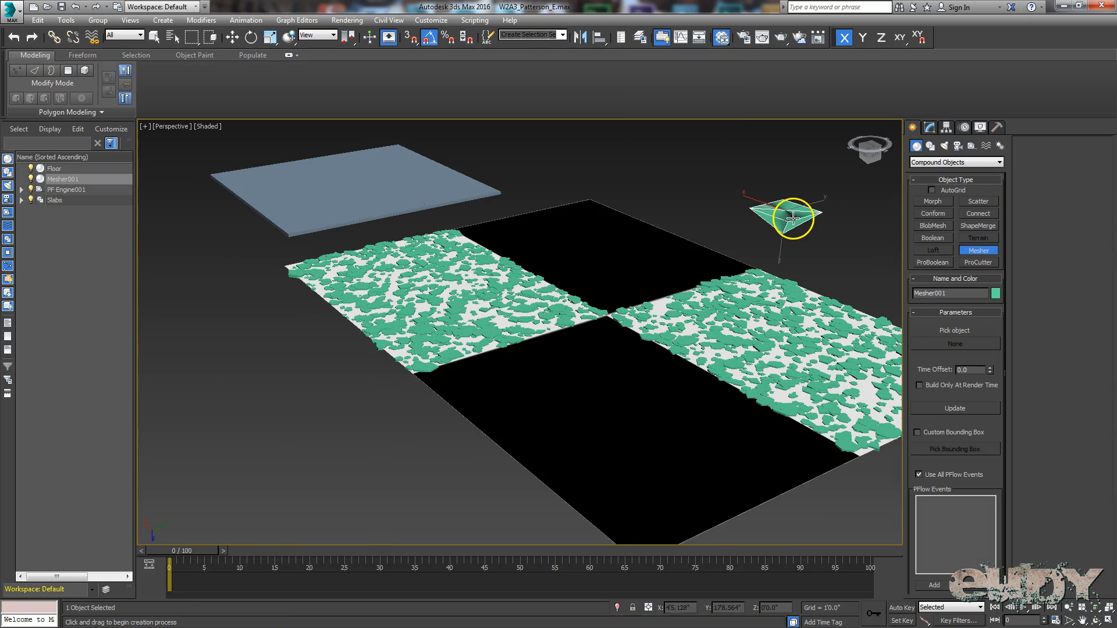
pyautogui.rightClick(793, 215)
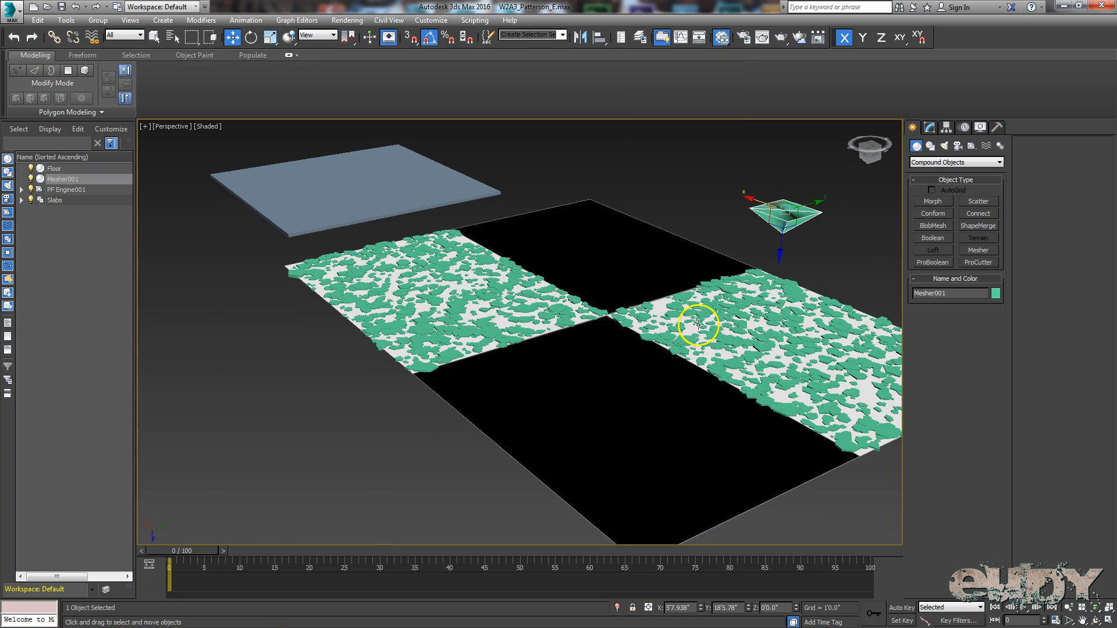
pyautogui.click(814, 242)
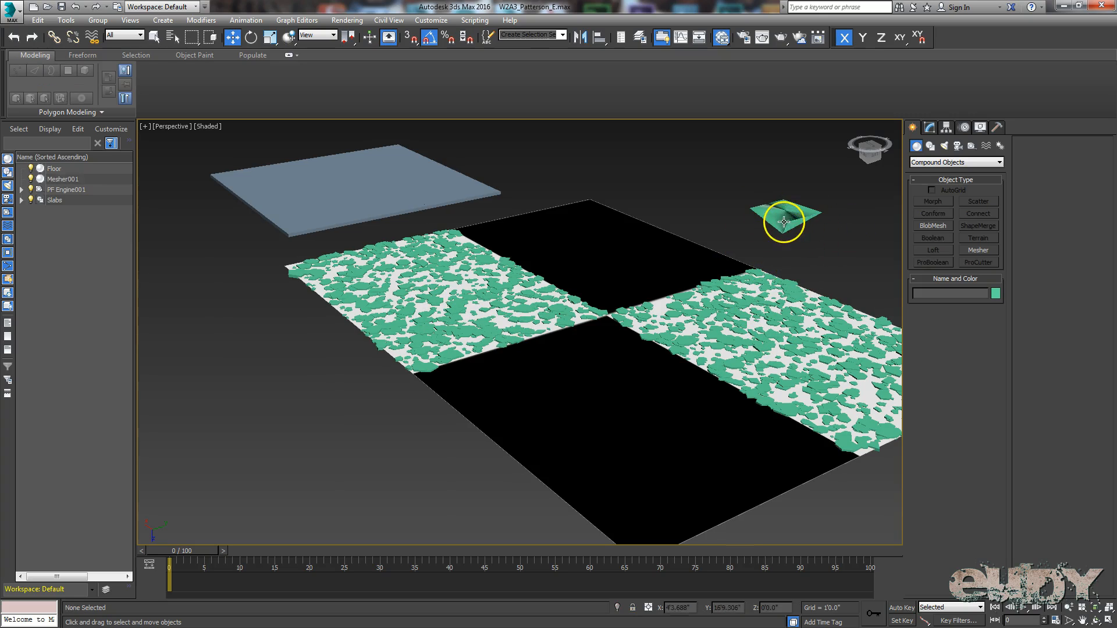